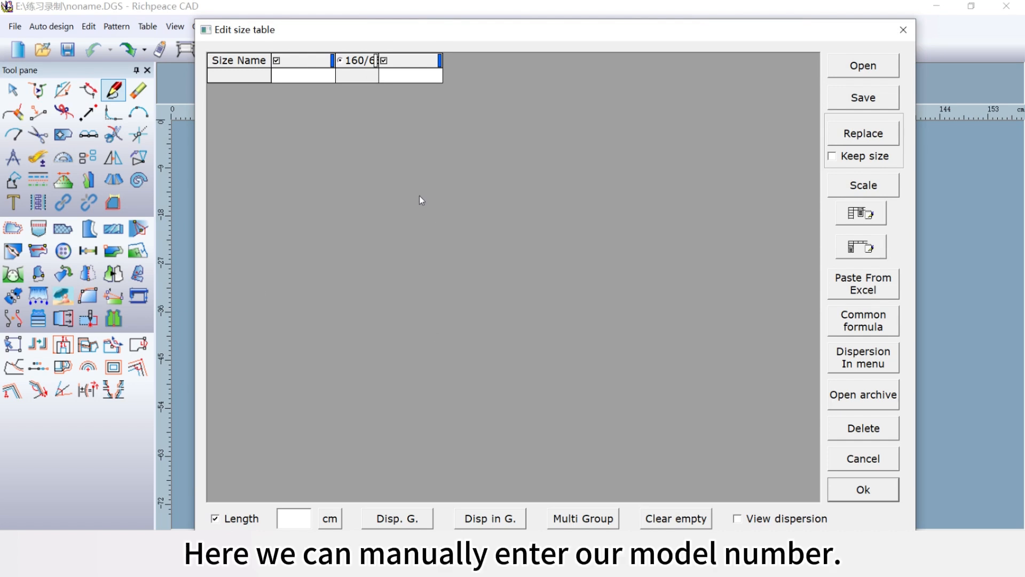
# Step: Load the Excel file Straight Skirt Specification Table dated 2025/5/26 into the size table
pyautogui.click(863, 65)
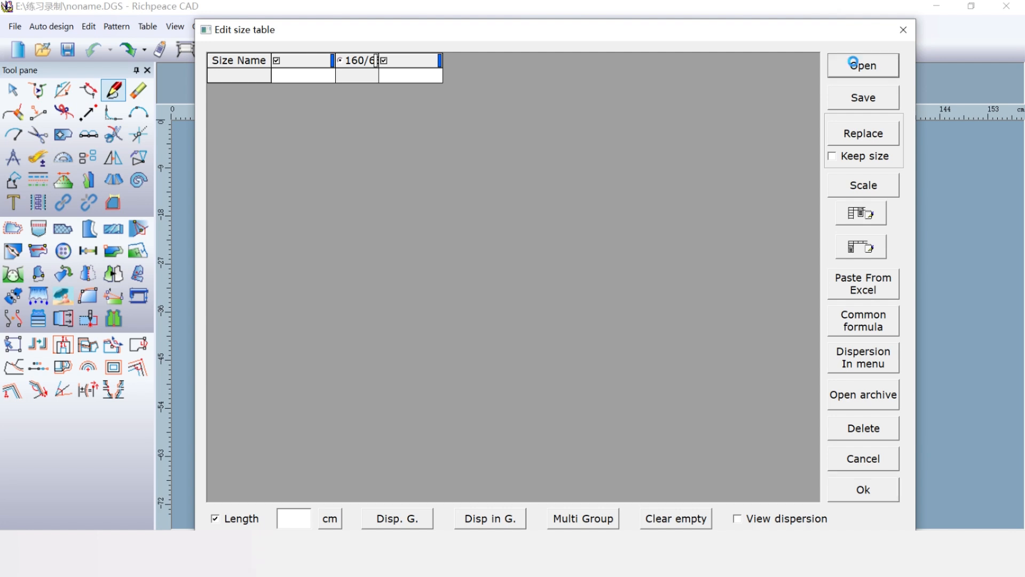
pyautogui.click(570, 261)
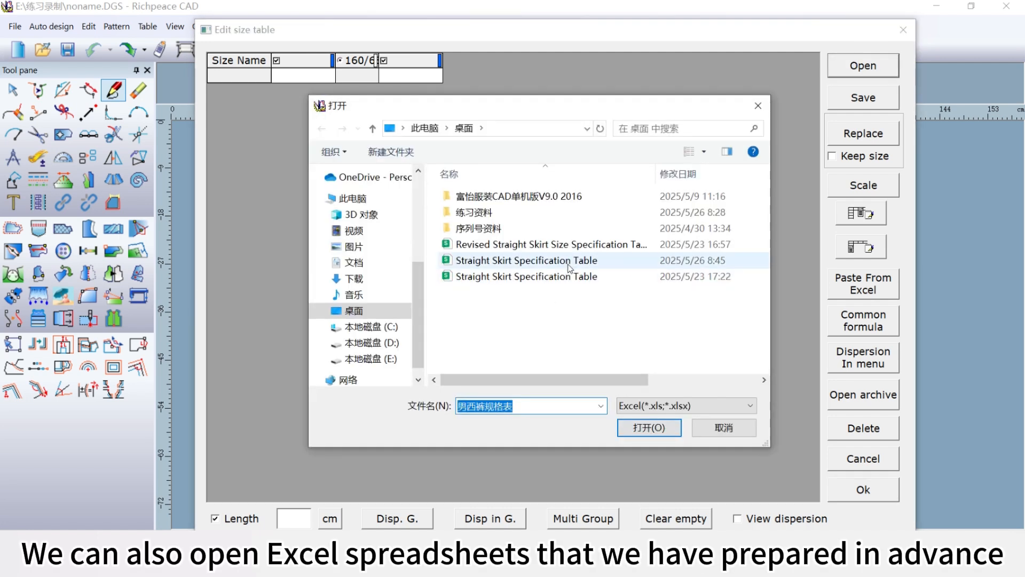
pyautogui.click(644, 431)
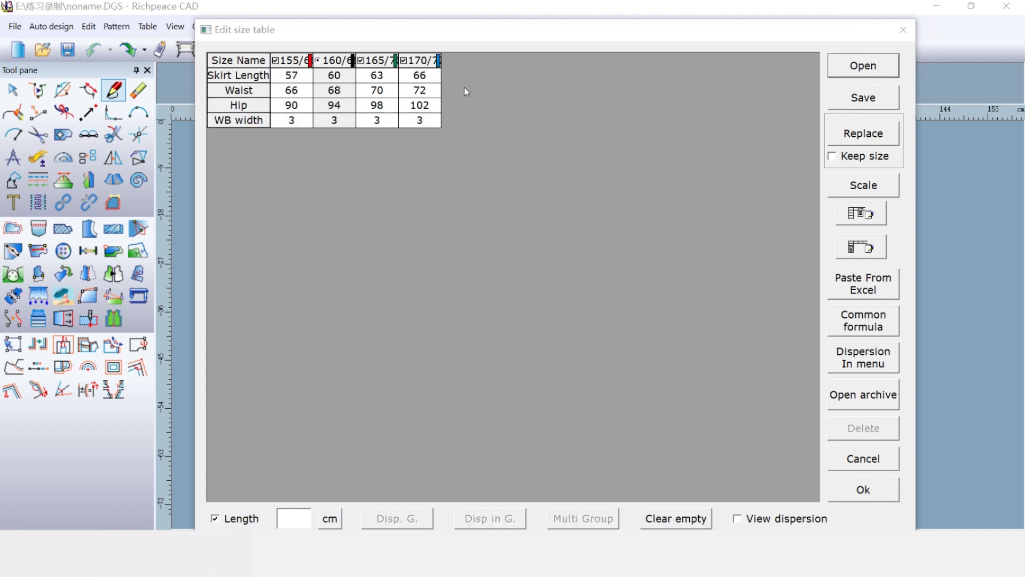
# Step: Set the colour of the 165 size column to orange and accept the size table
pyautogui.click(396, 61)
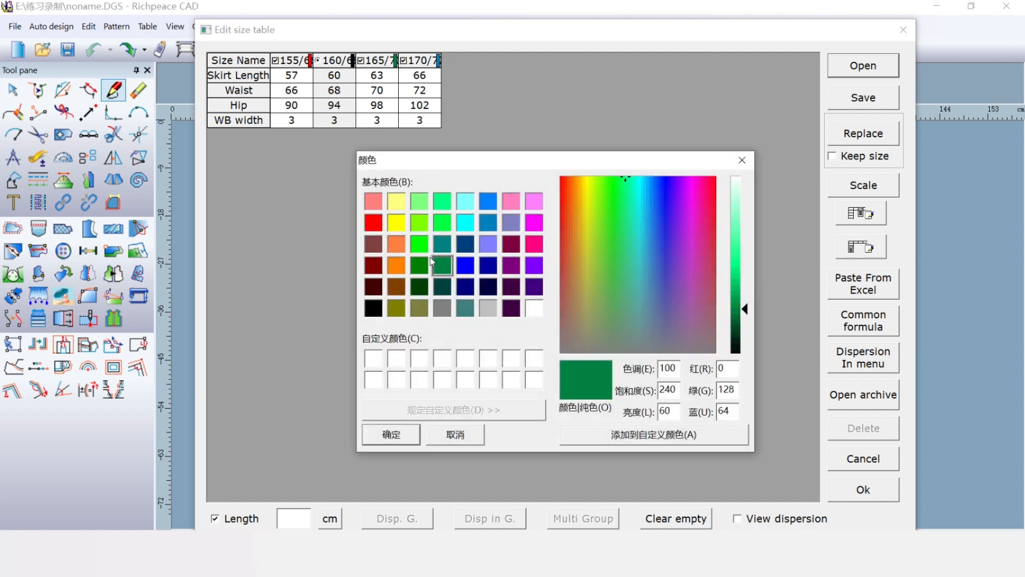
pyautogui.click(398, 271)
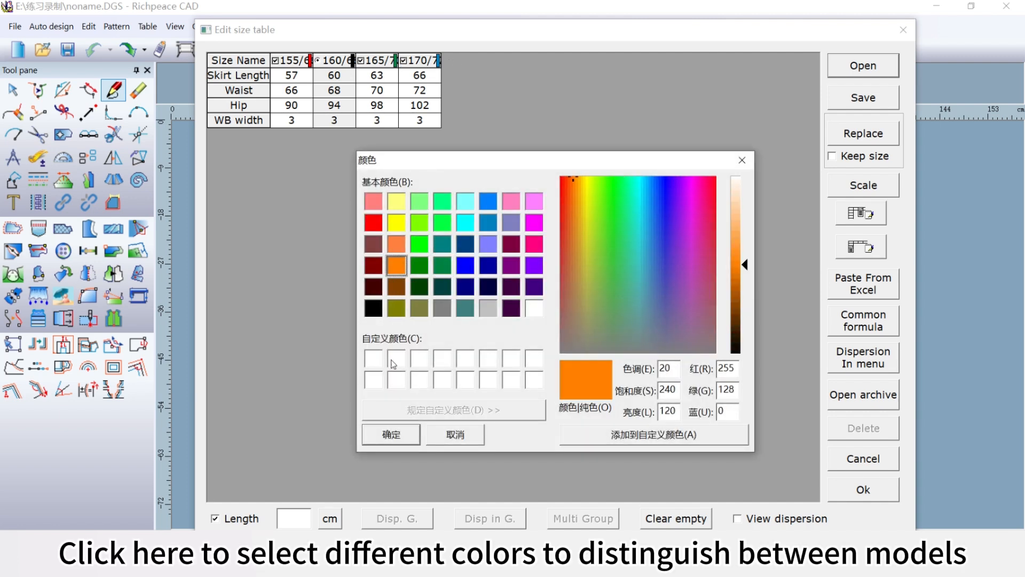
pyautogui.click(406, 438)
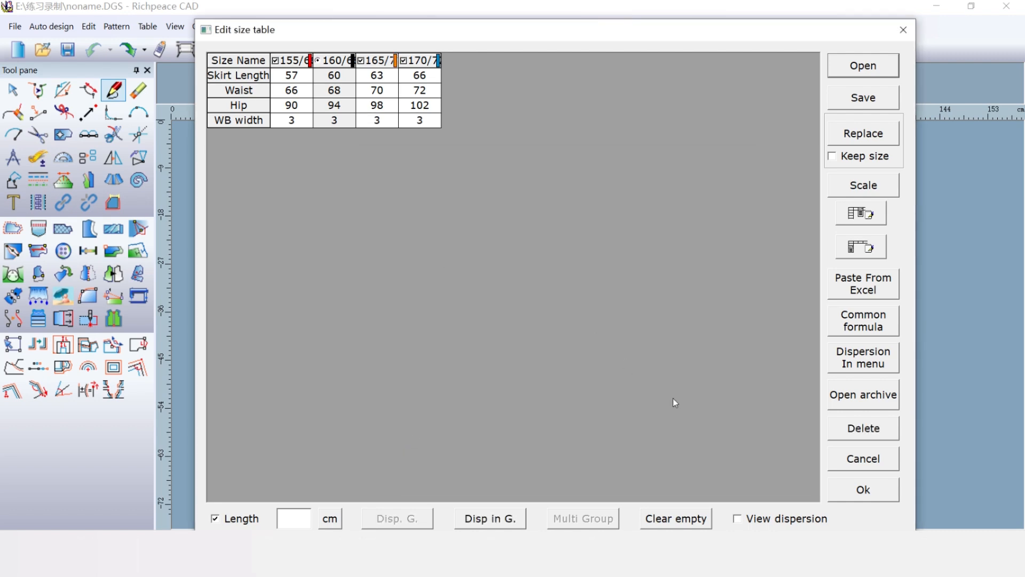
pyautogui.click(866, 488)
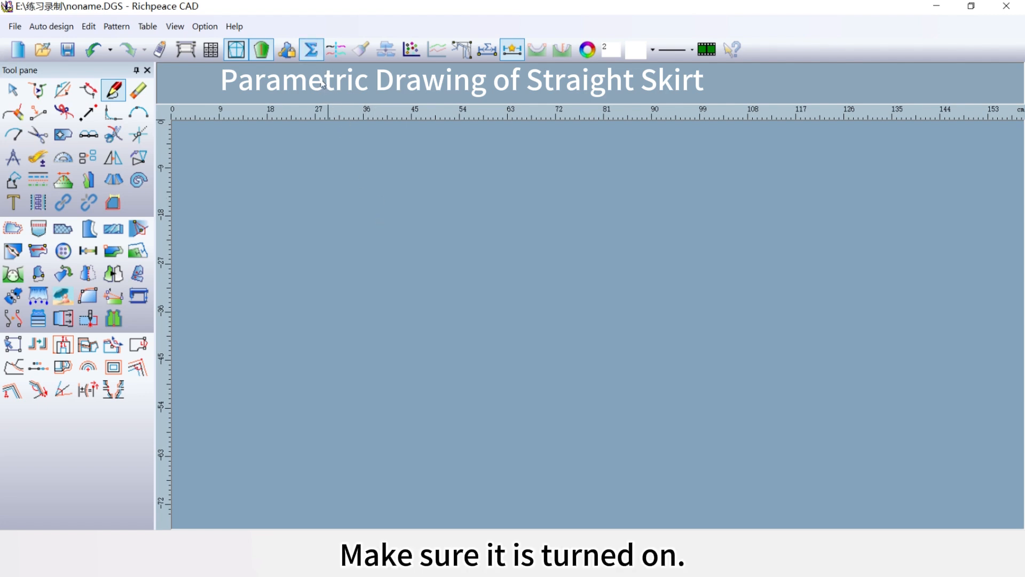
# Step: Draw a rectangle for the skirt outline in the empty work area and set its width to the formula Hip/4+1+0.65
pyautogui.click(119, 92)
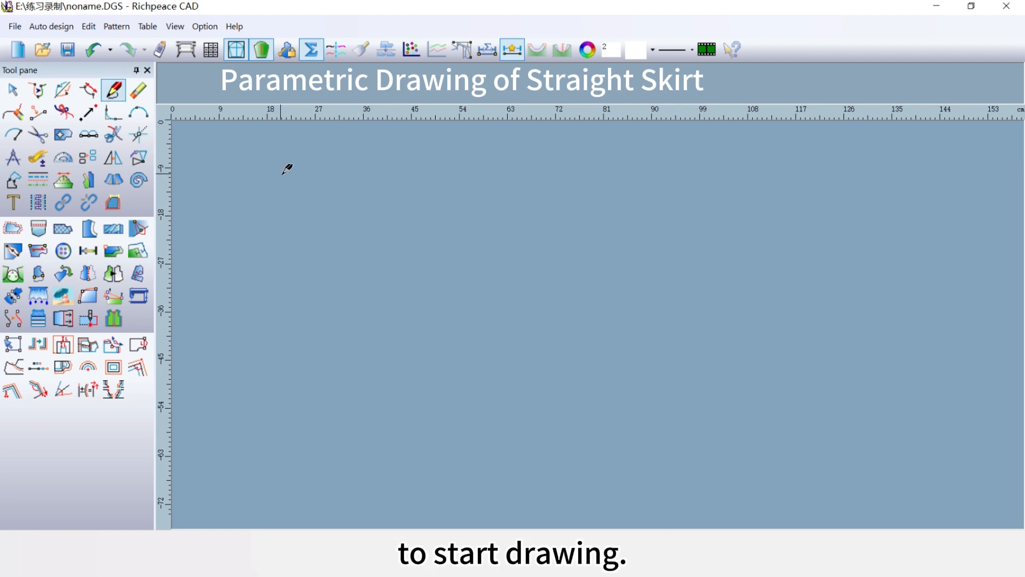
pyautogui.moveTo(369, 198); pyautogui.dragTo(551, 473)
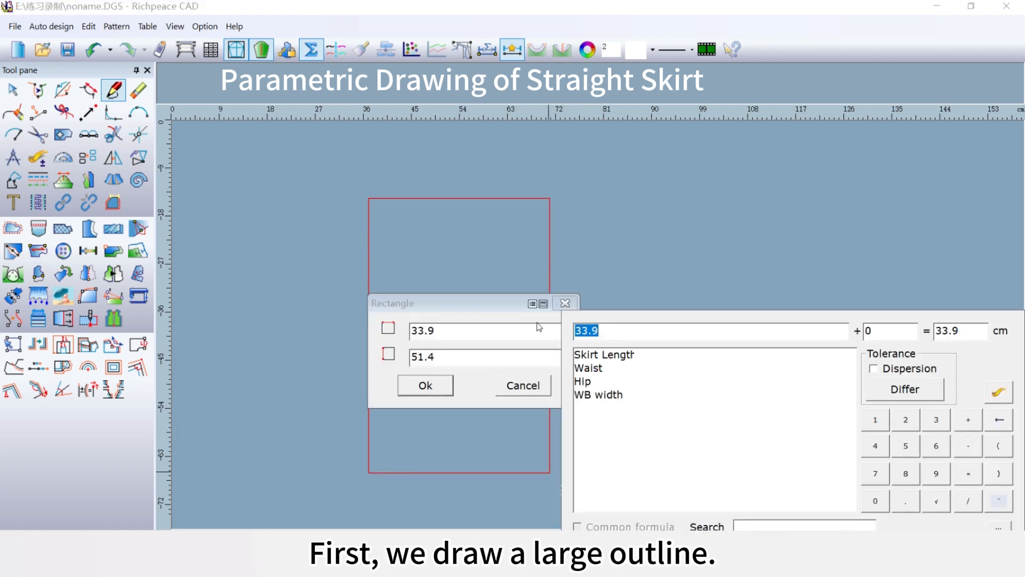
pyautogui.moveTo(625, 318); pyautogui.dragTo(623, 216)
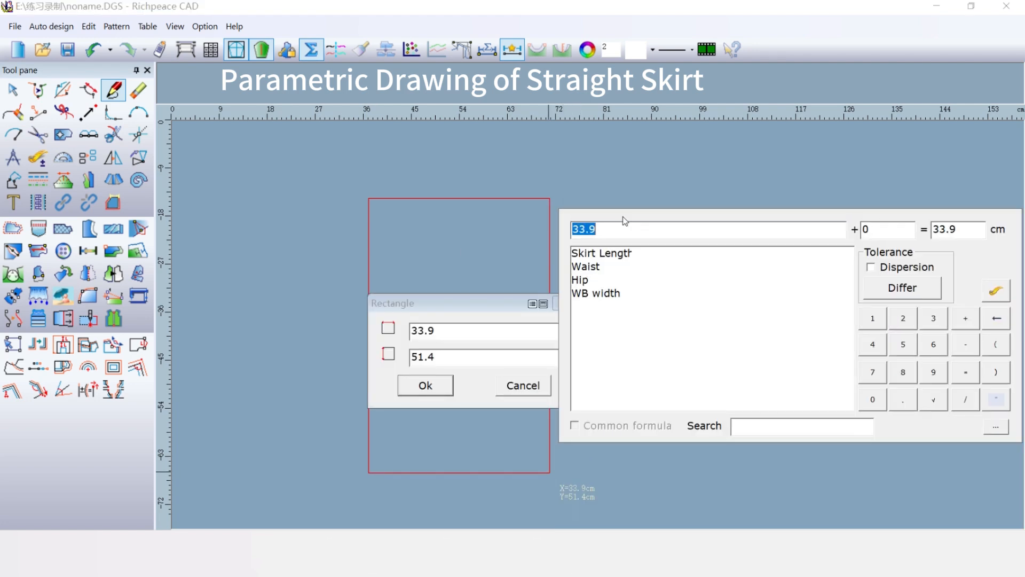
pyautogui.doubleClick(580, 280)
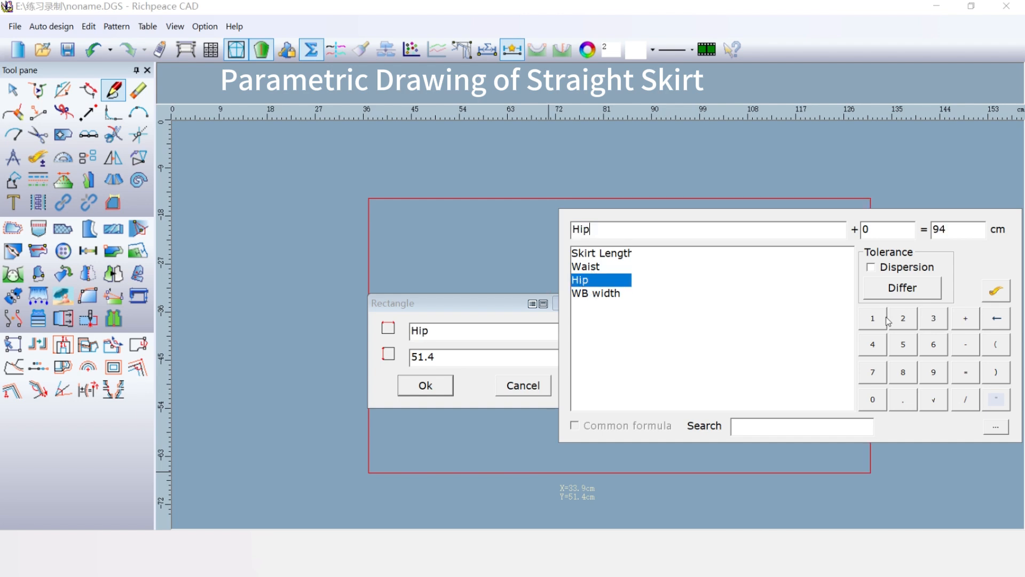
pyautogui.click(966, 400)
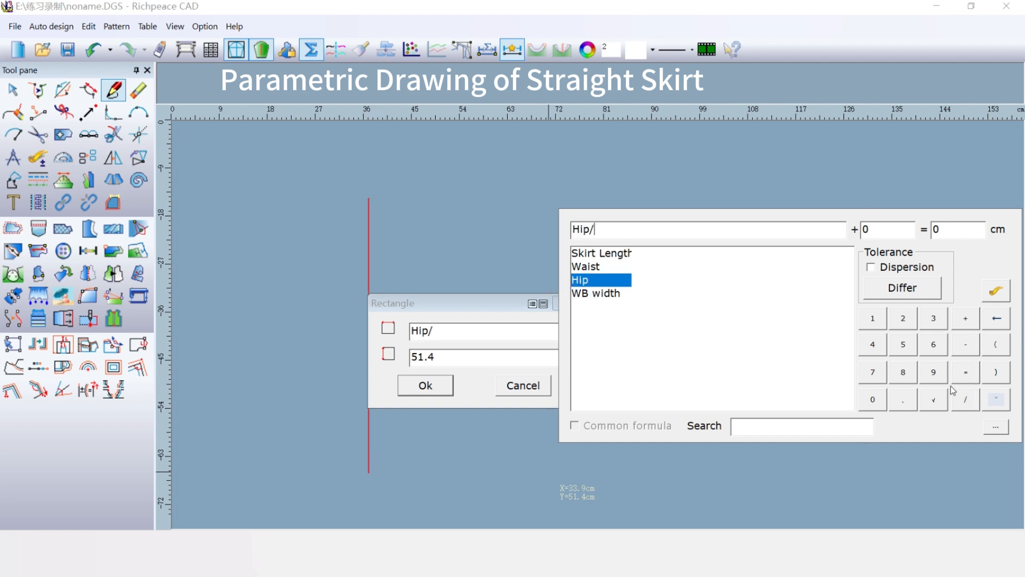
pyautogui.click(880, 345)
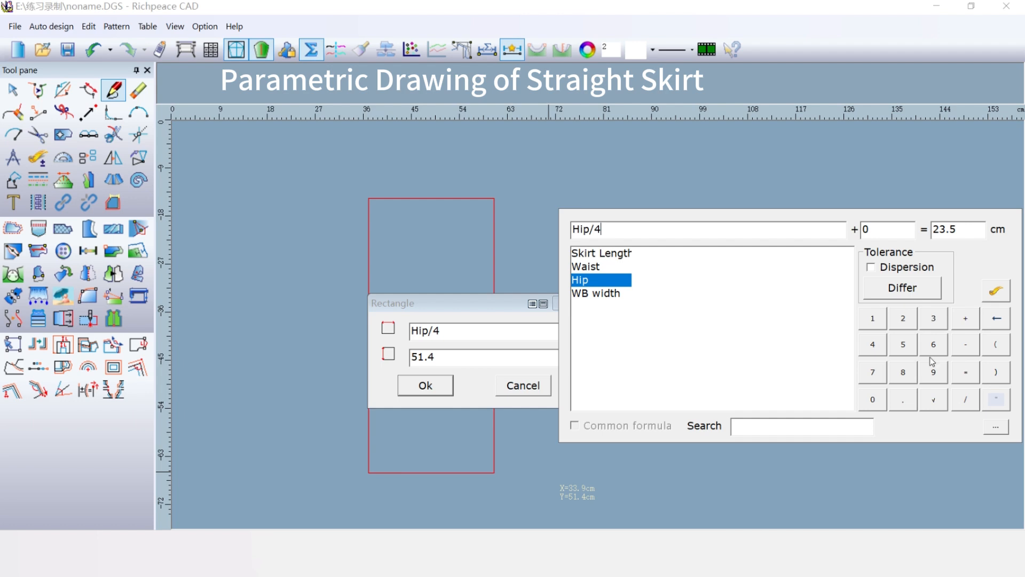
pyautogui.click(965, 319)
pyautogui.click(873, 319)
pyautogui.click(966, 320)
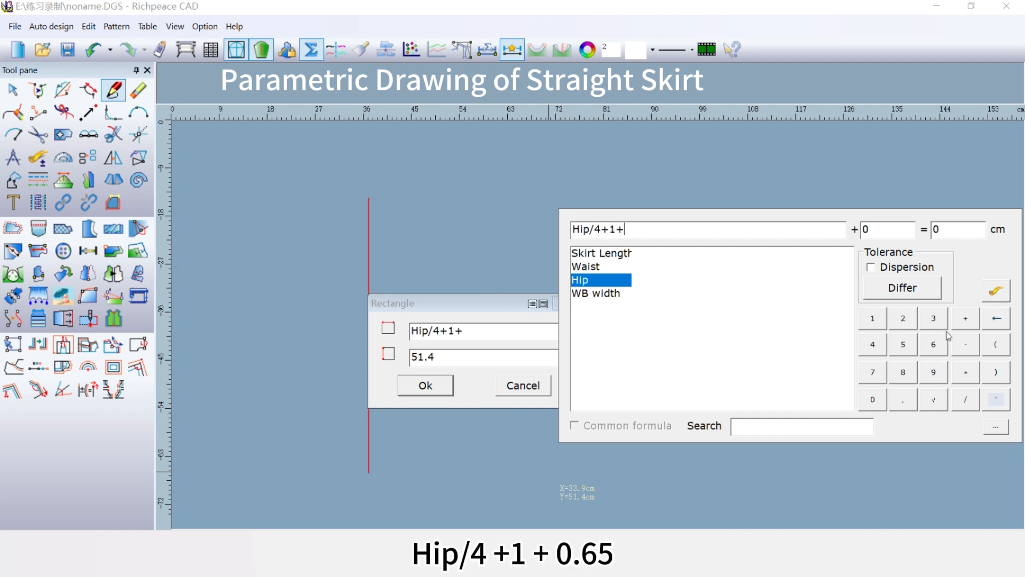
pyautogui.click(875, 402)
pyautogui.click(903, 400)
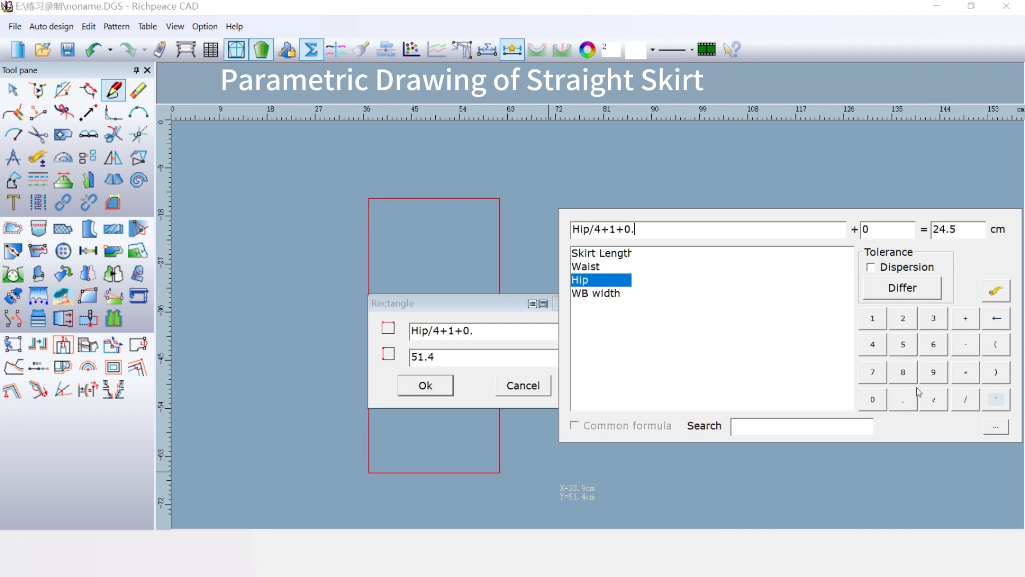
pyautogui.click(933, 344)
pyautogui.click(903, 345)
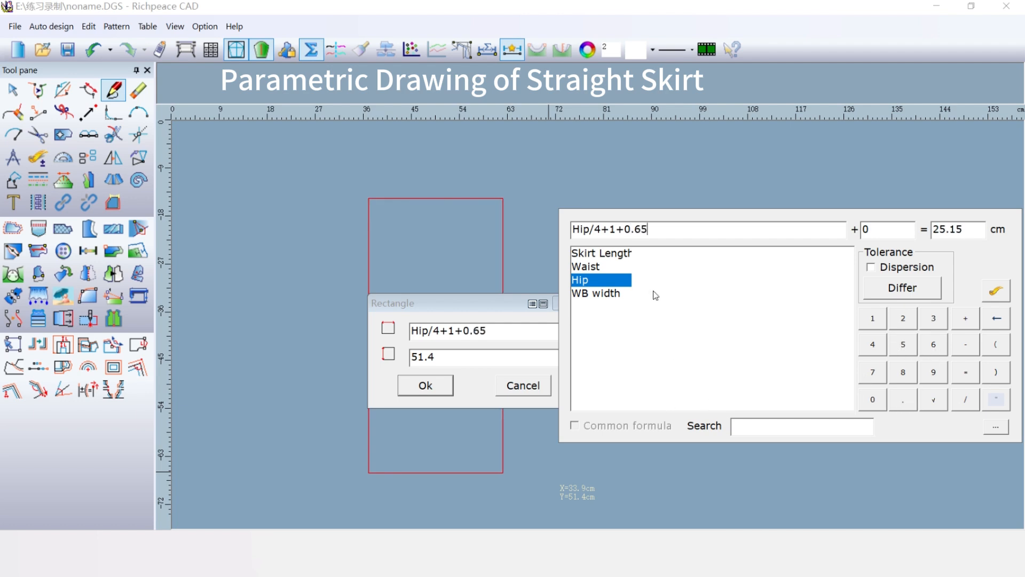
pyautogui.moveTo(648, 228); pyautogui.dragTo(626, 228)
# Step: Set the rectangle's height to the formula Skirt Length-WB width and complete the outline
pyautogui.click(444, 357)
pyautogui.click(451, 331)
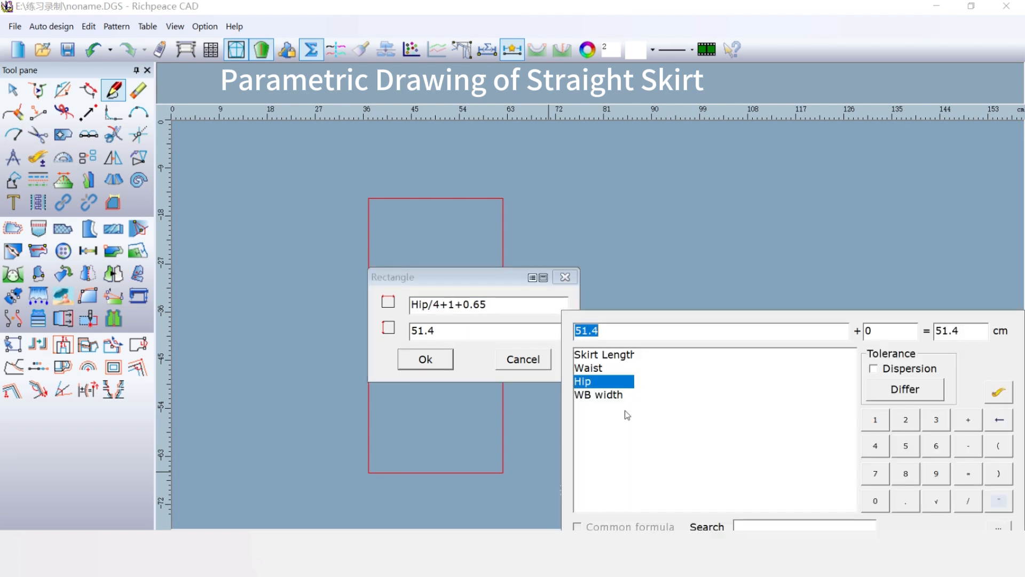
pyautogui.doubleClick(602, 355)
pyautogui.click(968, 446)
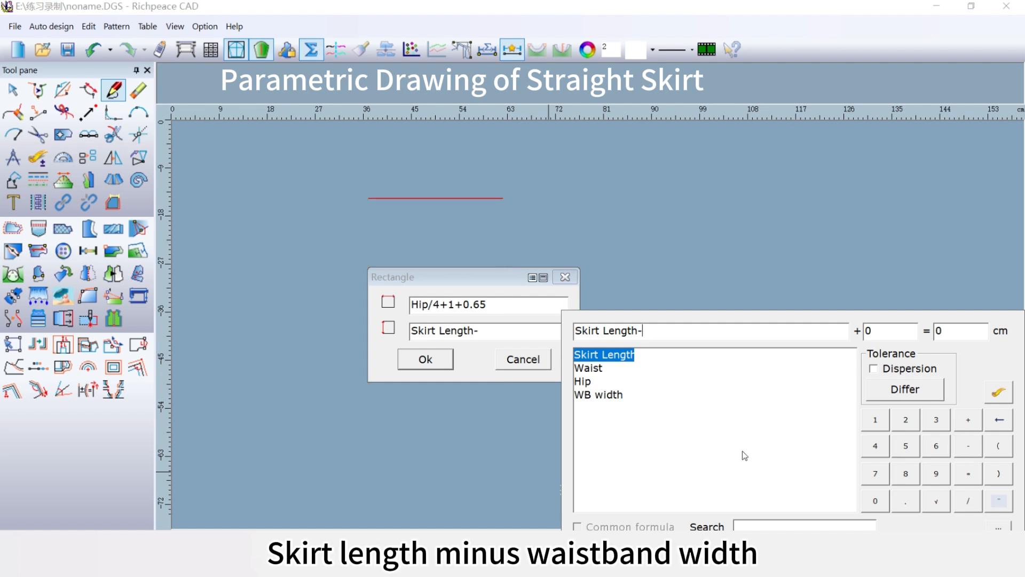
pyautogui.doubleClick(610, 396)
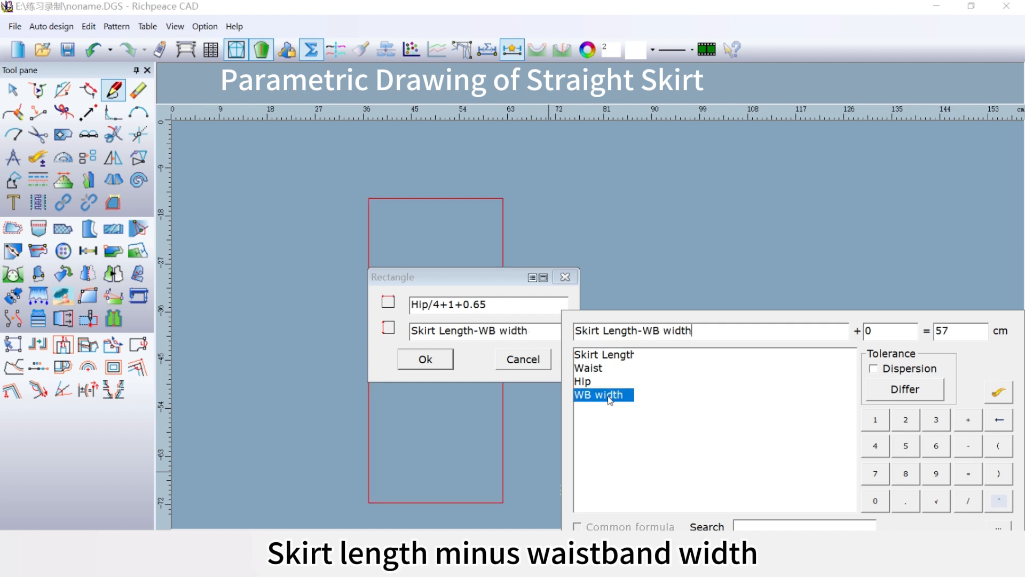
pyautogui.click(428, 359)
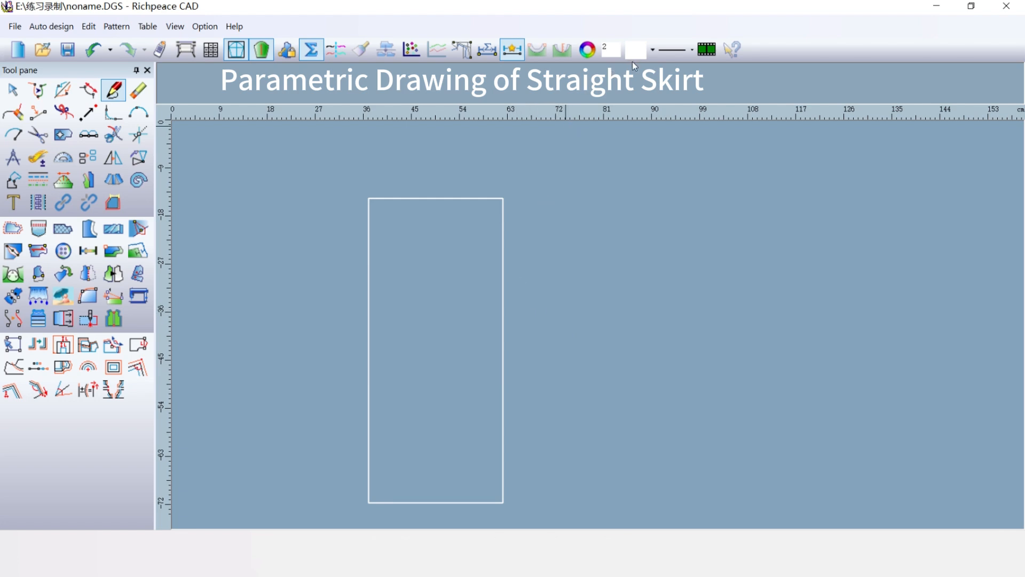
# Step: Choose the thin solid line type and draw a parallel line below the rectangle's top edge at a distance of Hip/4
pyautogui.click(671, 52)
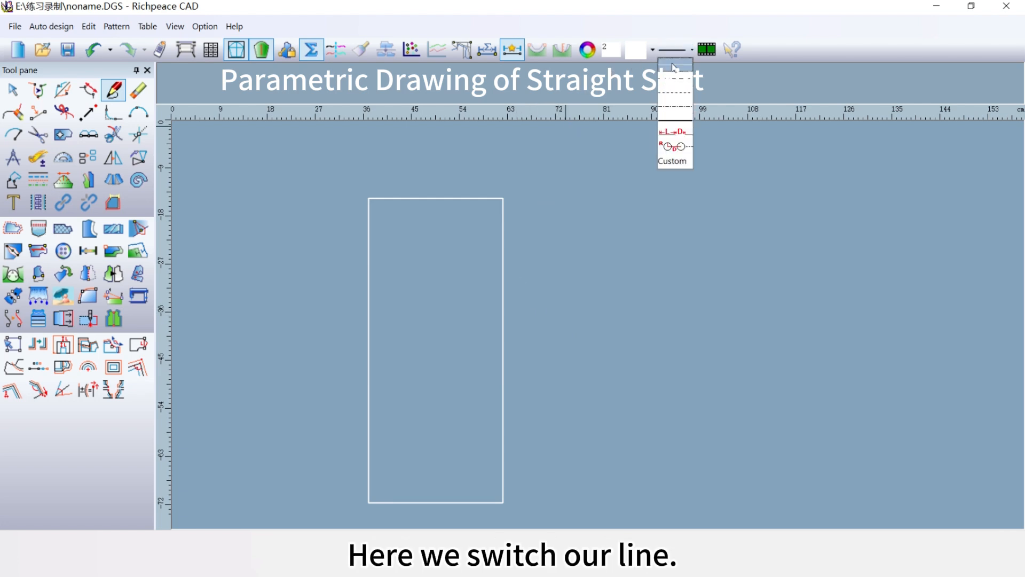
pyautogui.click(674, 67)
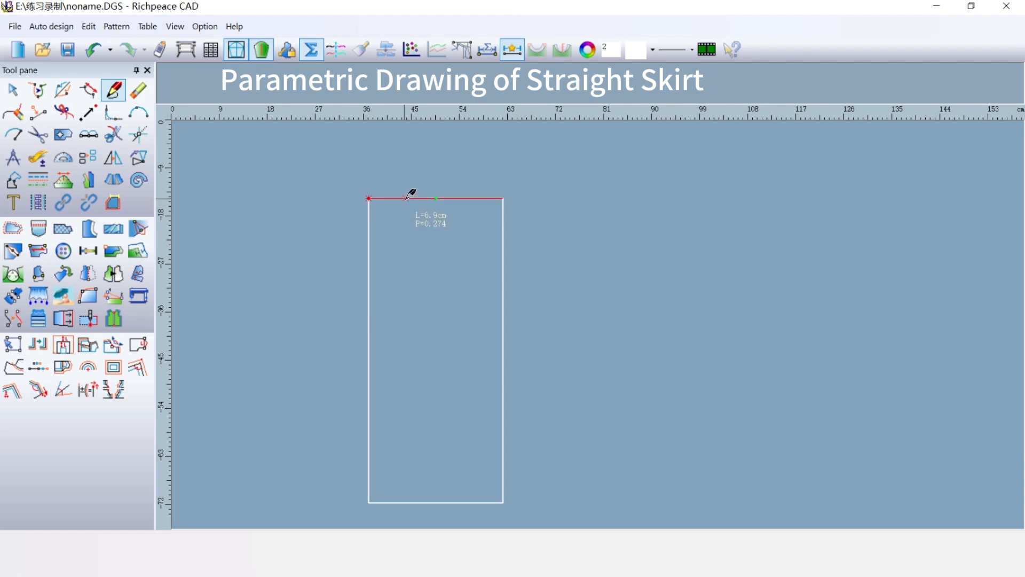
pyautogui.moveTo(410, 197); pyautogui.dragTo(424, 295)
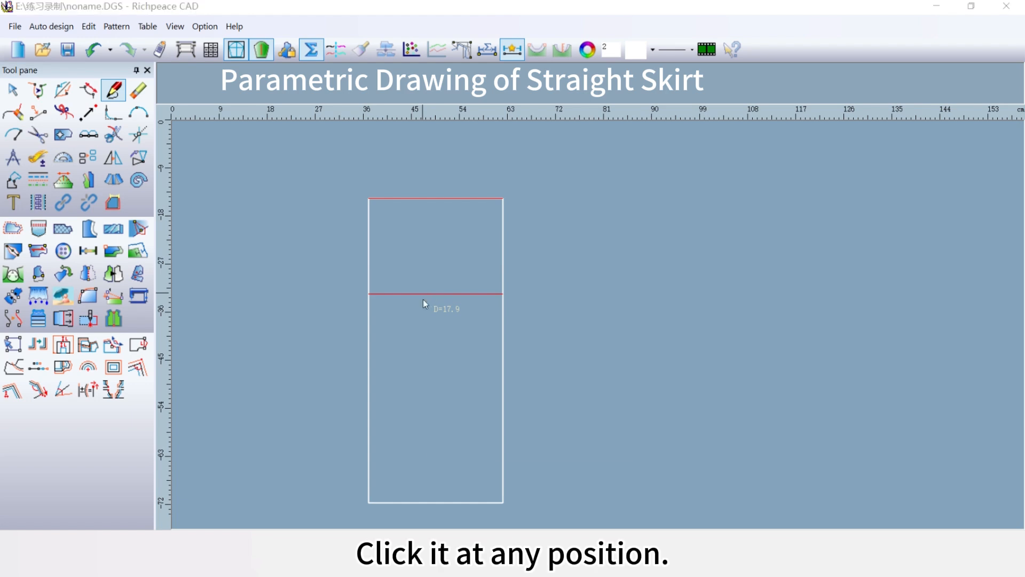
pyautogui.click(426, 298)
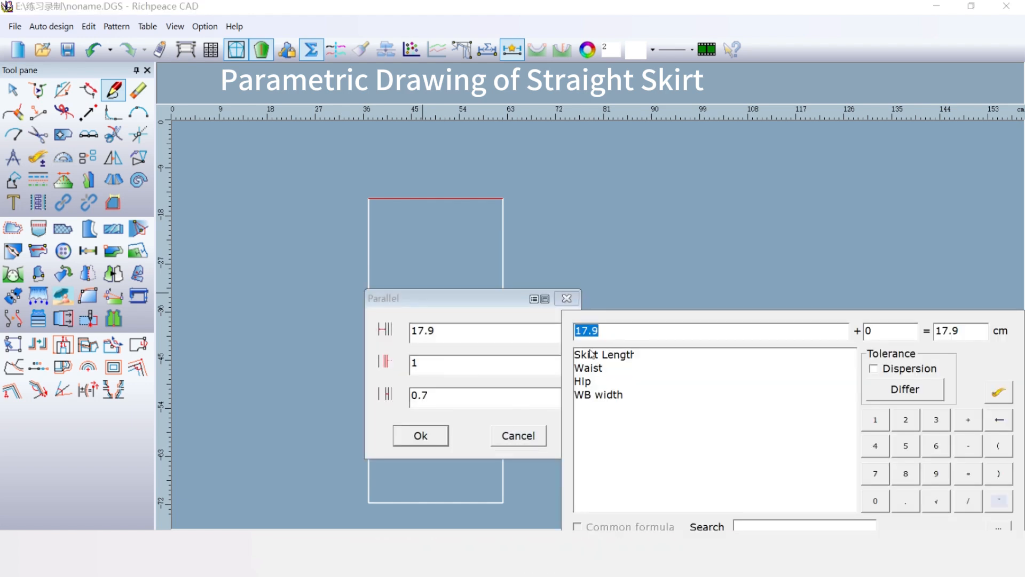
pyautogui.doubleClick(595, 381)
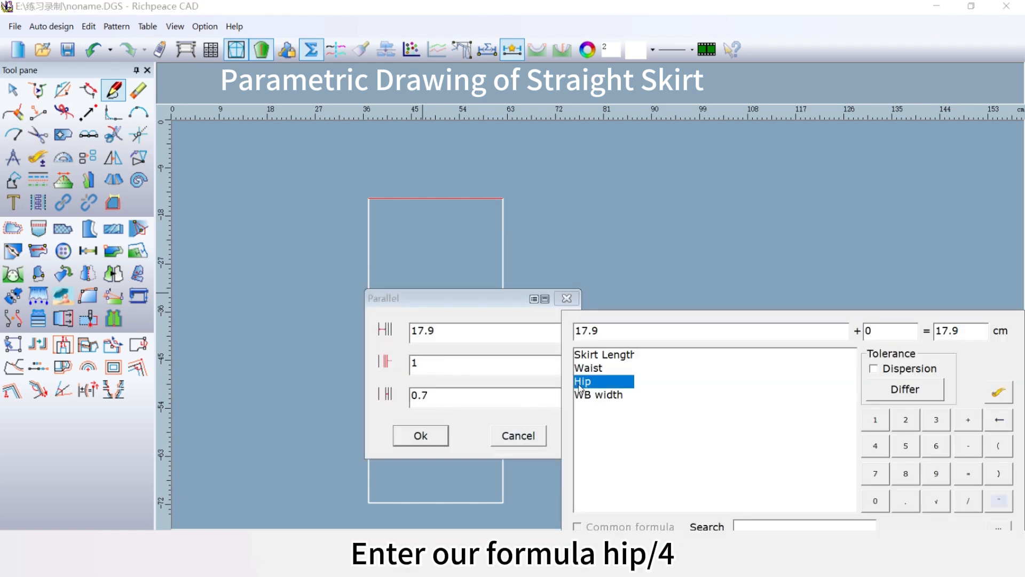
pyautogui.click(971, 503)
pyautogui.click(882, 442)
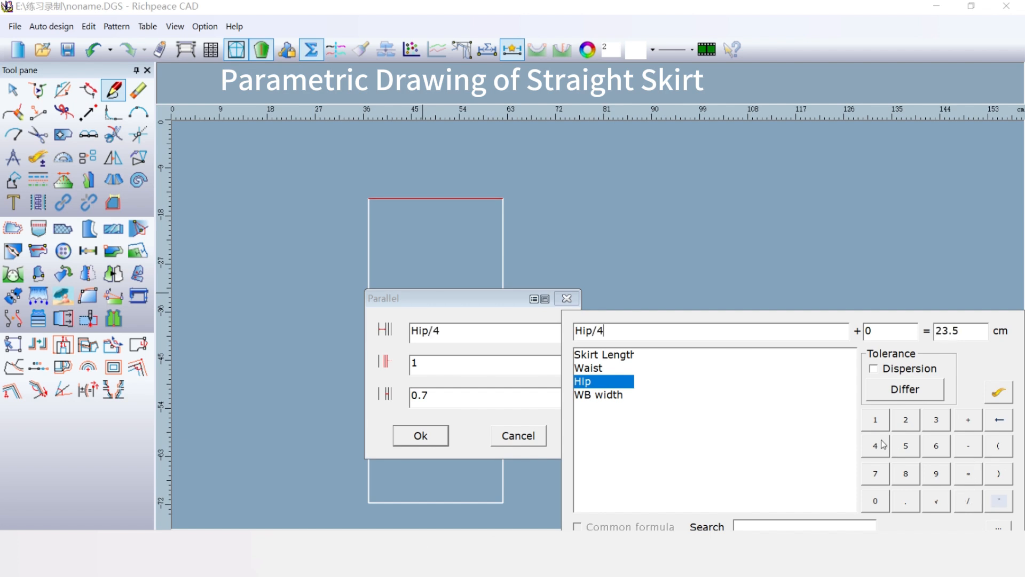
pyautogui.click(439, 437)
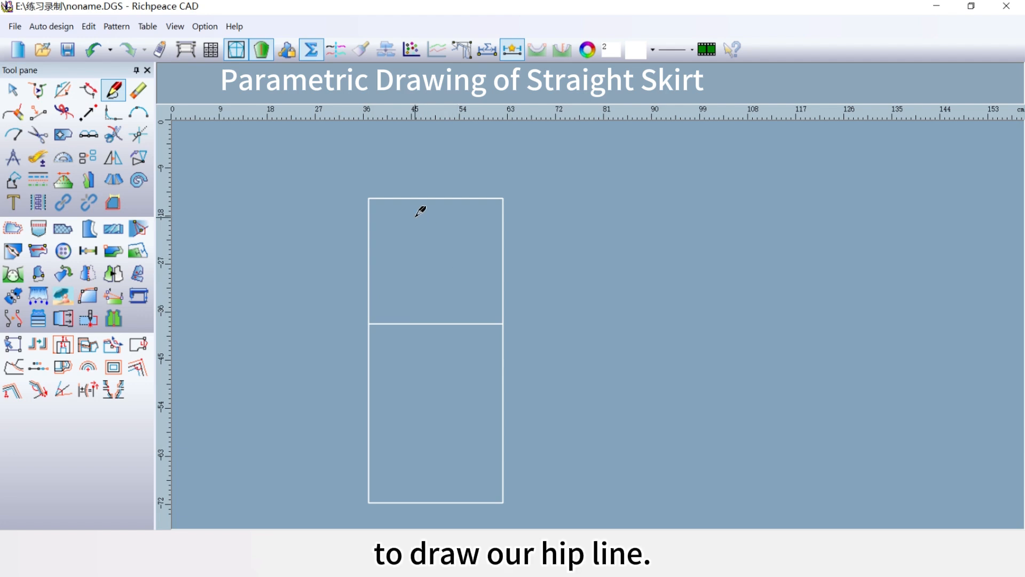
# Step: Draw another parallel line below the rectangle's top edge at a distance of Hip/4/3*2
pyautogui.moveTo(416, 196); pyautogui.dragTo(446, 289)
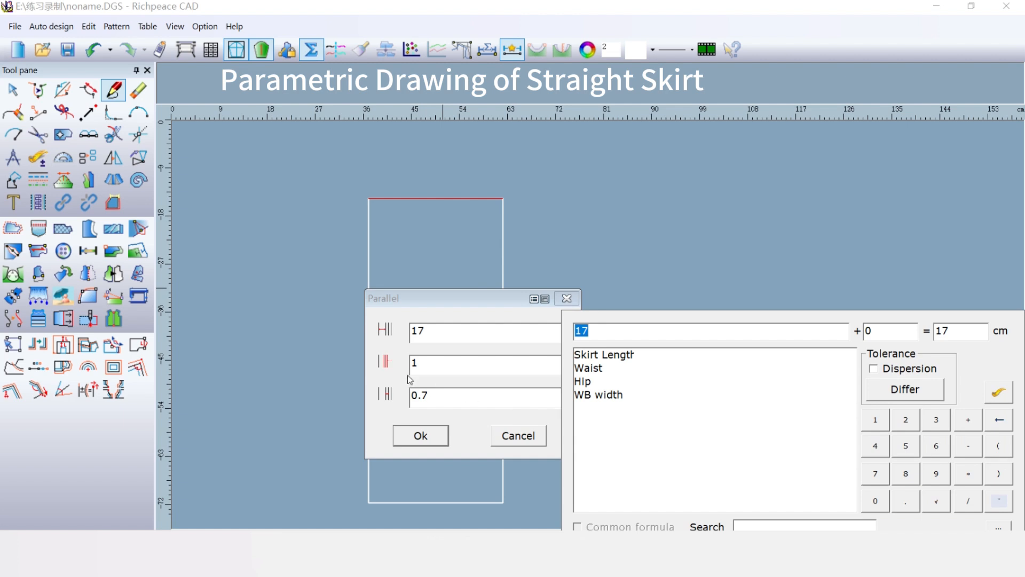
pyautogui.doubleClick(595, 382)
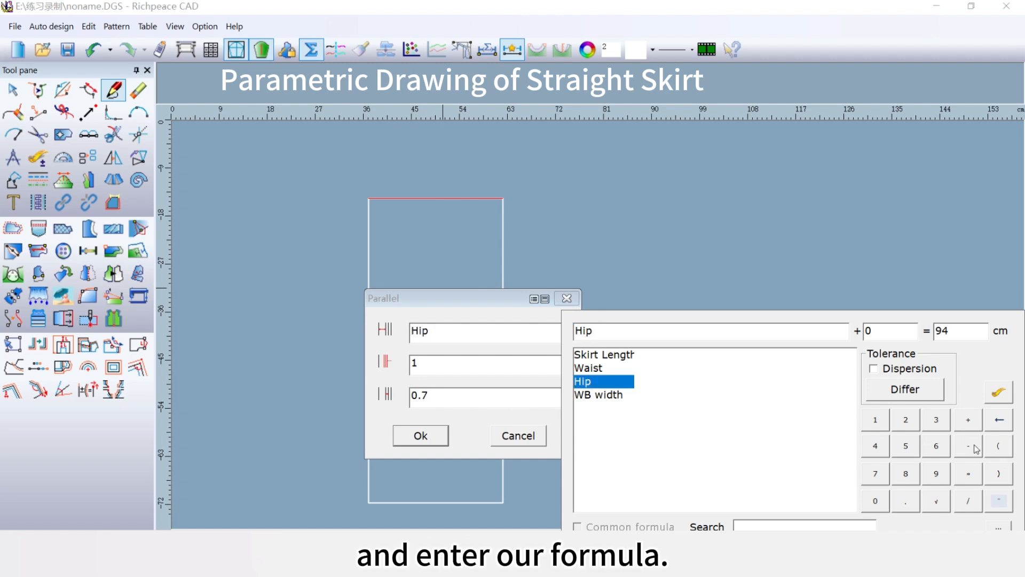
pyautogui.click(979, 501)
pyautogui.click(875, 445)
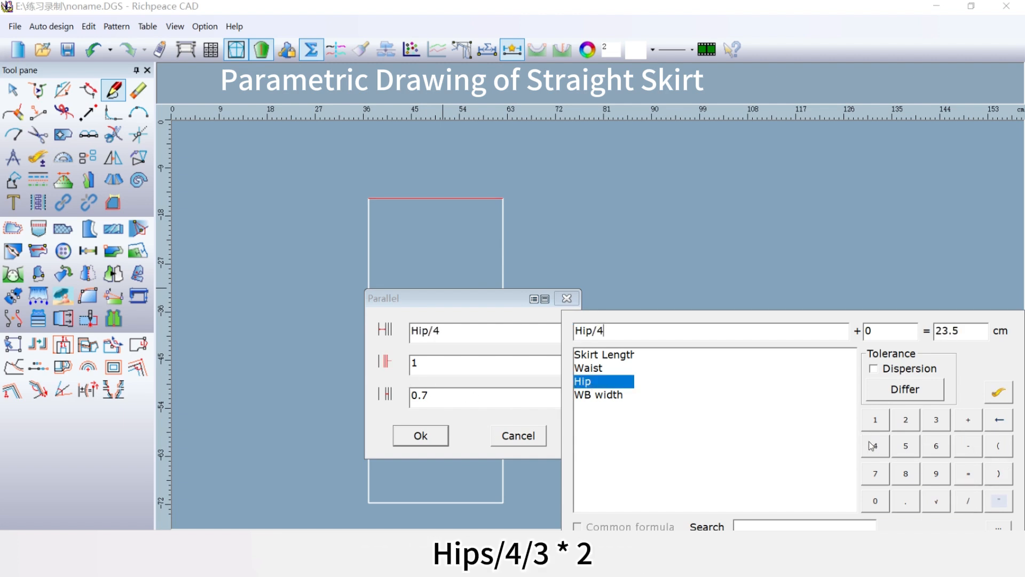
pyautogui.click(968, 500)
pyautogui.click(940, 423)
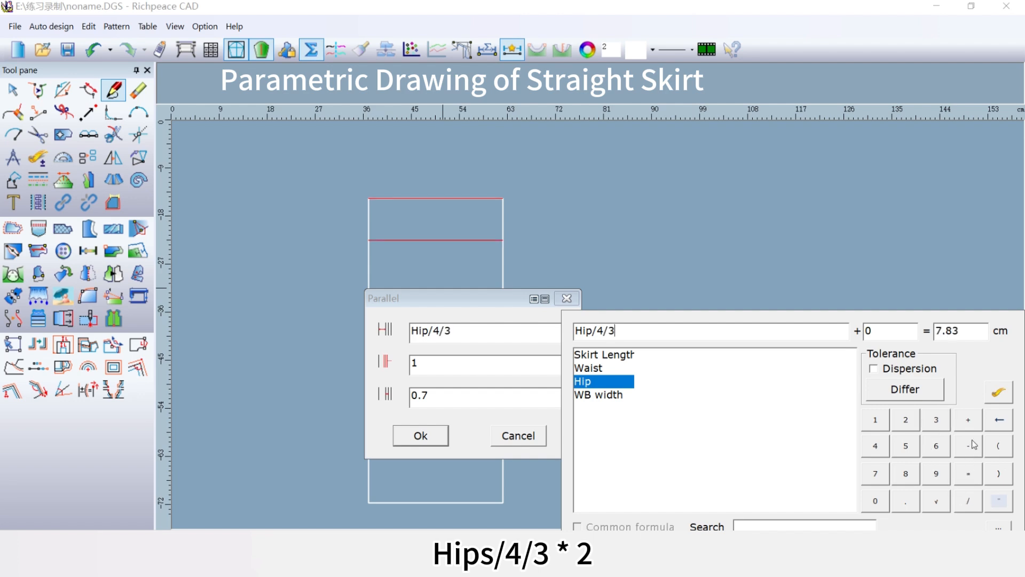
pyautogui.click(972, 474)
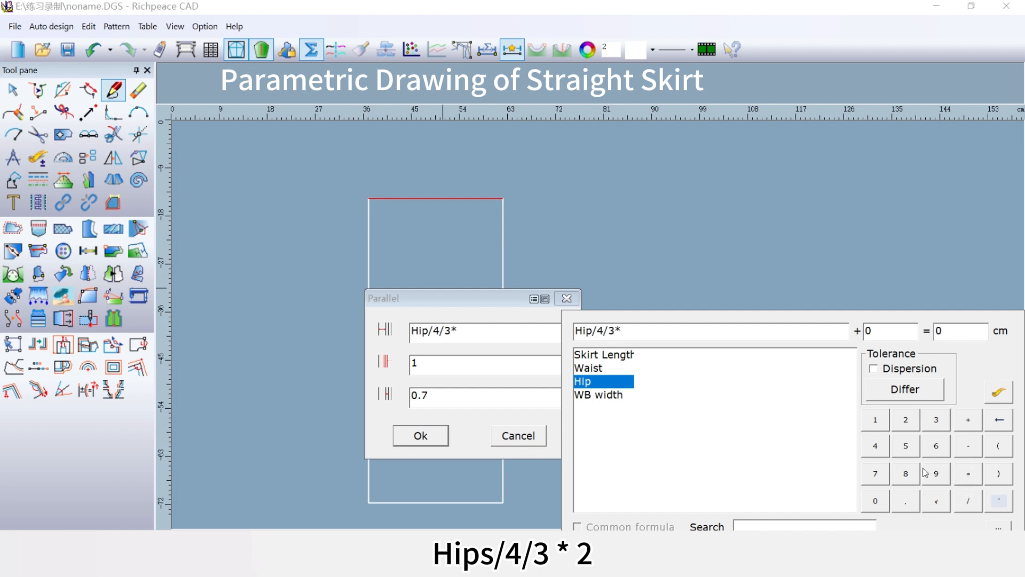
pyautogui.click(910, 422)
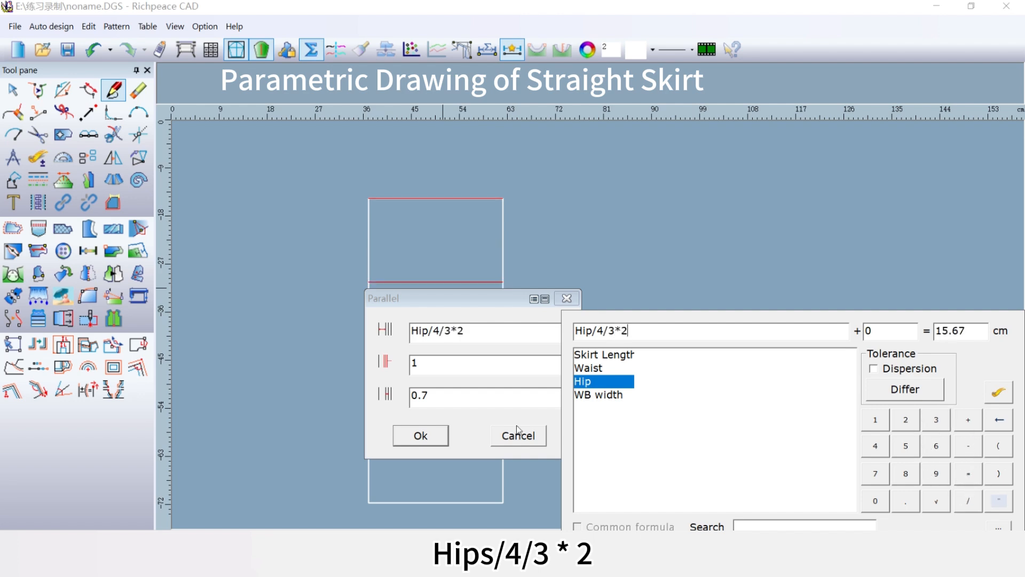
pyautogui.click(421, 435)
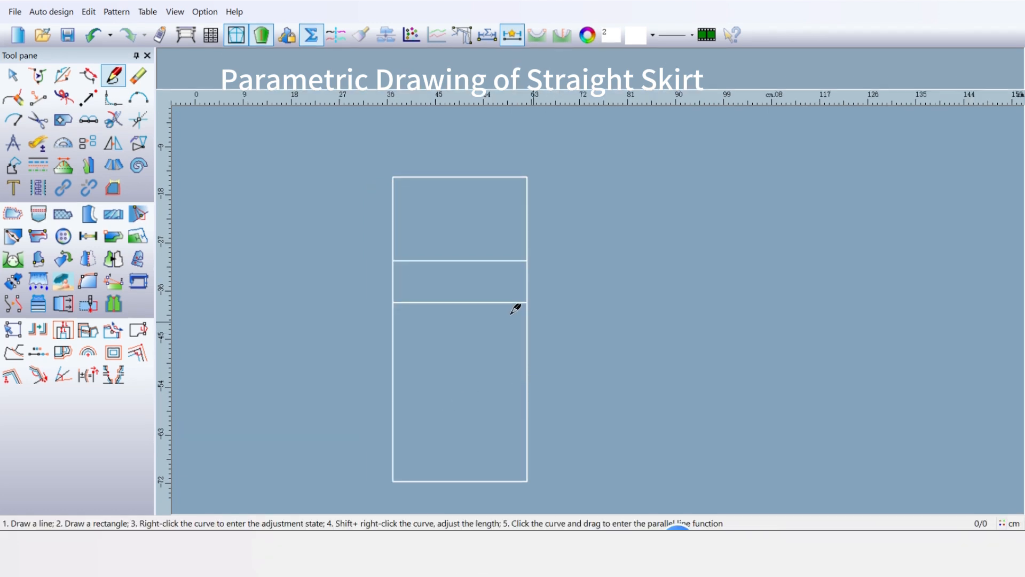
# Step: Record the length of the upper inner horizontal line with the Compare length tool
pyautogui.click(38, 142)
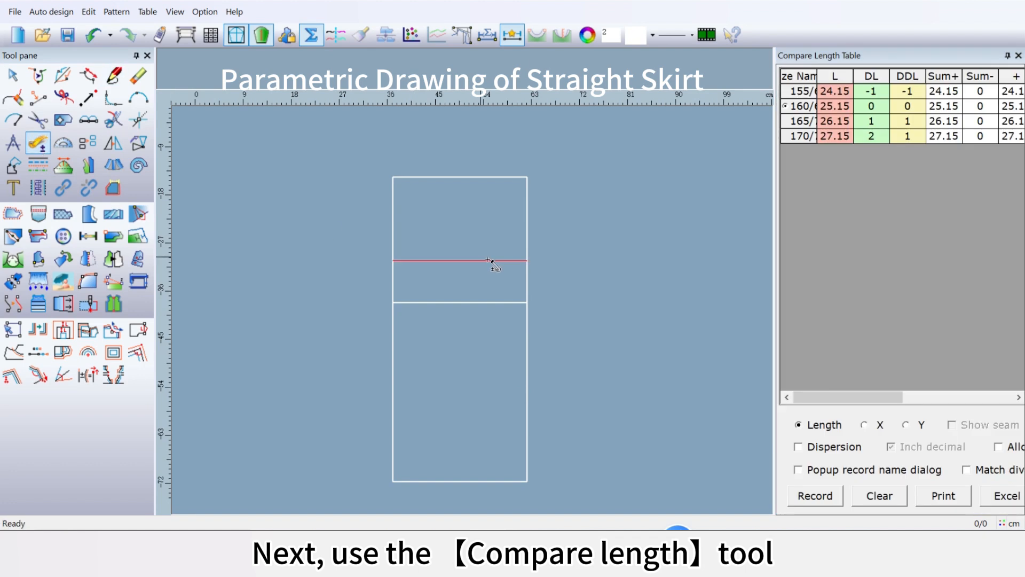
pyautogui.click(474, 260)
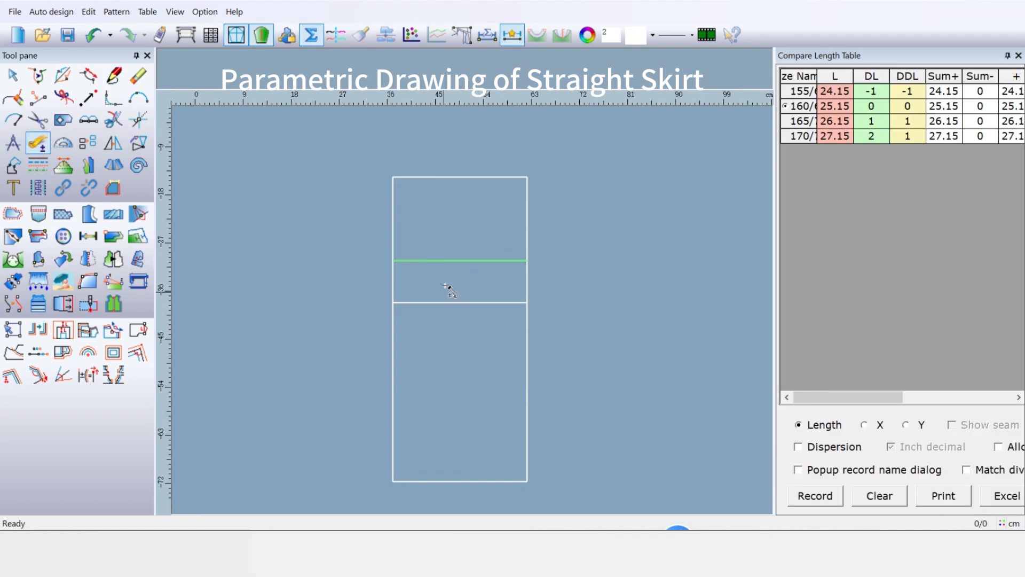
pyautogui.click(820, 502)
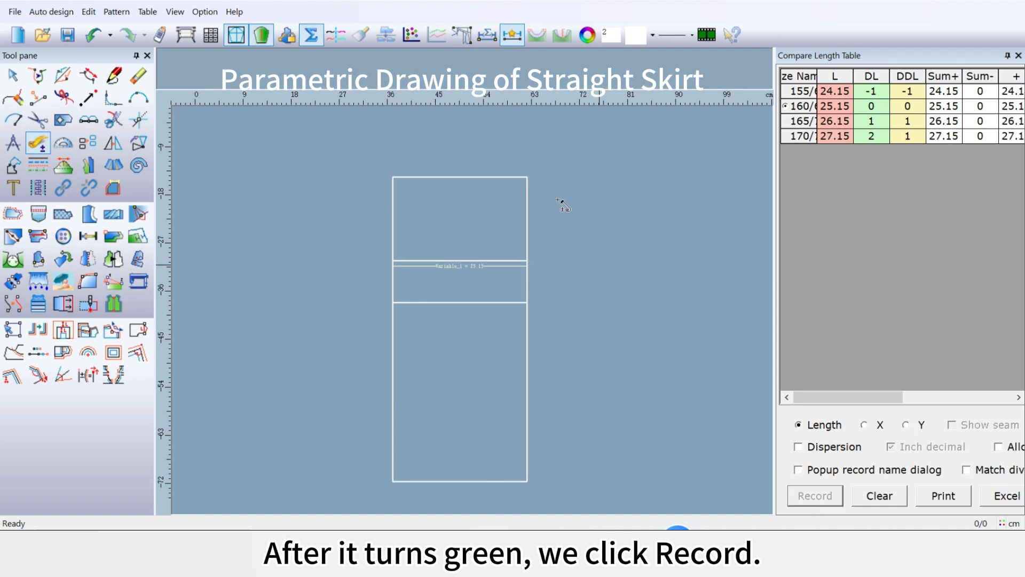
# Step: Rename the recorded measurement variable as back hip and accept the change
pyautogui.click(147, 12)
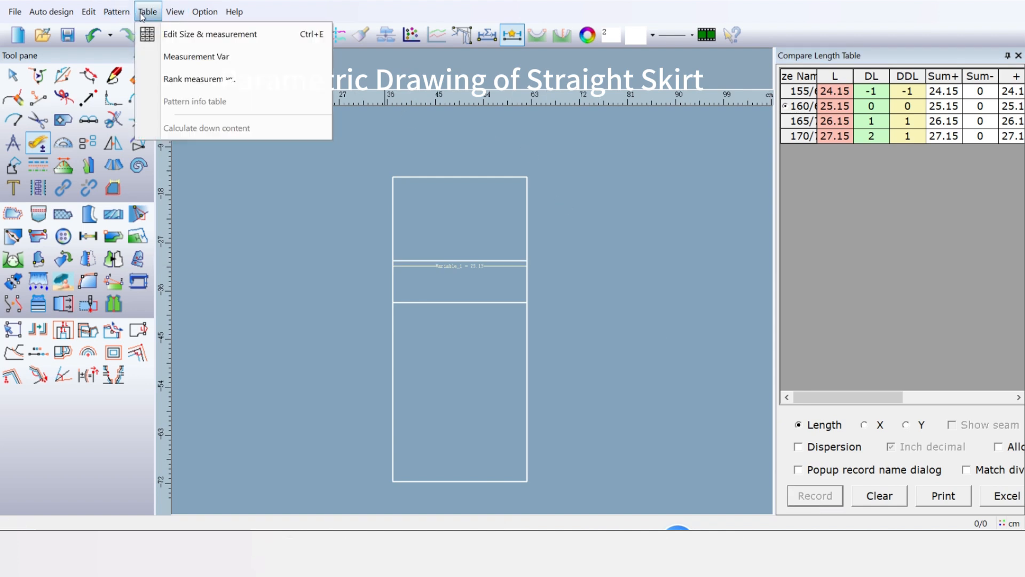
pyautogui.click(158, 56)
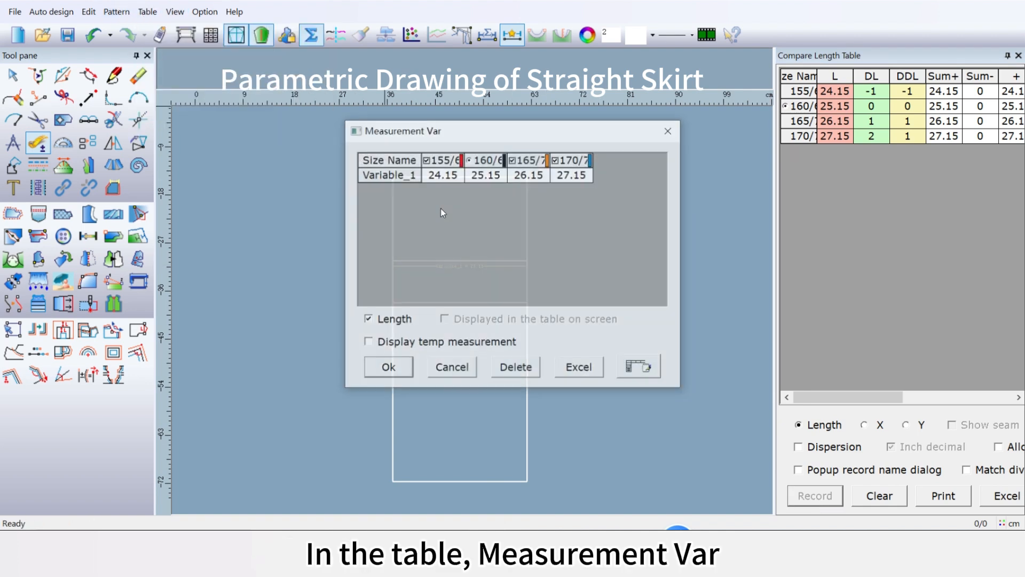
pyautogui.doubleClick(390, 176)
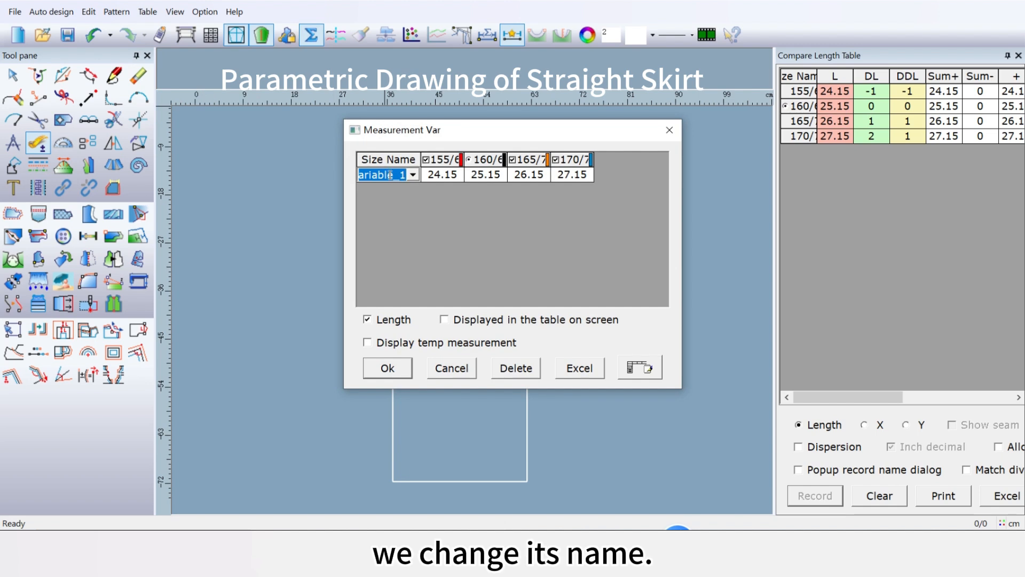
pyautogui.write('back hip')
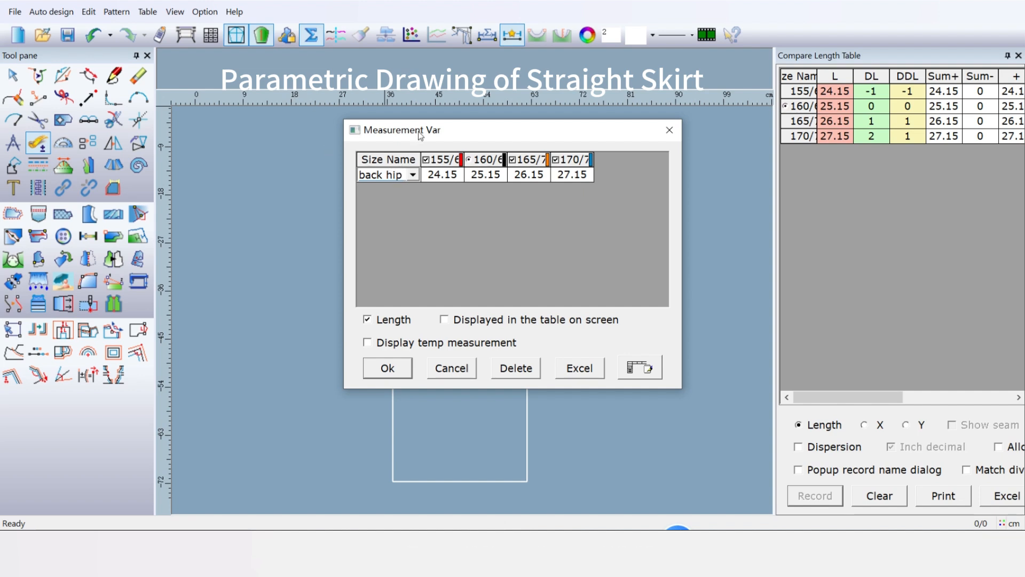
pyautogui.moveTo(433, 133); pyautogui.dragTo(641, 163)
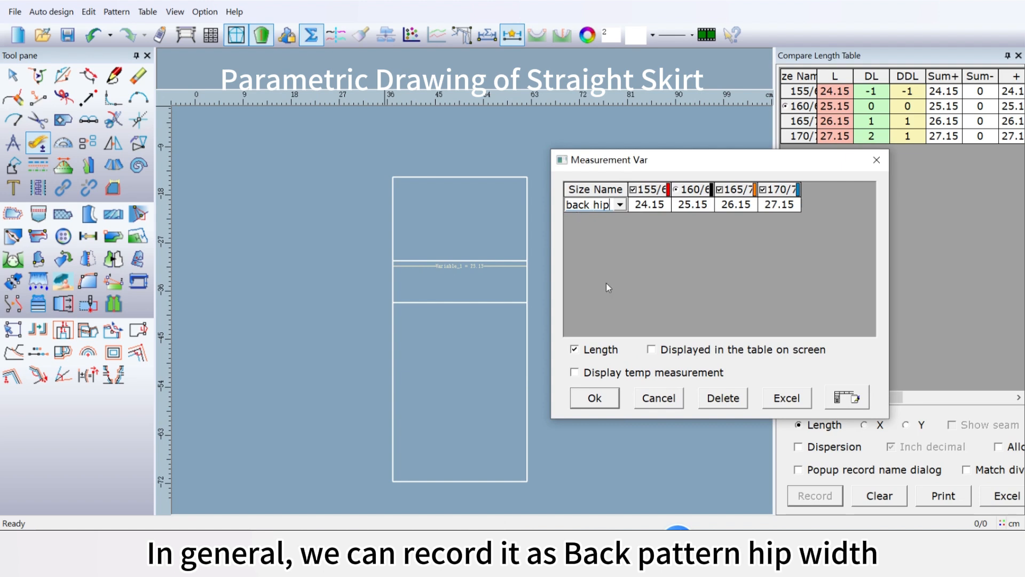
pyautogui.click(595, 399)
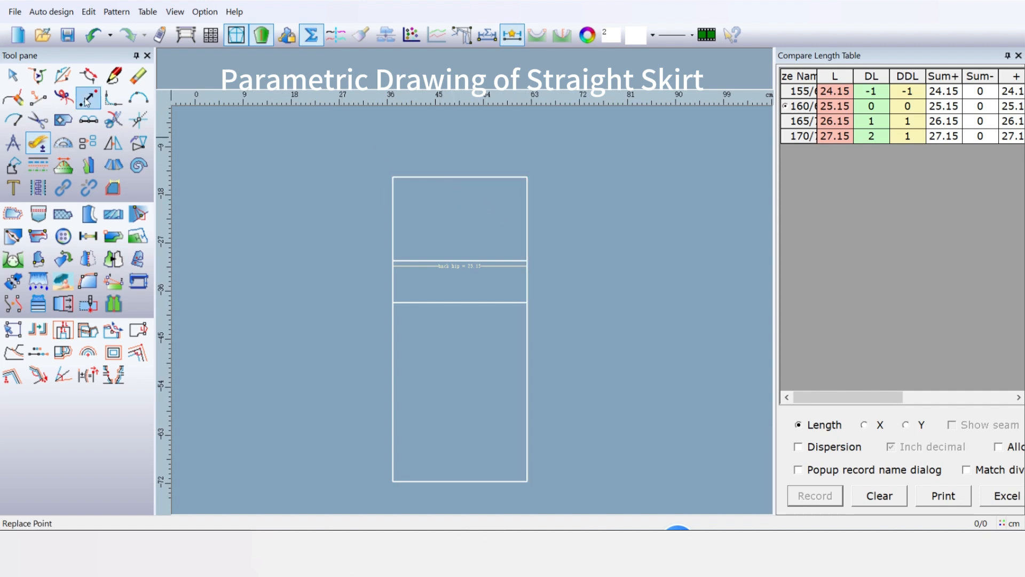
# Step: Draw a parallel line 0.7 cm below the rectangle's top edge with the intelligent pen
pyautogui.click(113, 76)
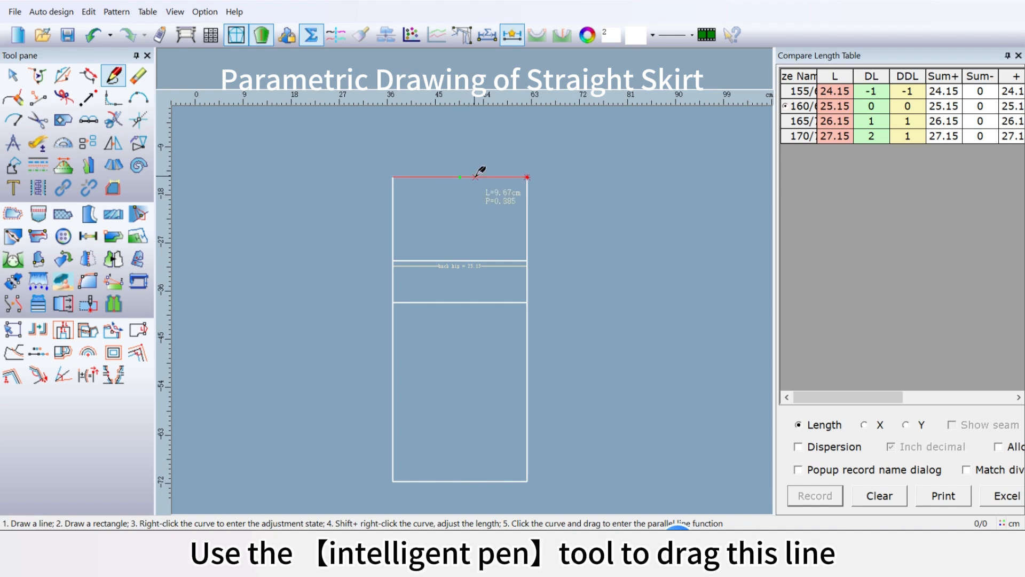
pyautogui.moveTo(478, 176); pyautogui.dragTo(508, 182)
pyautogui.click(800, 394)
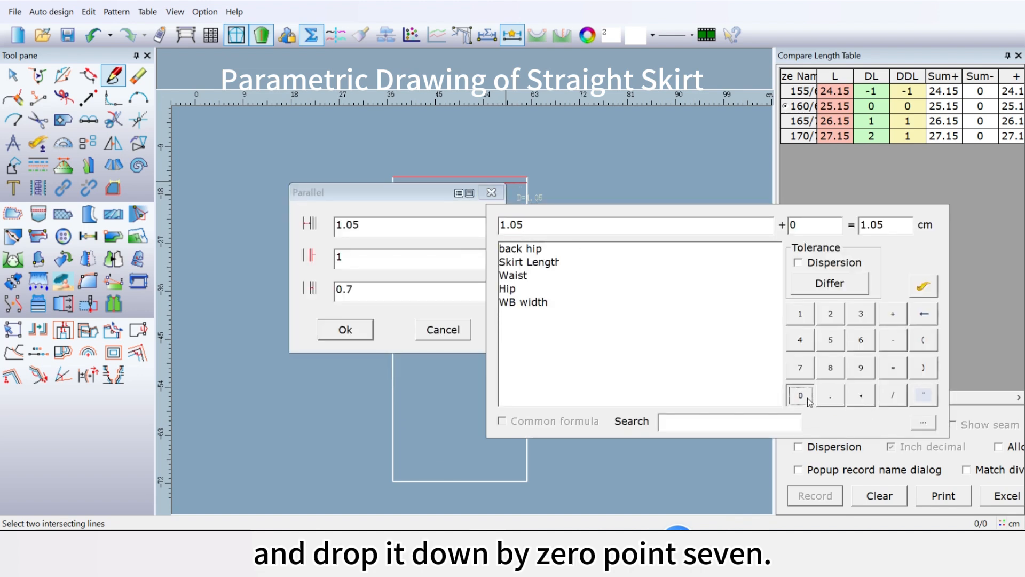
pyautogui.click(830, 395)
pyautogui.click(800, 367)
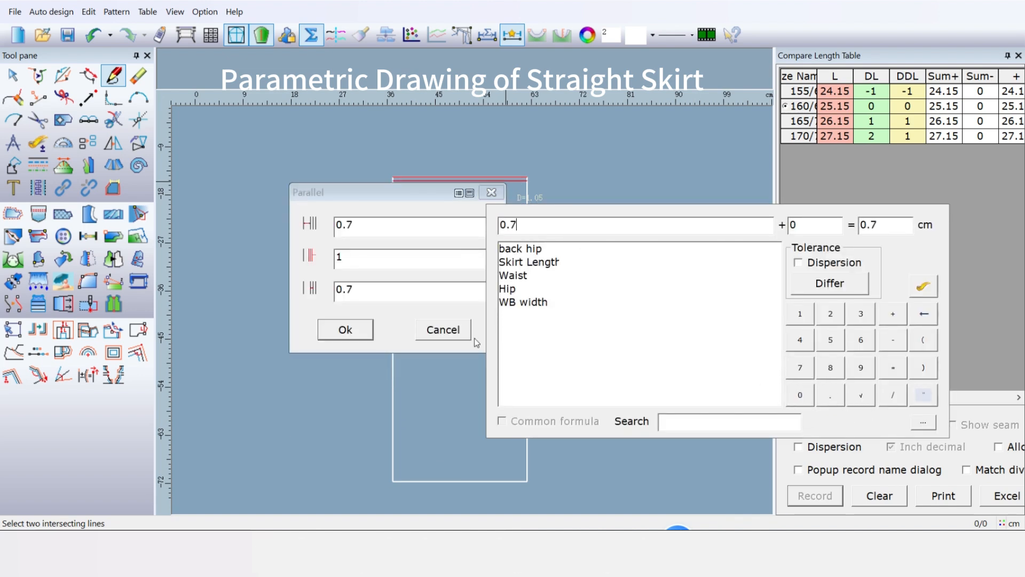
pyautogui.click(355, 331)
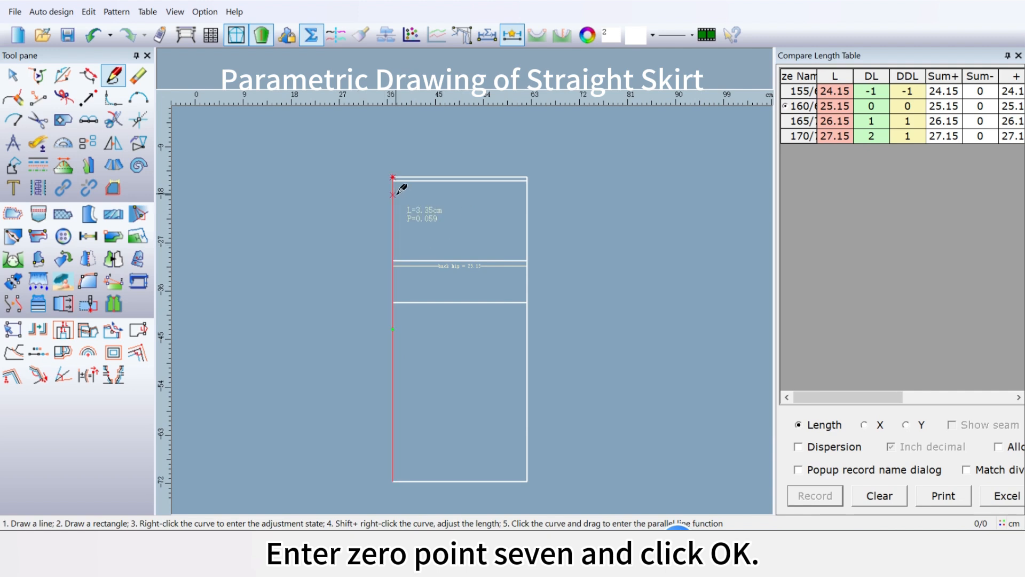
# Step: Start a waist curve at the left end of the 0.7 cm line and place its second point 1 cm horizontally from that end
pyautogui.scroll(3, 478, 303)
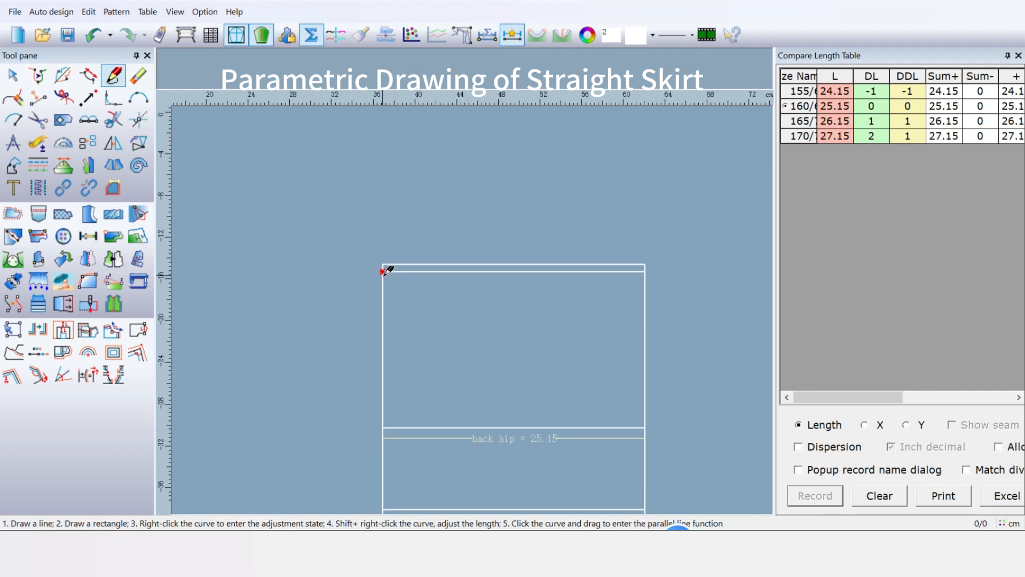
pyautogui.click(383, 272)
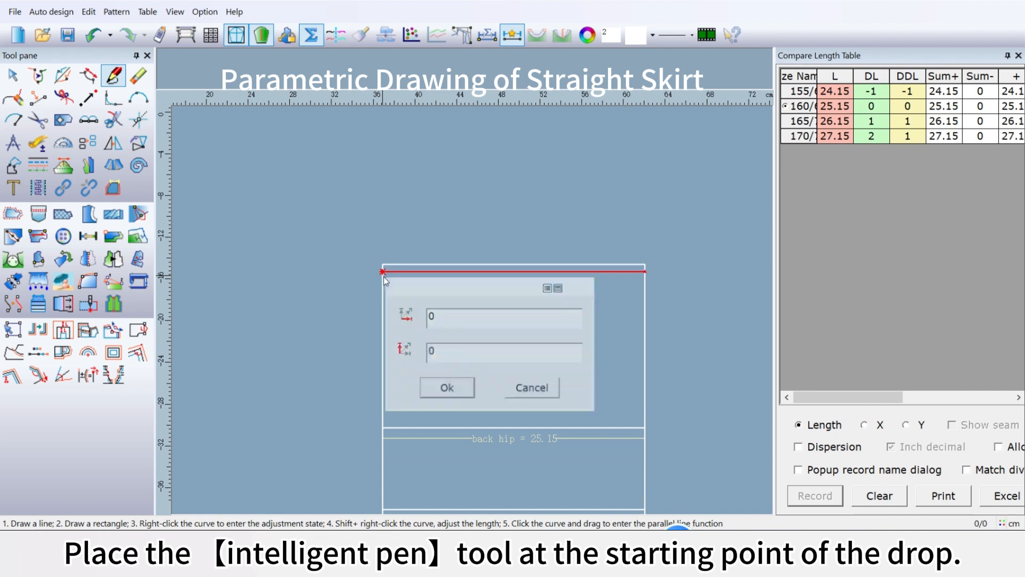
pyautogui.press('Return')
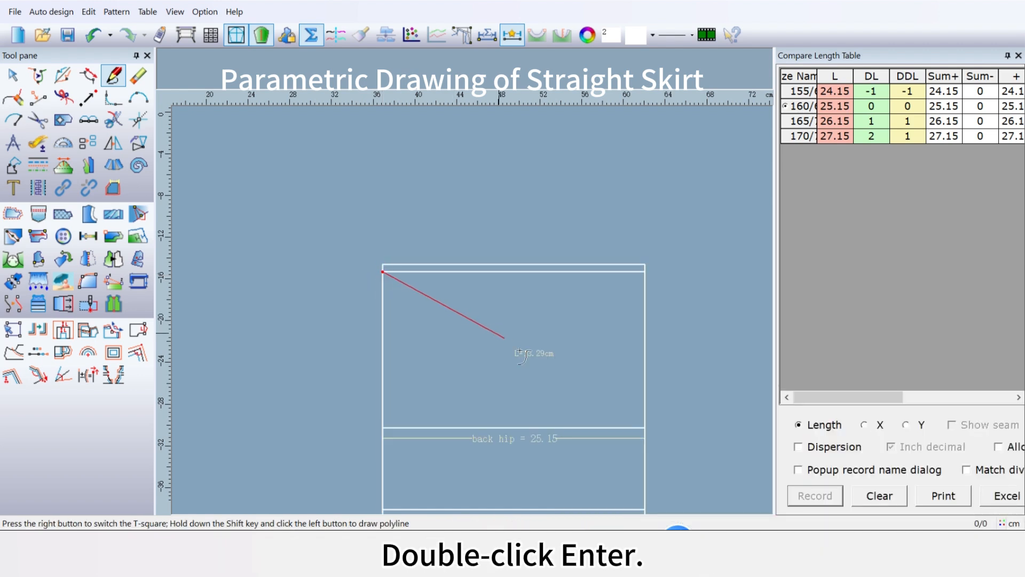
pyautogui.click(382, 273)
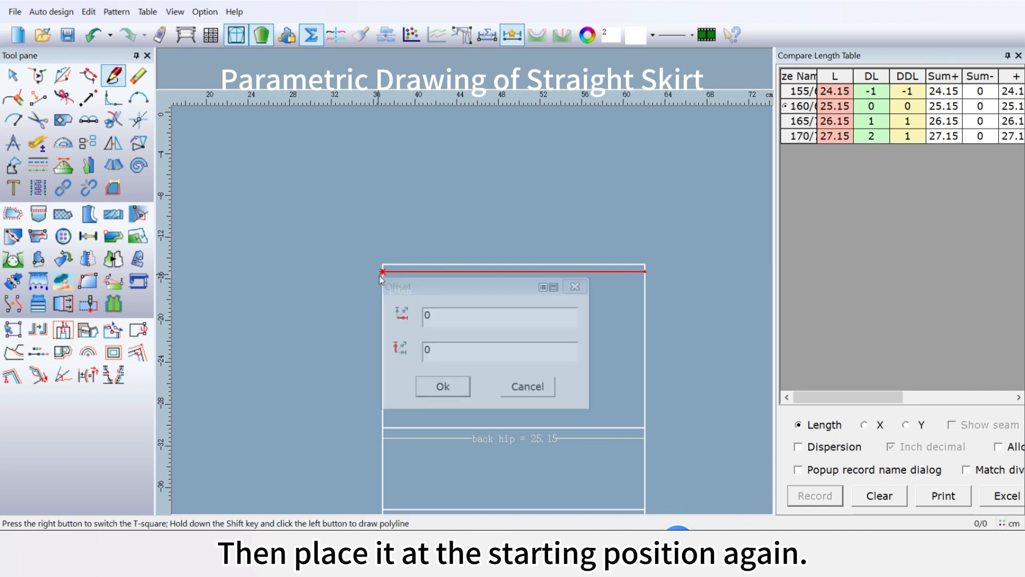
pyautogui.write('1')
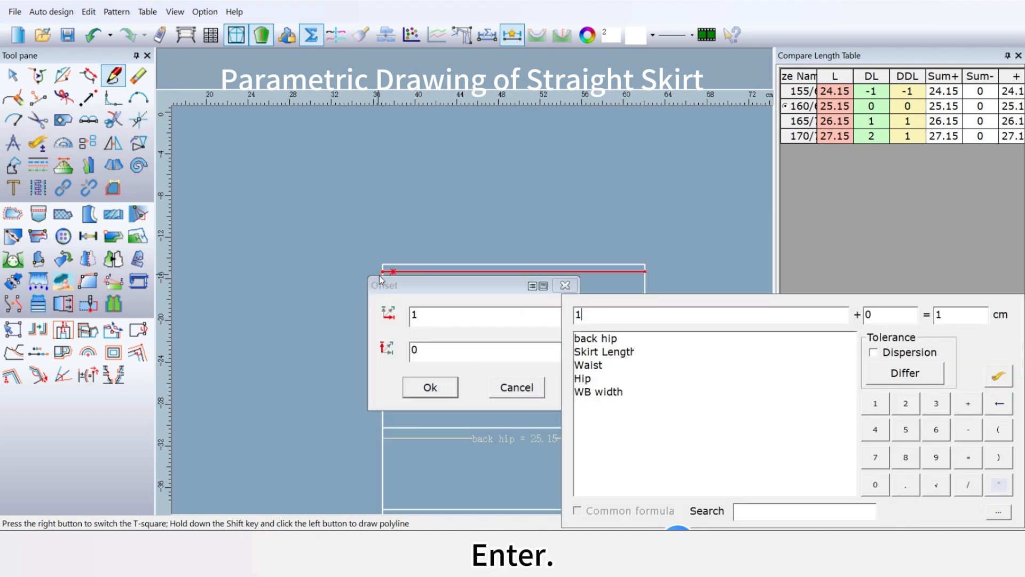
pyautogui.press('Return')
pyautogui.click(430, 388)
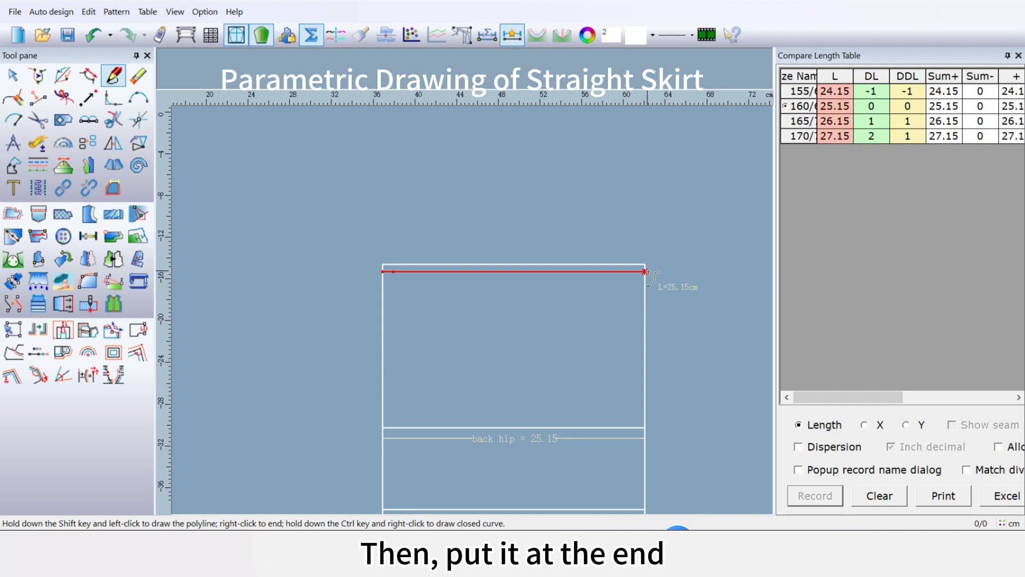
# Step: Offset the curve's next point from the line's right end, entering back hip-(Waist/4+1)) as the horizontal formula
pyautogui.press('Return')
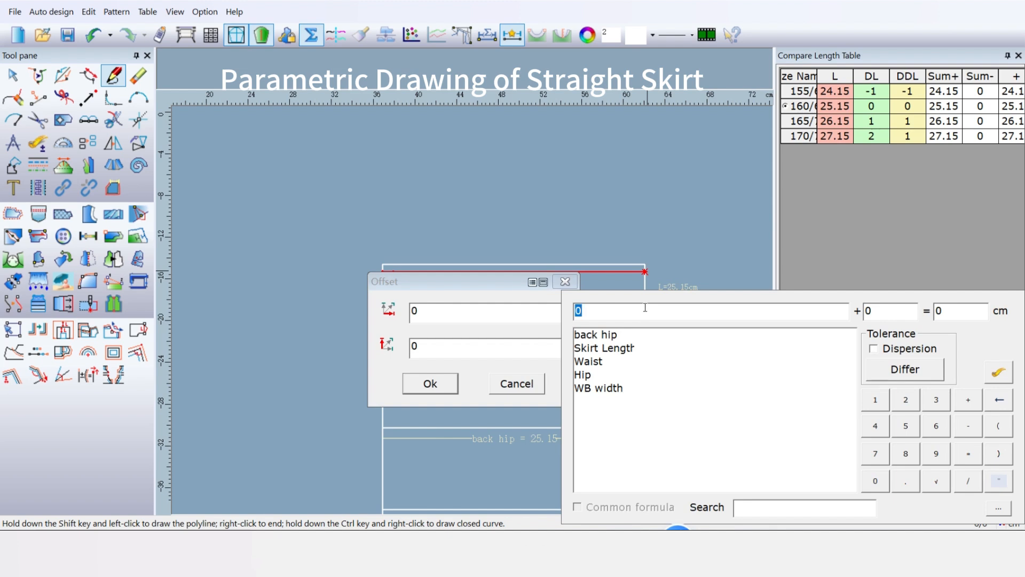
pyautogui.doubleClick(610, 336)
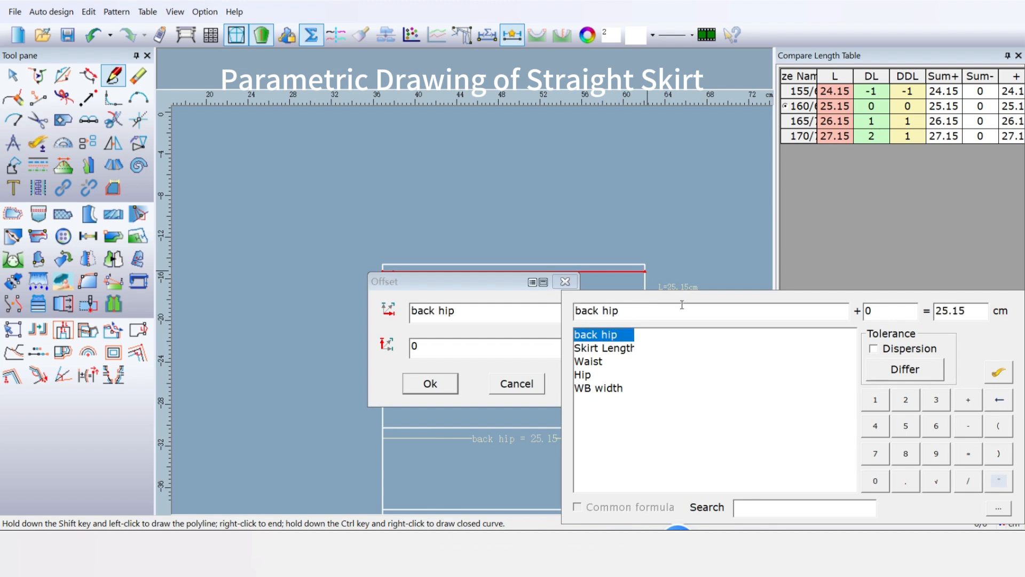
pyautogui.moveTo(693, 299); pyautogui.dragTo(623, 297)
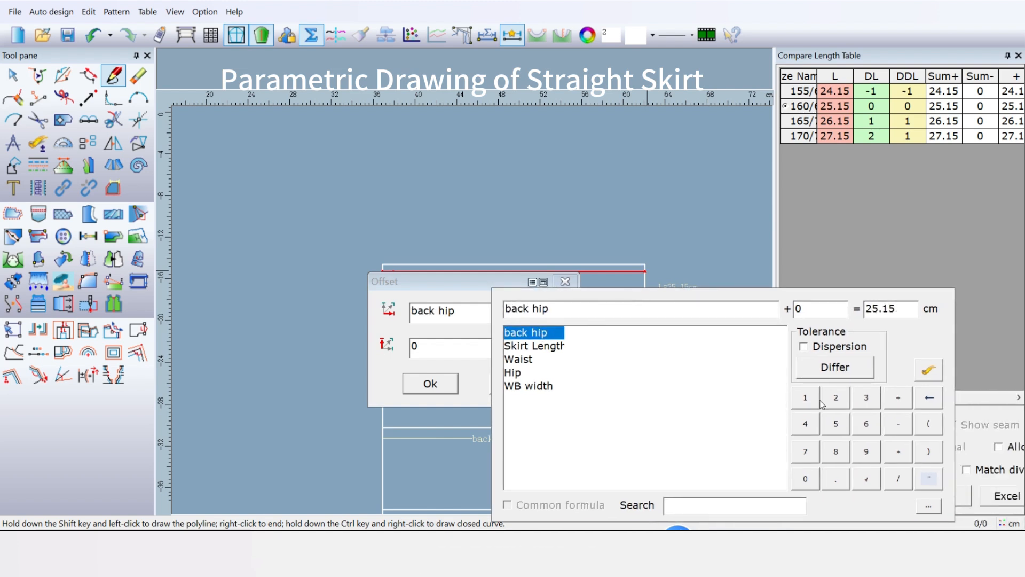
pyautogui.click(900, 425)
pyautogui.click(930, 427)
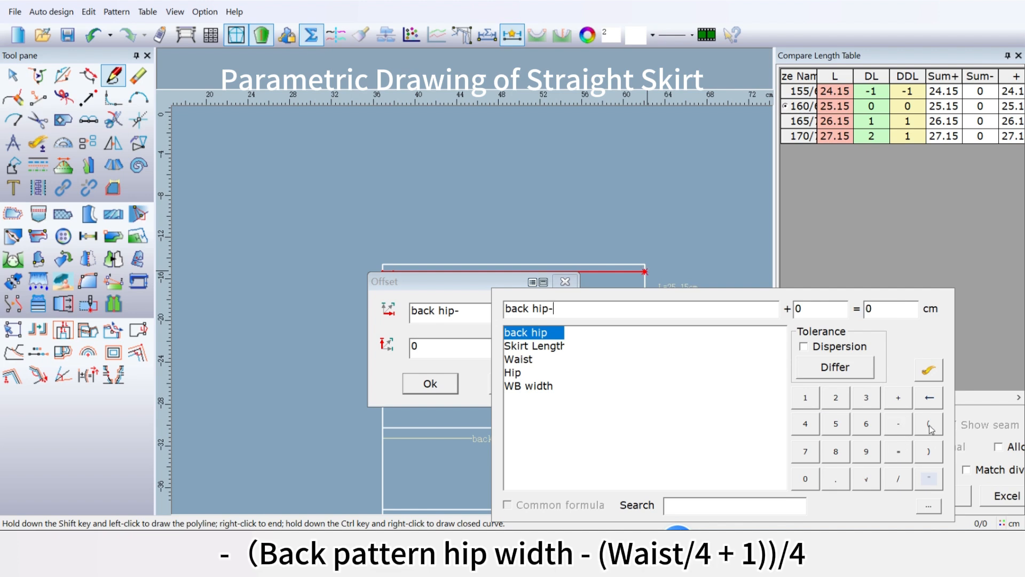
pyautogui.doubleClick(525, 360)
pyautogui.click(898, 478)
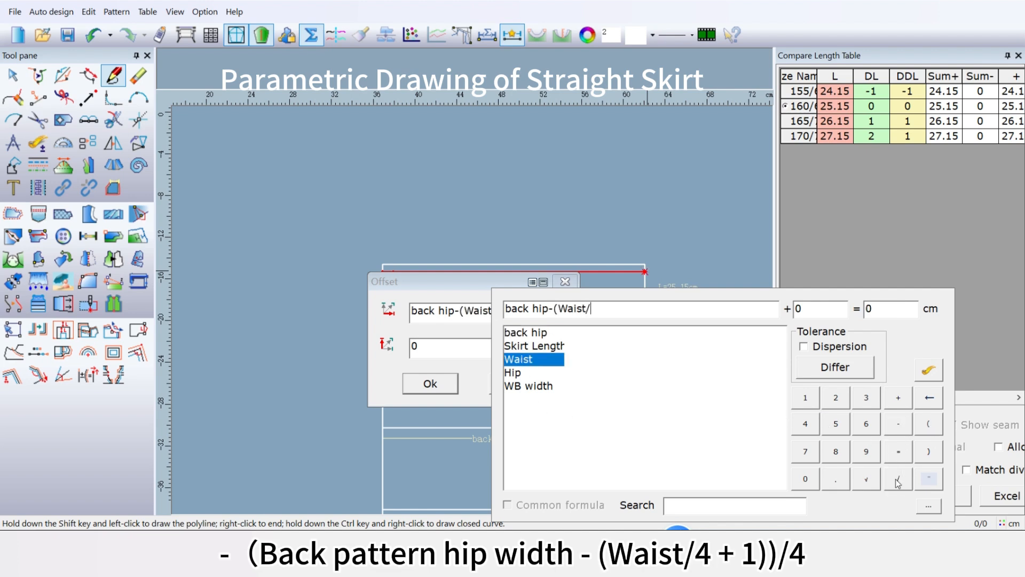
pyautogui.click(803, 427)
pyautogui.click(899, 398)
pyautogui.click(805, 397)
pyautogui.click(930, 453)
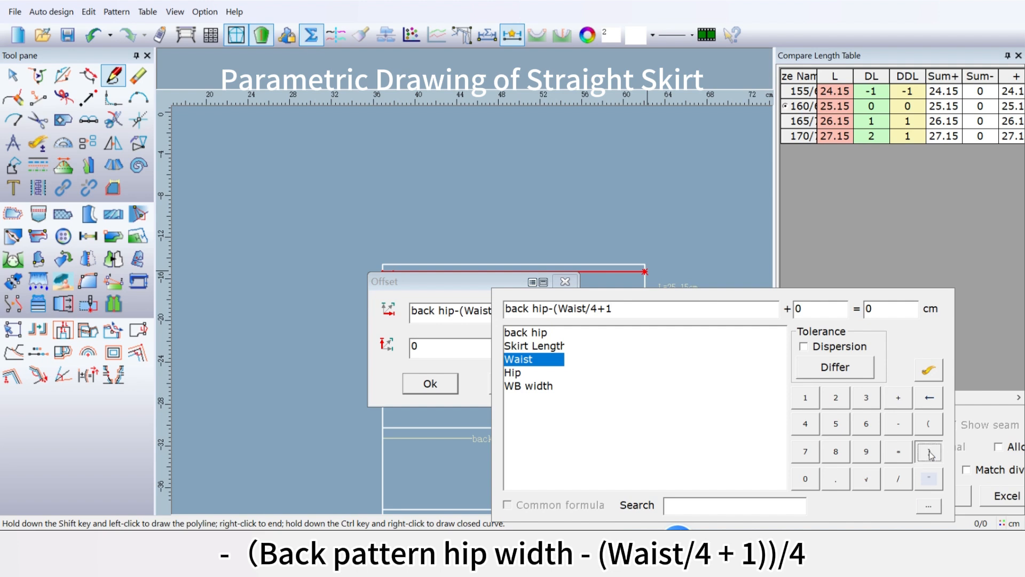
pyautogui.click(930, 453)
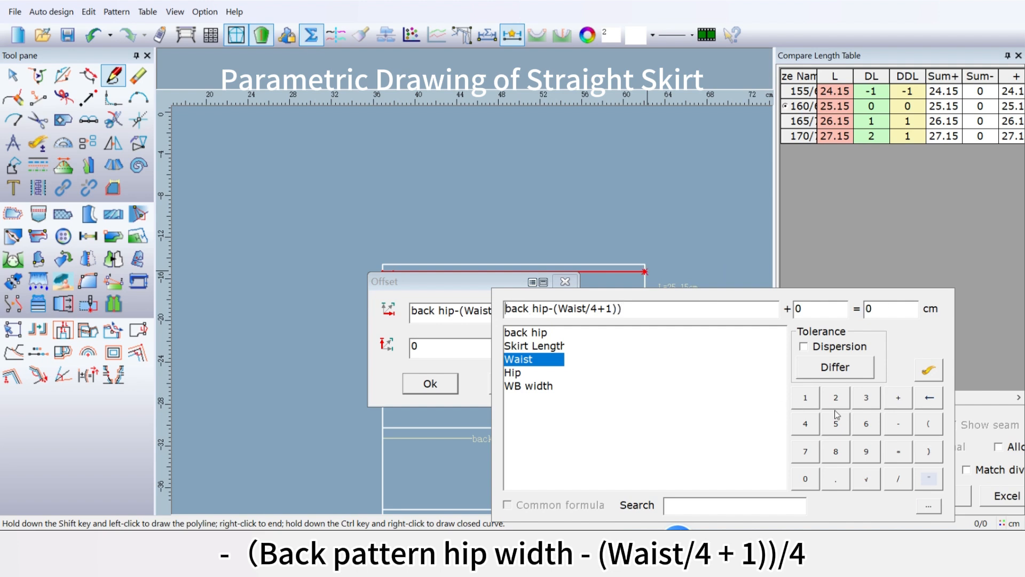
# Step: Extend the horizontal offset formula to -(back hip-(Waist/4+1))/4
pyautogui.click(926, 426)
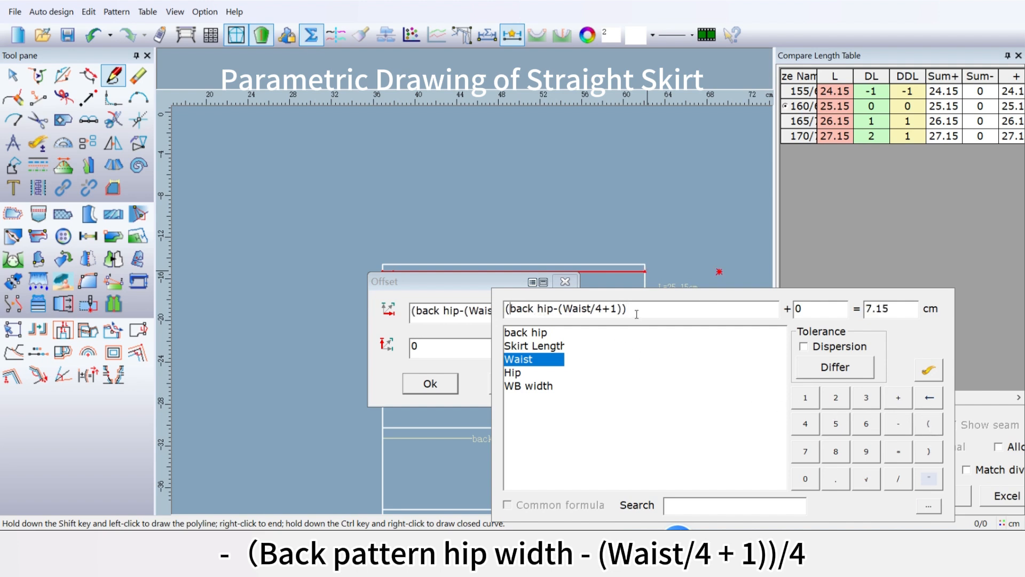
pyautogui.click(902, 481)
pyautogui.click(818, 423)
pyautogui.click(507, 310)
pyautogui.click(904, 424)
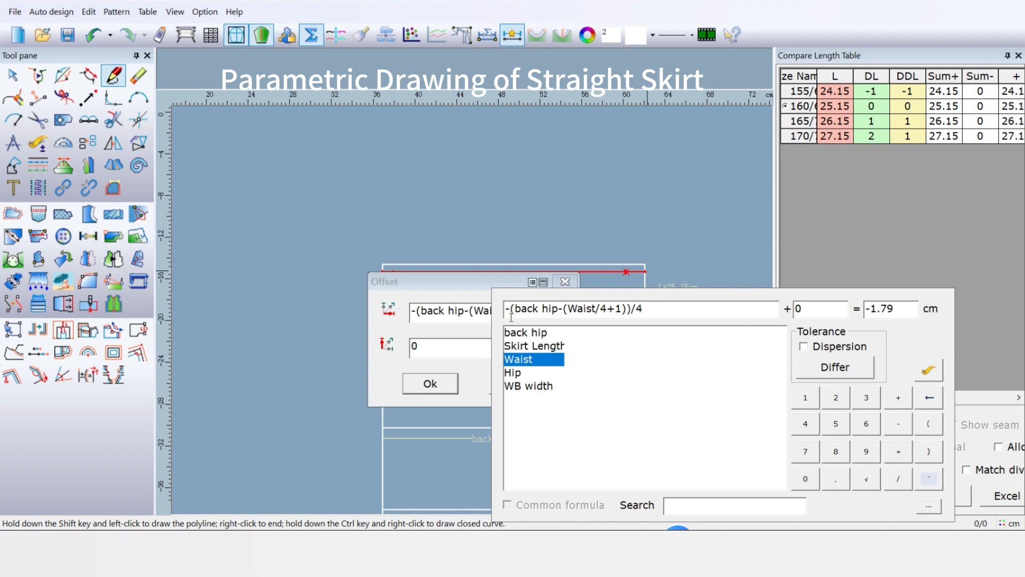
# Step: Set the point's vertical offset to 1 cm and finish the waist curve there
pyautogui.click(454, 349)
pyautogui.click(442, 323)
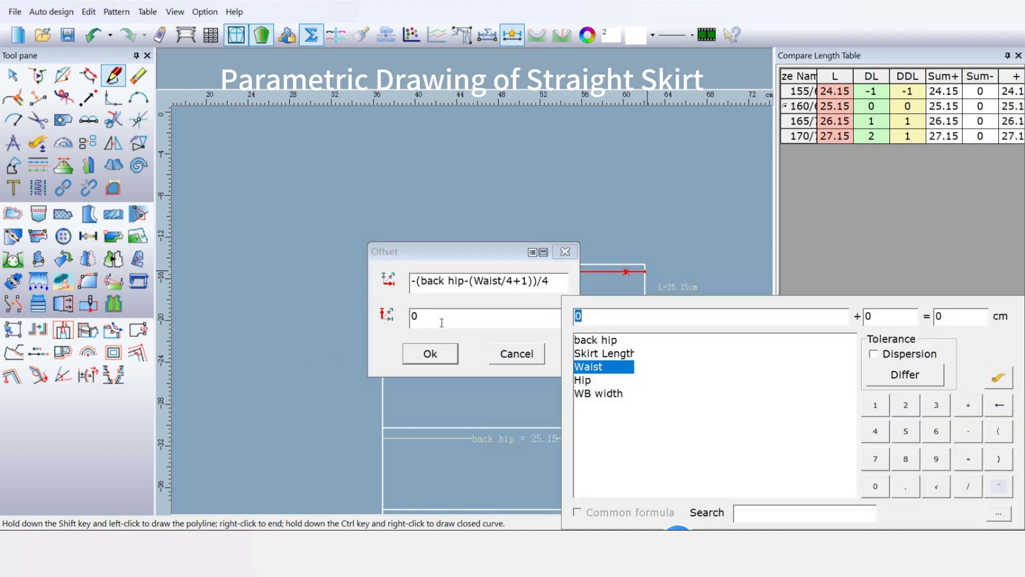
pyautogui.click(876, 406)
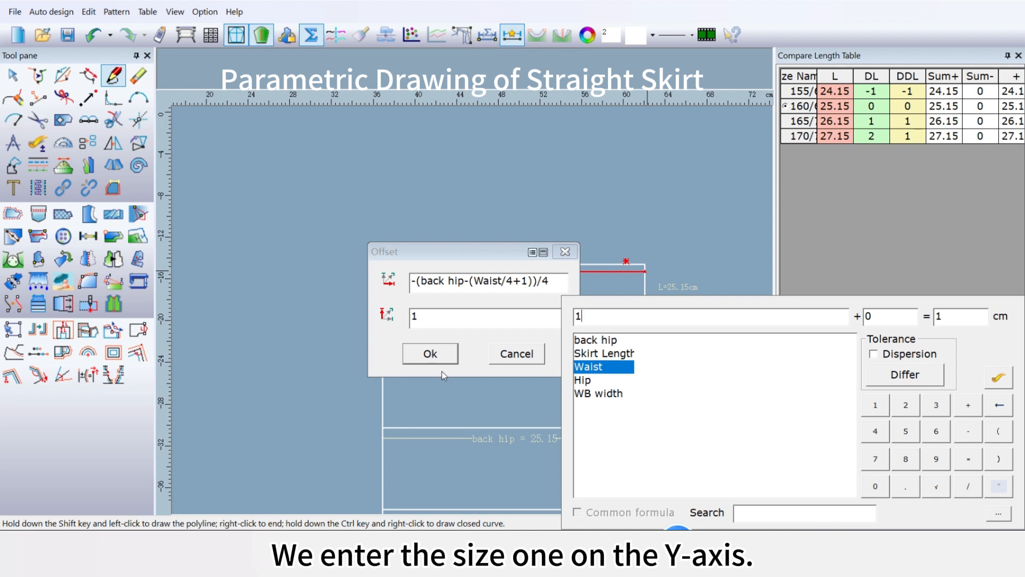
pyautogui.click(431, 358)
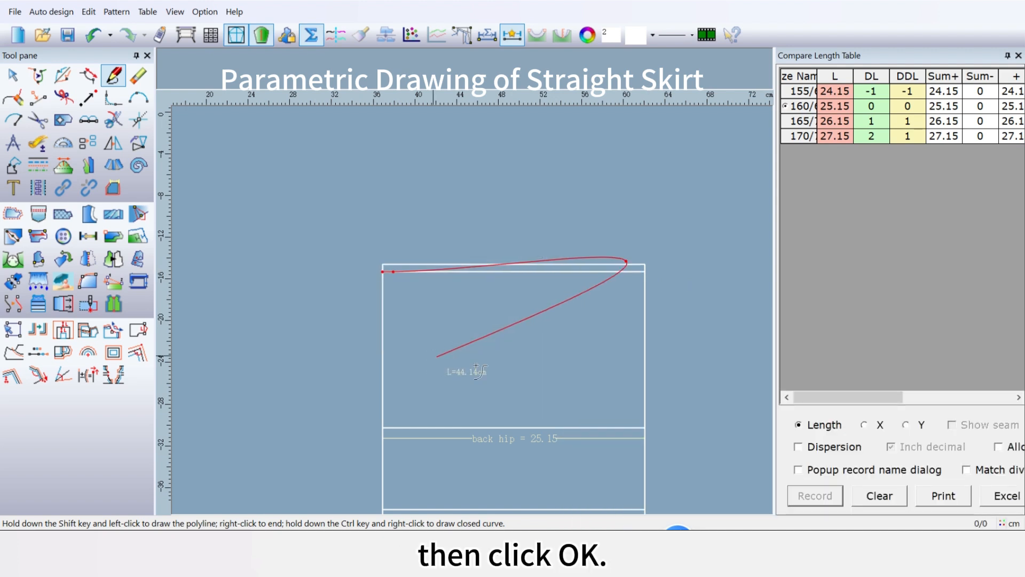
pyautogui.rightClick(709, 243)
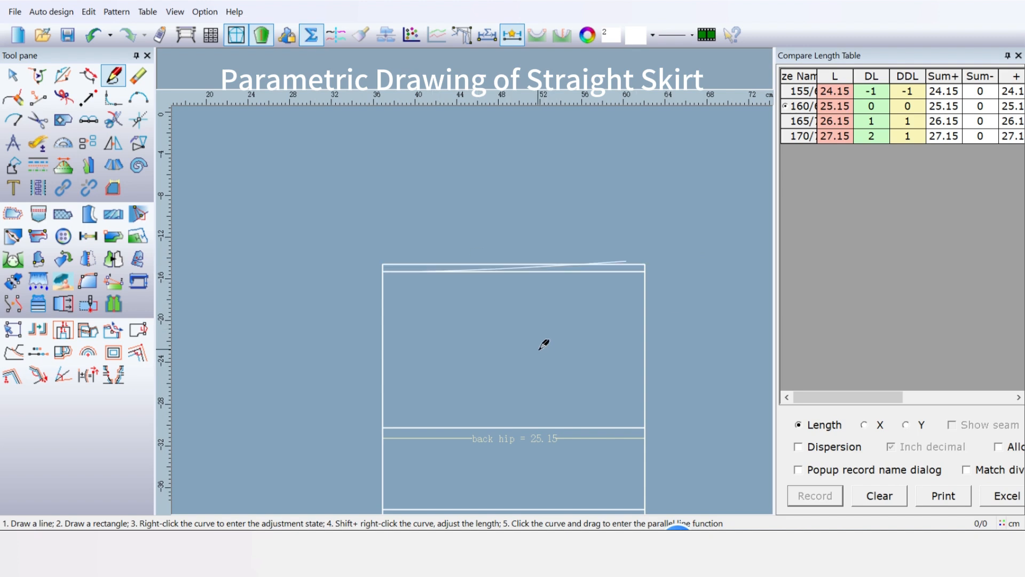
# Step: Change the waist, 0.7 cm, side, hip and lower horizontal construction lines to the dotted line type
pyautogui.click(45, 169)
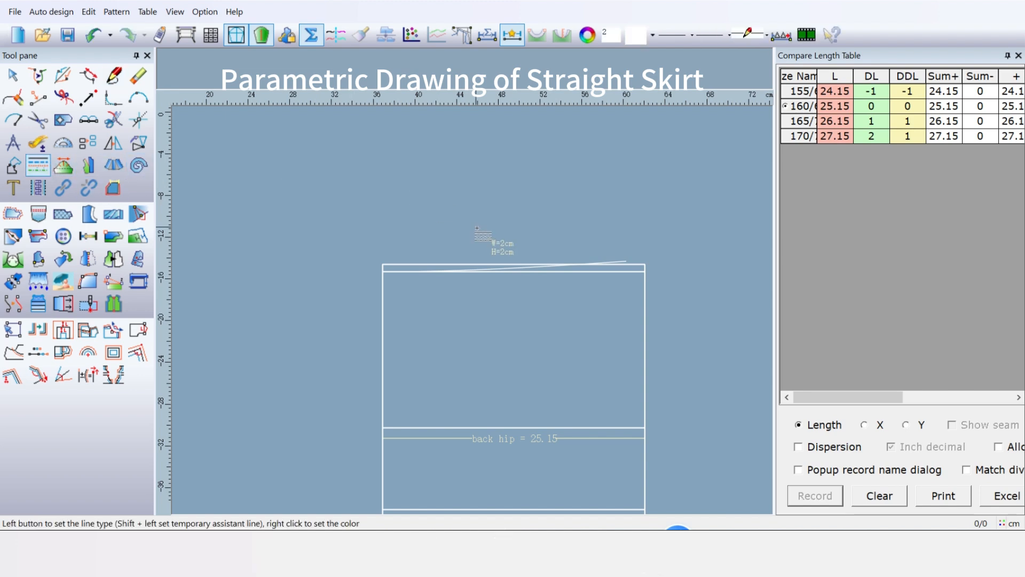
pyautogui.click(678, 37)
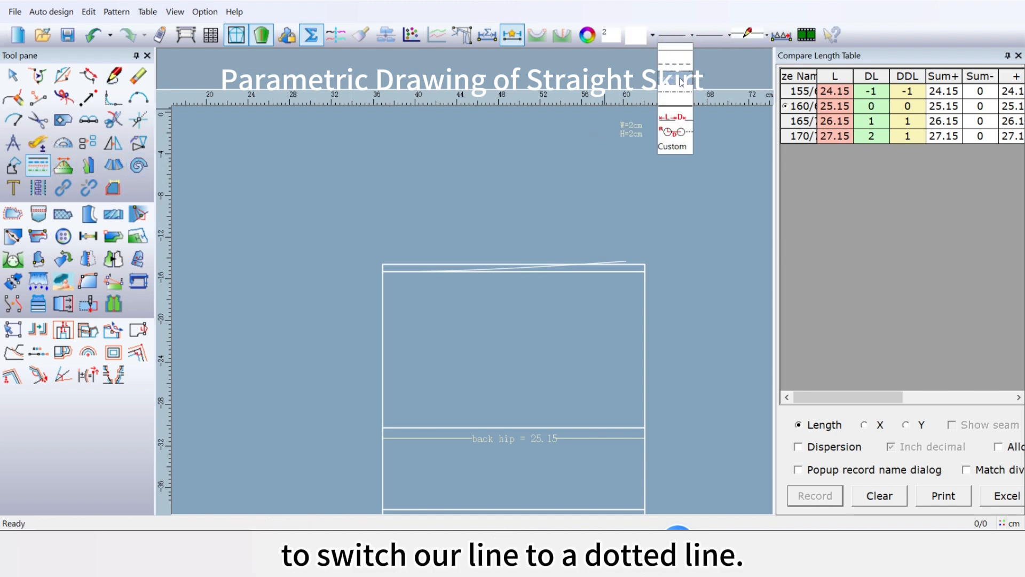
pyautogui.click(677, 82)
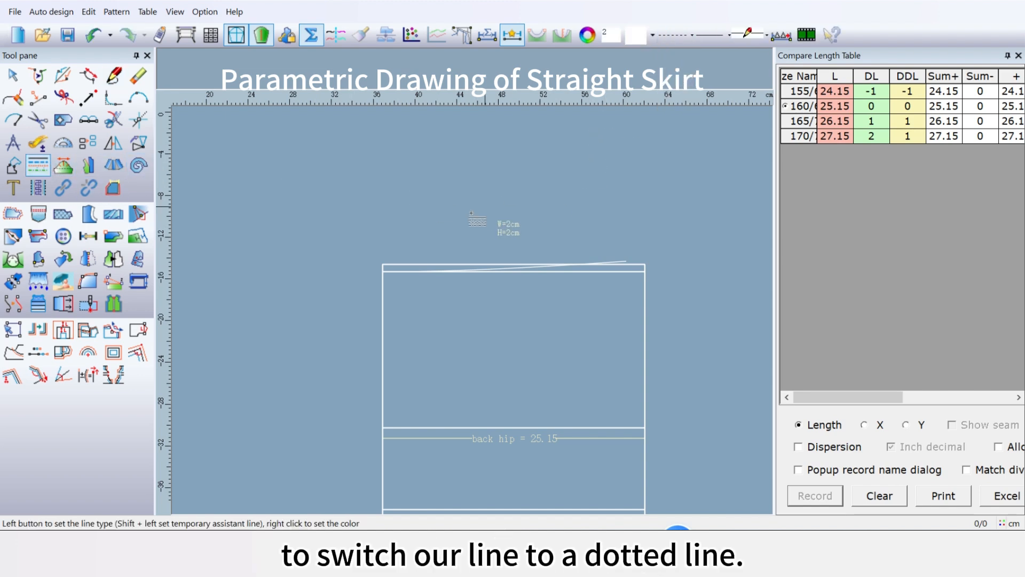
pyautogui.click(431, 264)
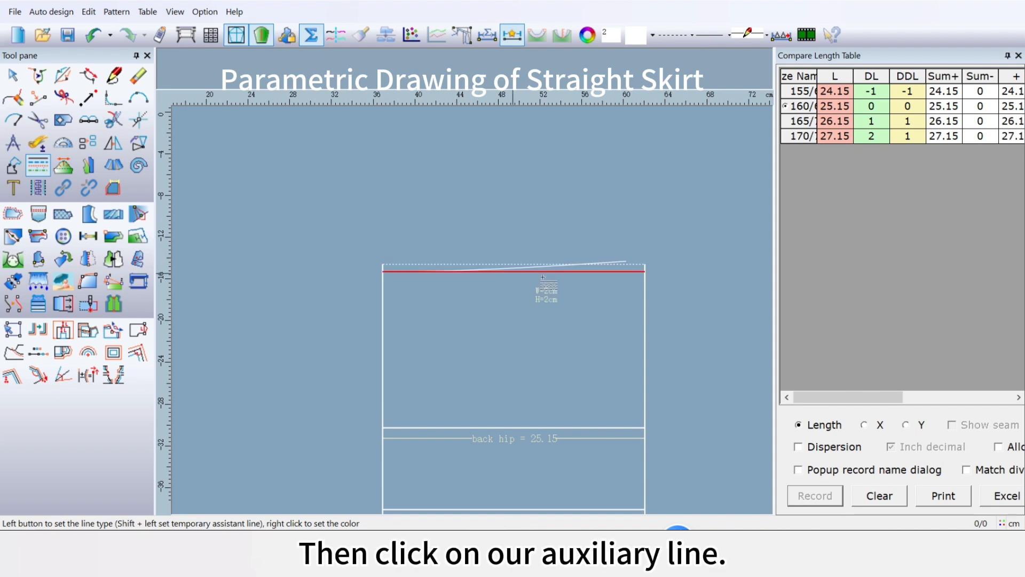
pyautogui.click(570, 272)
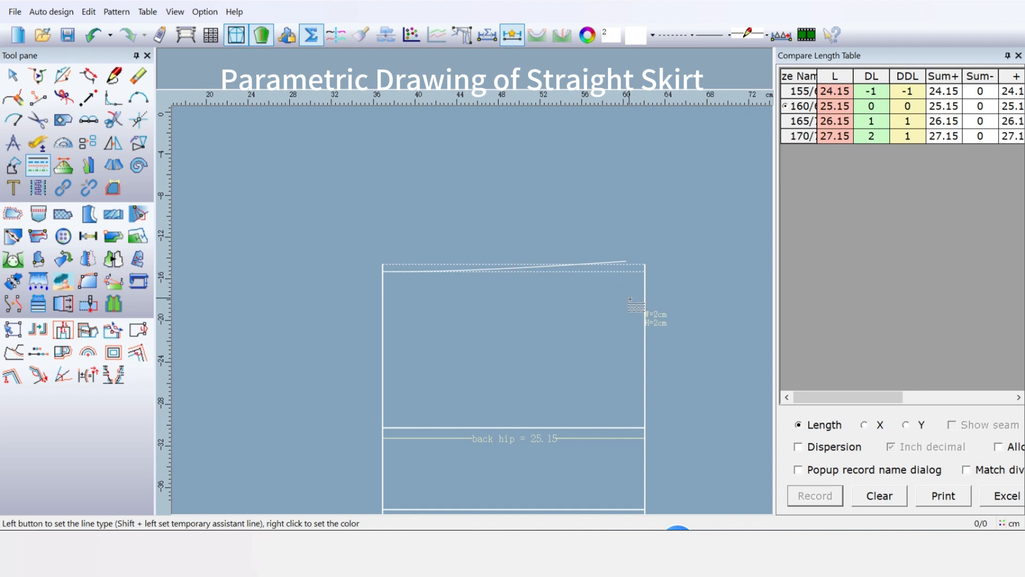
pyautogui.click(645, 316)
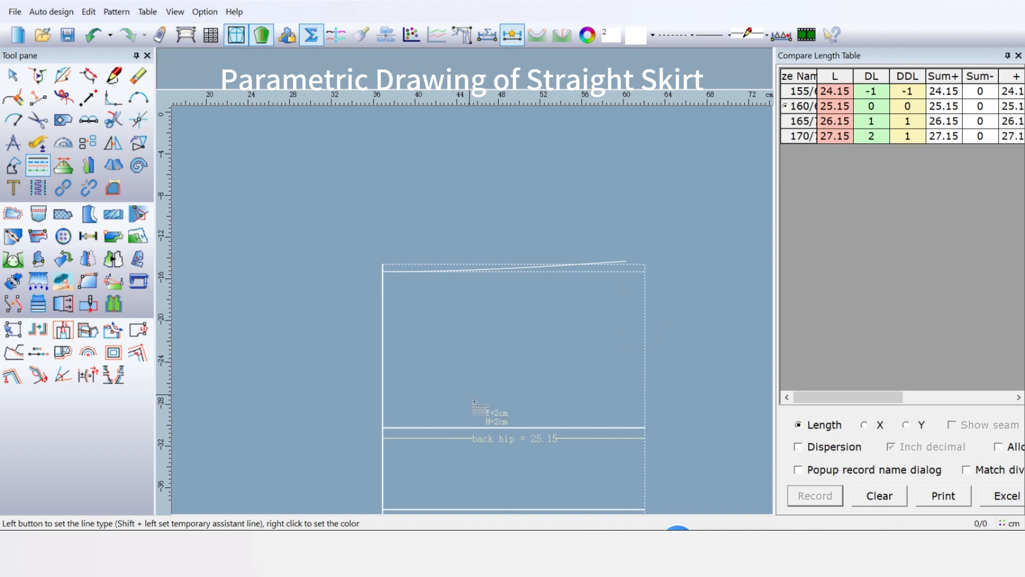
pyautogui.click(502, 427)
pyautogui.click(505, 510)
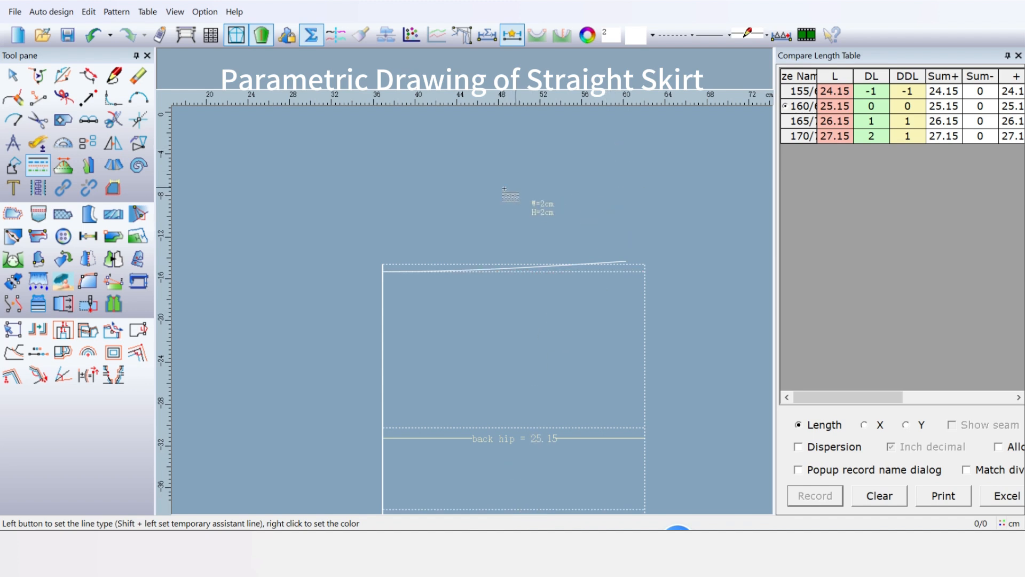
# Step: Use the Nearest reference primitive tool to switch off reference for the dotted upper and side construction lines
pyautogui.rightClick(434, 175)
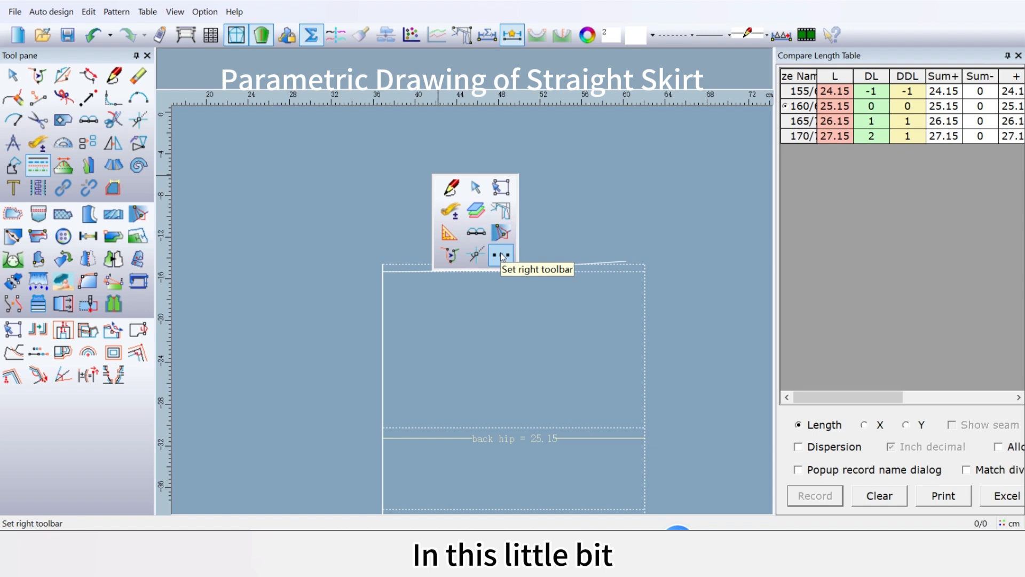
pyautogui.click(502, 212)
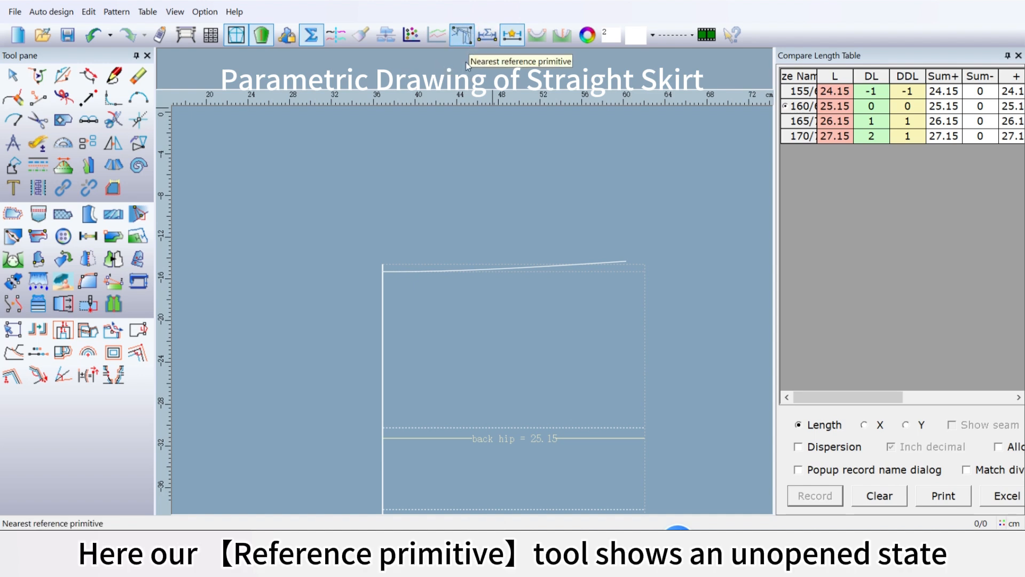
pyautogui.click(463, 34)
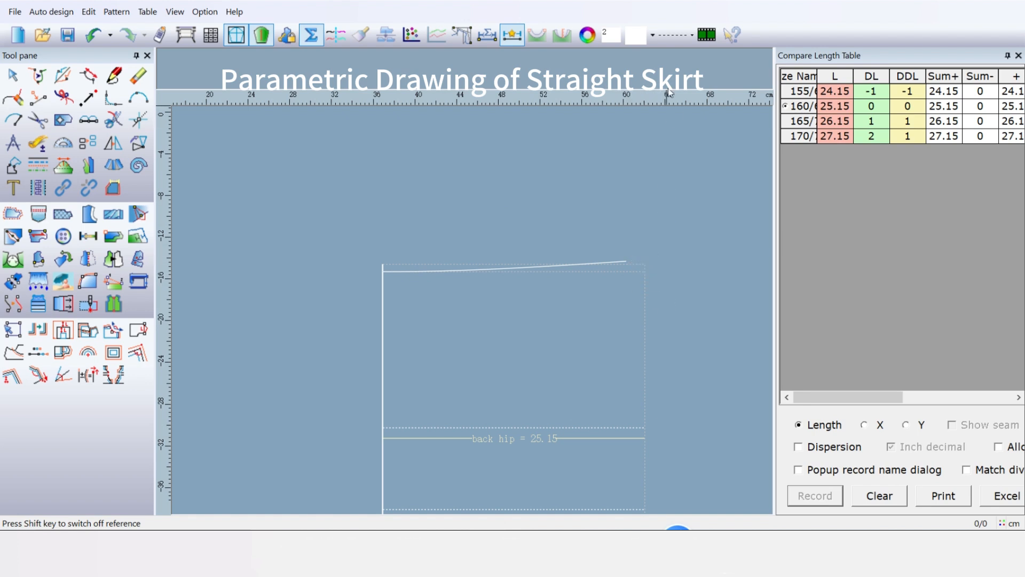
# Step: Set the line type to solid and start the side seam from the waist curve's right end through the hip line's right end with zero offset
pyautogui.click(672, 35)
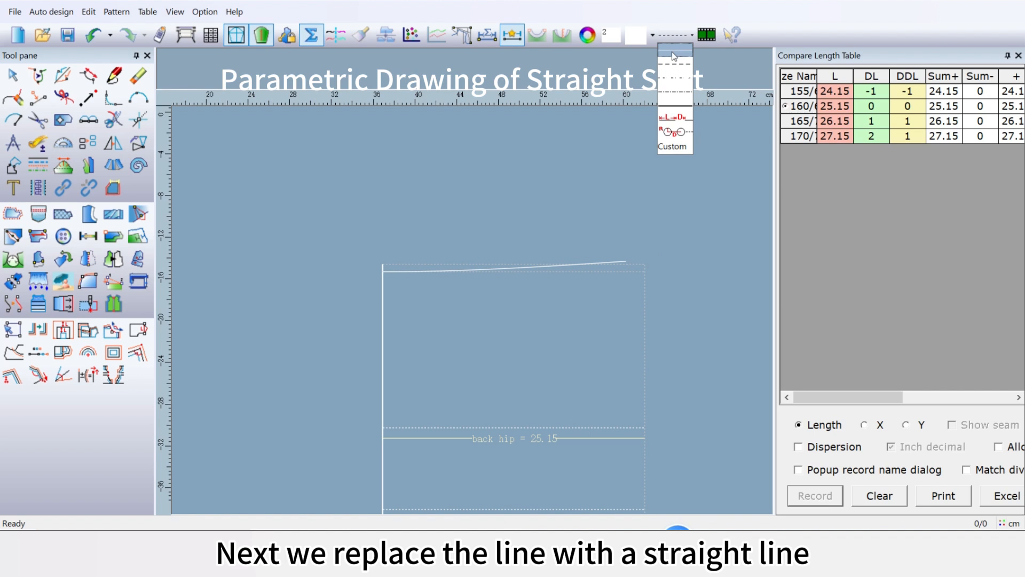
pyautogui.click(672, 53)
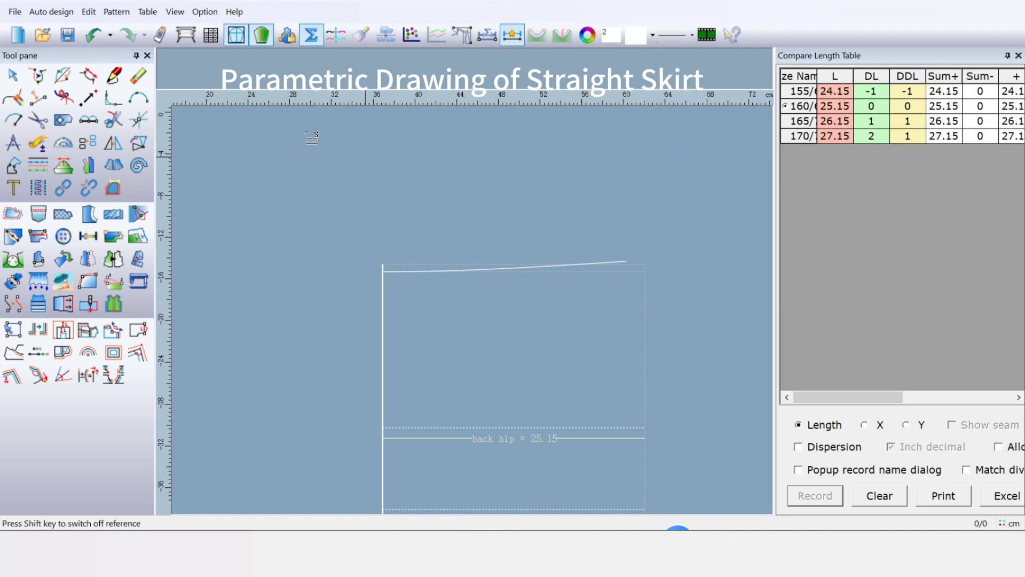
pyautogui.click(113, 76)
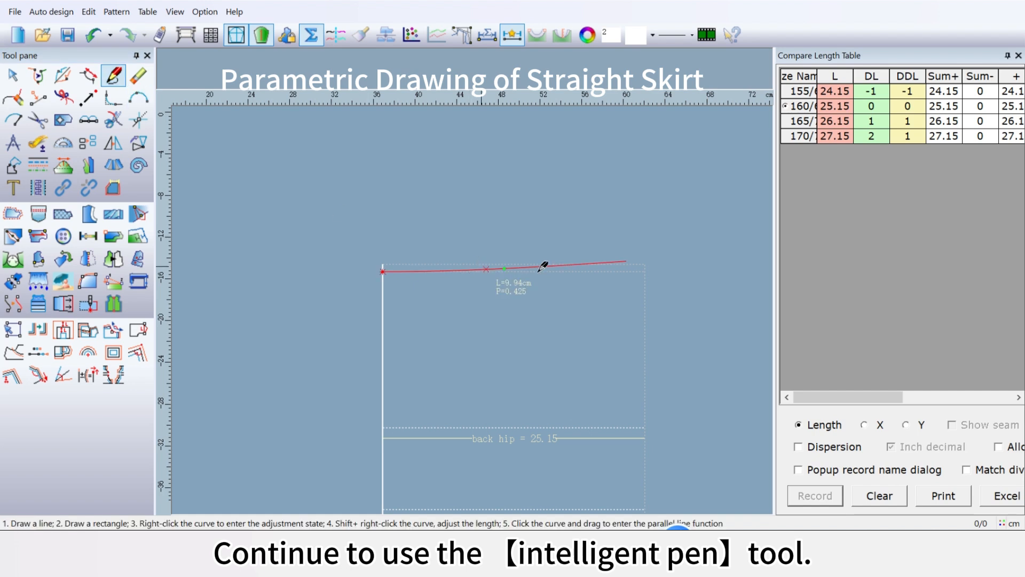
pyautogui.scroll(-2, 475, 302)
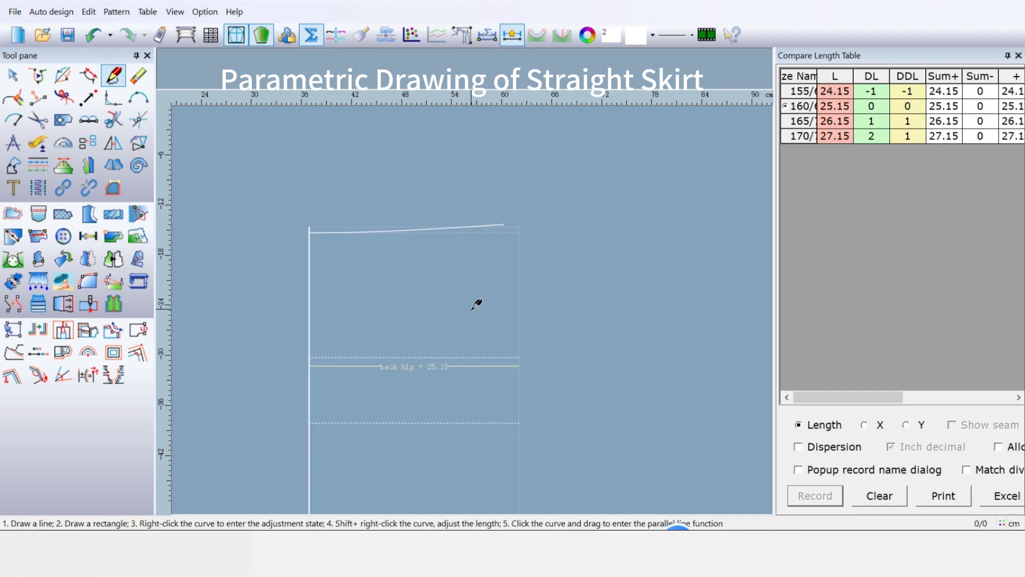
pyautogui.scroll(-3, 476, 303)
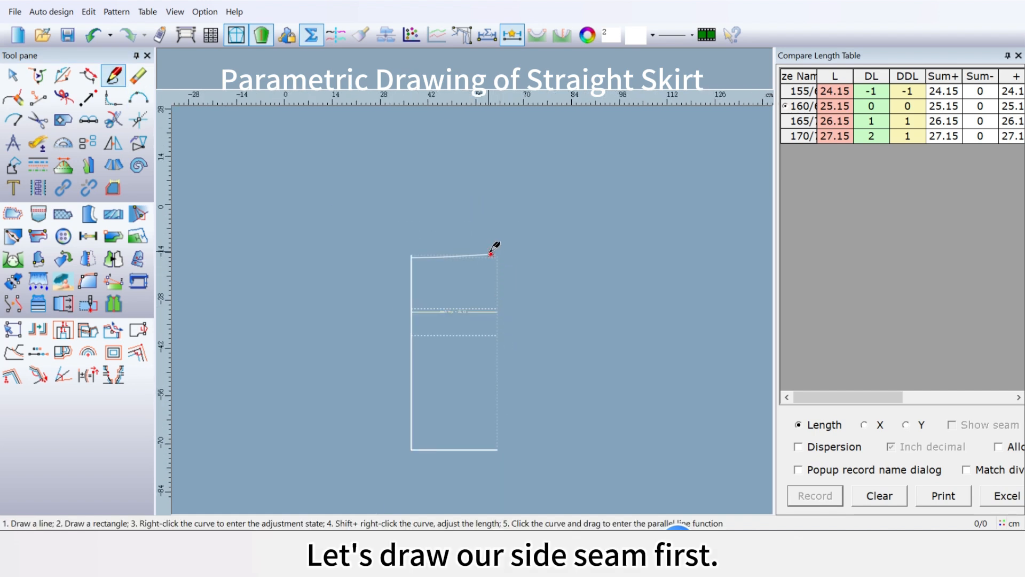
pyautogui.click(491, 254)
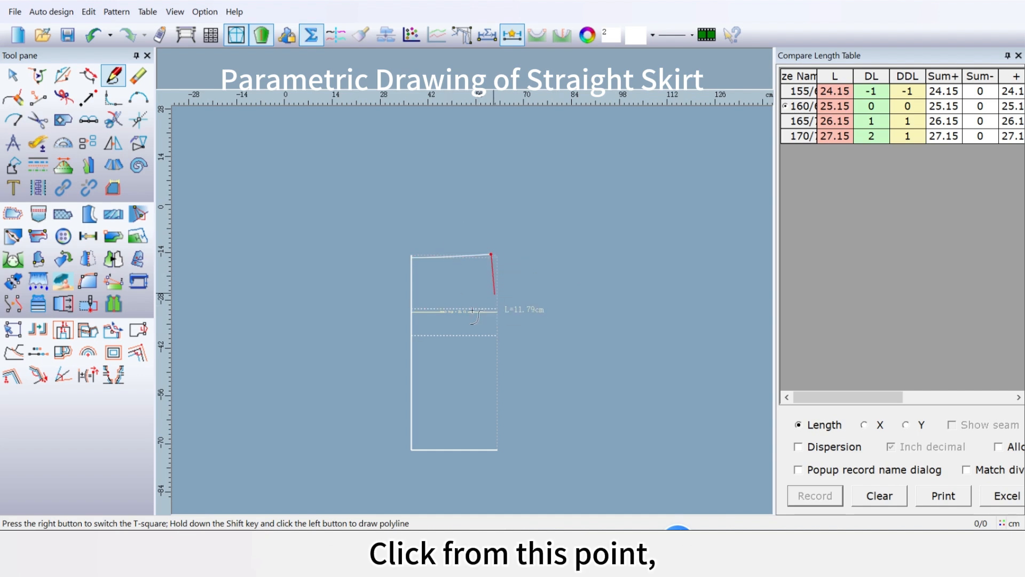
pyautogui.scroll(2, 490, 291)
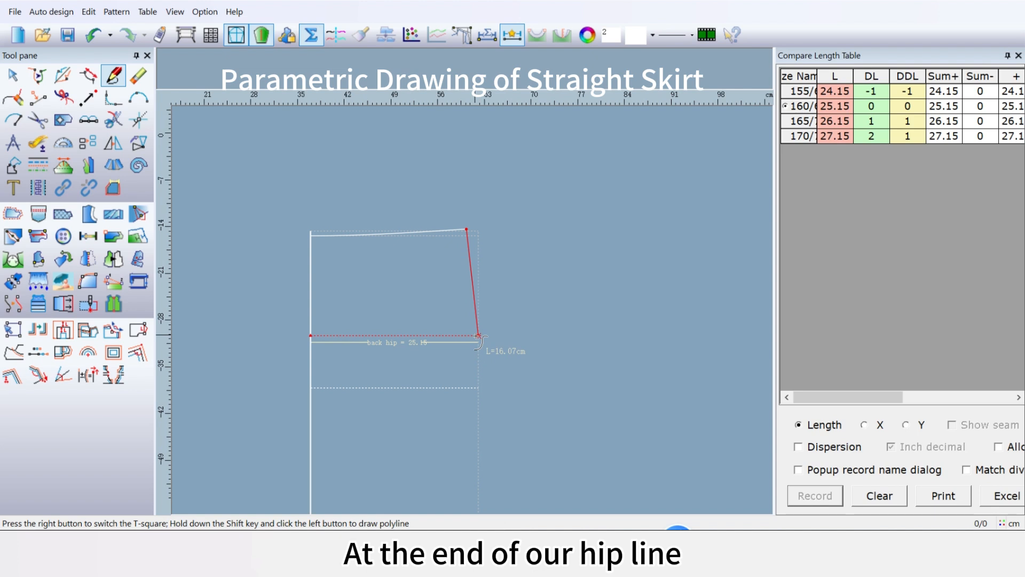
pyautogui.click(478, 336)
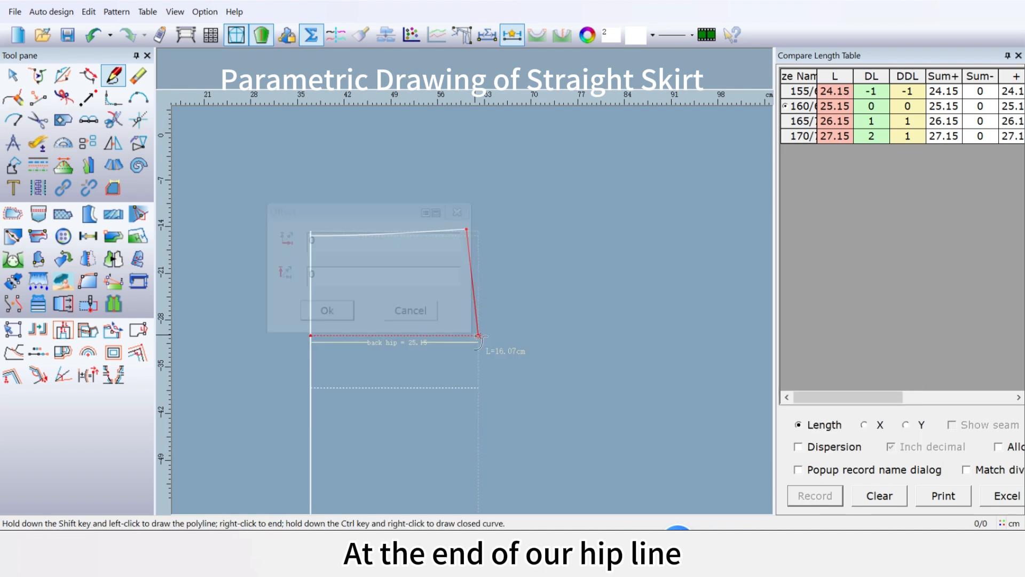
pyautogui.press('Return')
# Step: Finish the side seam on the hemline with its end point offset -1 cm horizontally from the hemline's right end
pyautogui.scroll(-3, 418, 465)
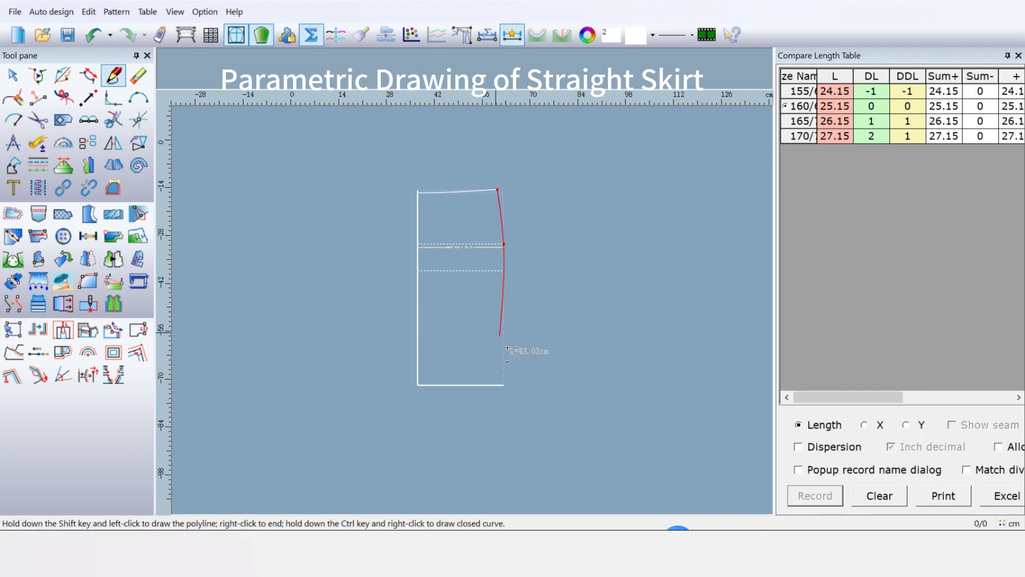
pyautogui.scroll(4, 491, 337)
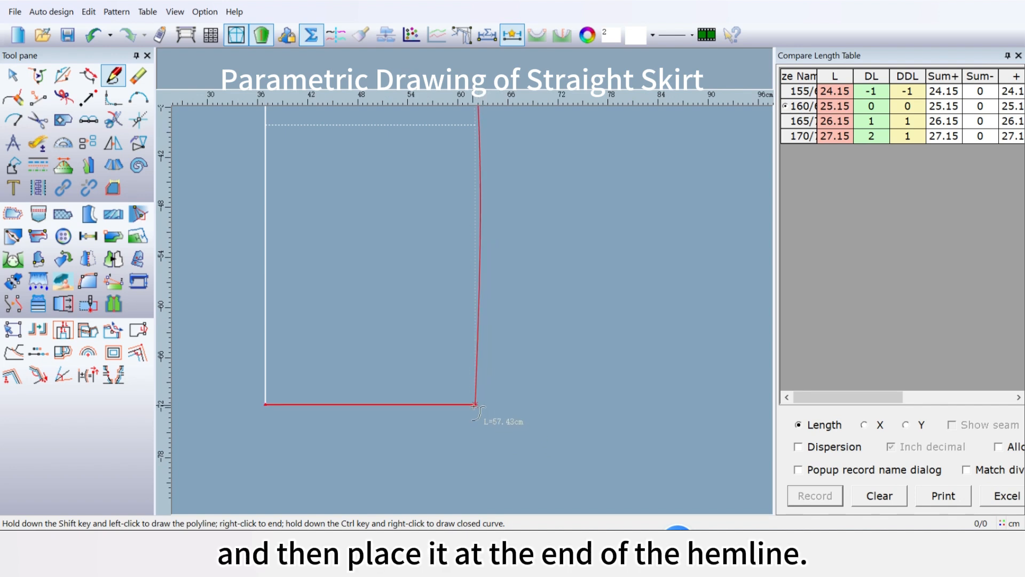
pyautogui.click(475, 406)
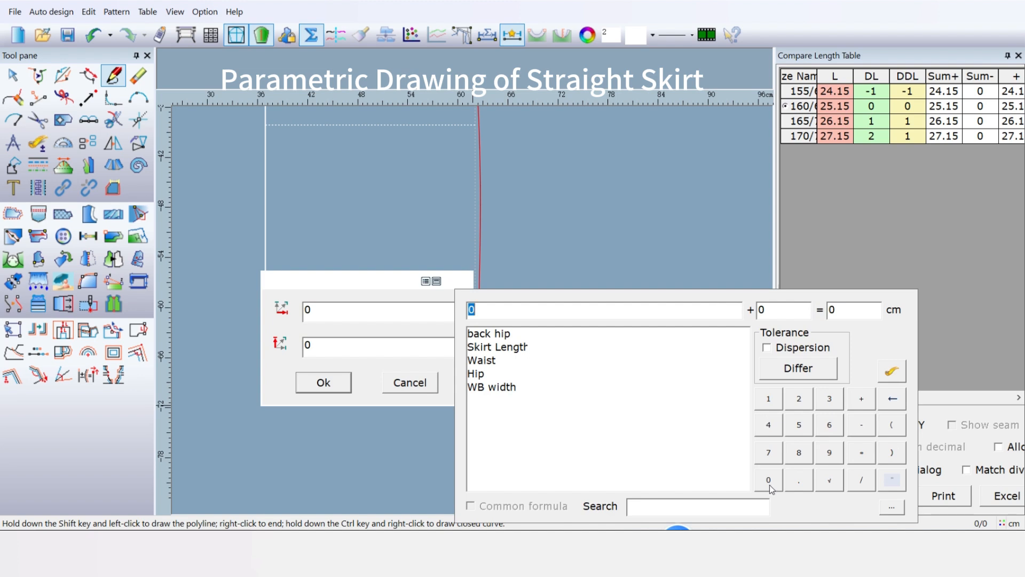
pyautogui.click(859, 424)
pyautogui.click(778, 405)
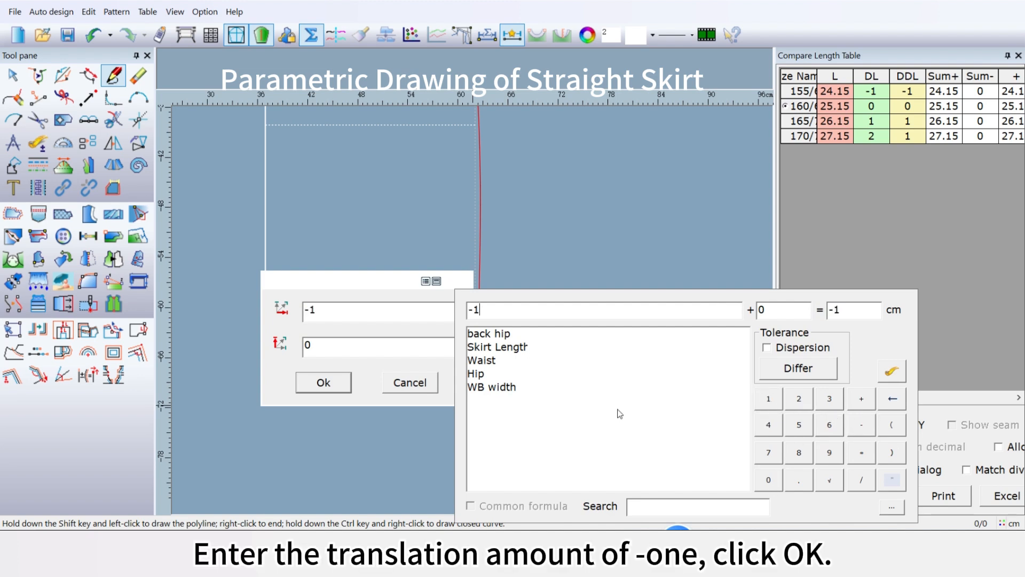
pyautogui.click(323, 382)
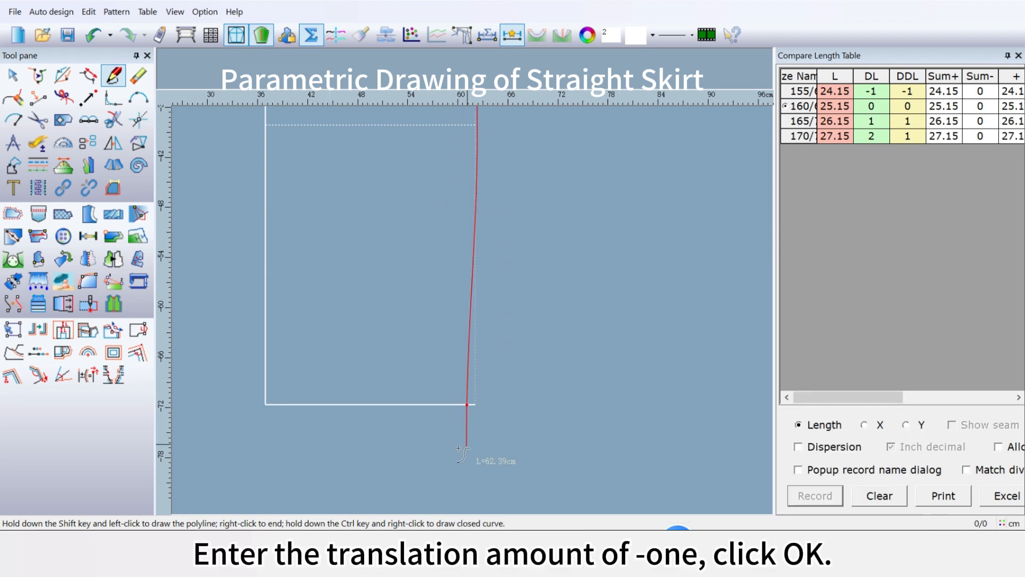
pyautogui.rightClick(456, 489)
pyautogui.scroll(-4, 479, 310)
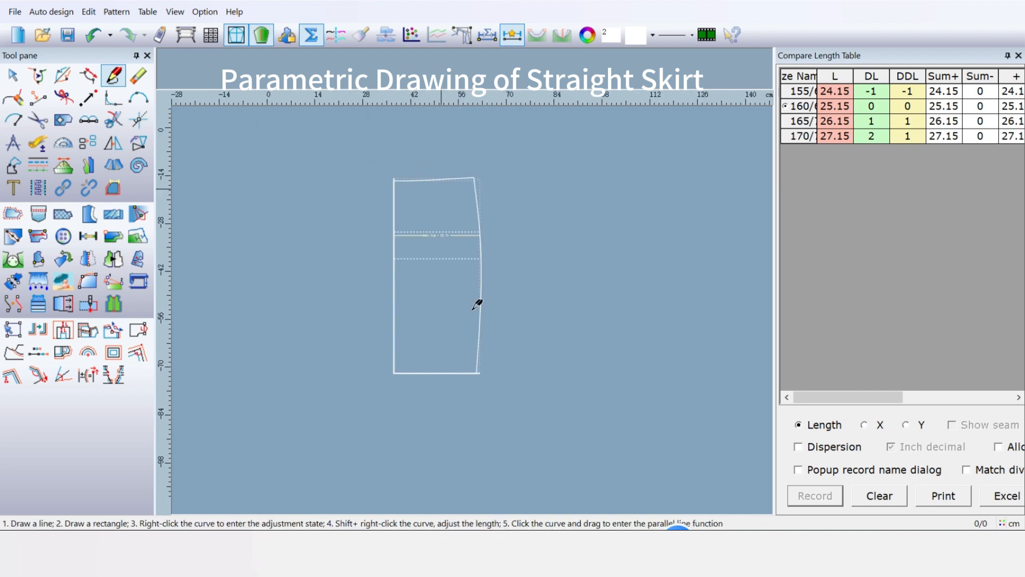
# Step: Divide the waist curve into 3 and draw an 11 cm dart line at 90° downward from its first division point
pyautogui.scroll(4, 479, 302)
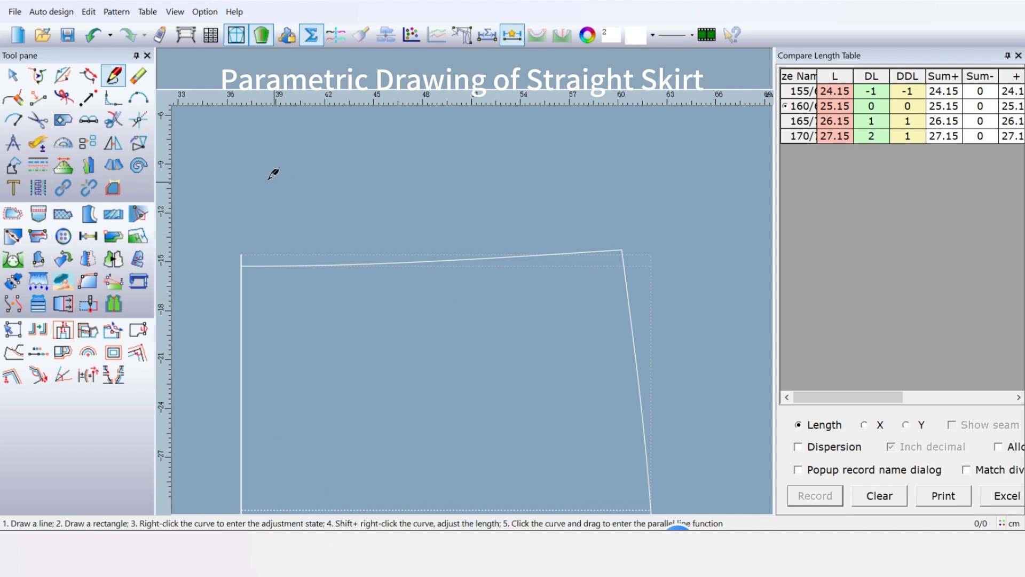
pyautogui.click(131, 124)
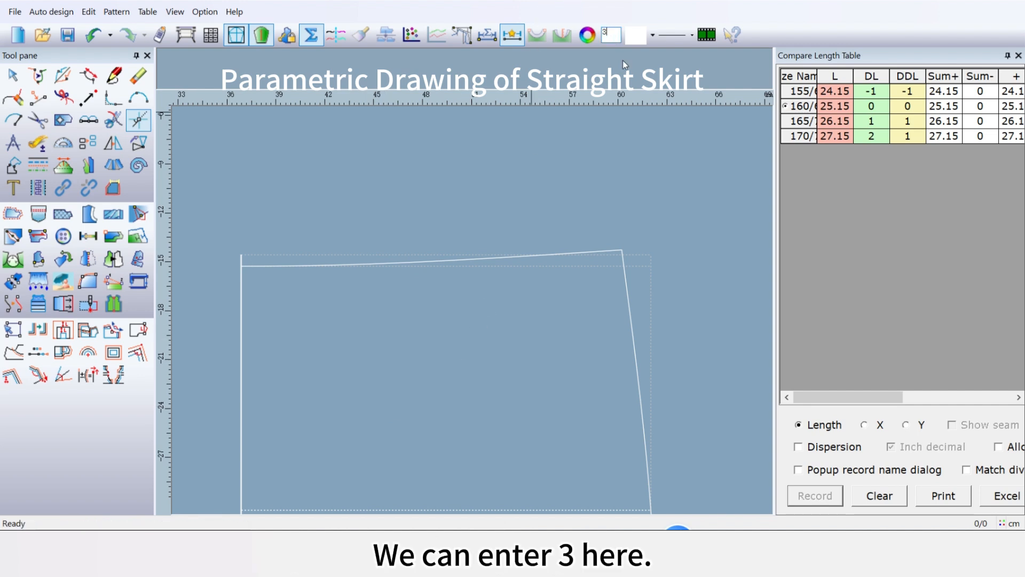
pyautogui.click(326, 265)
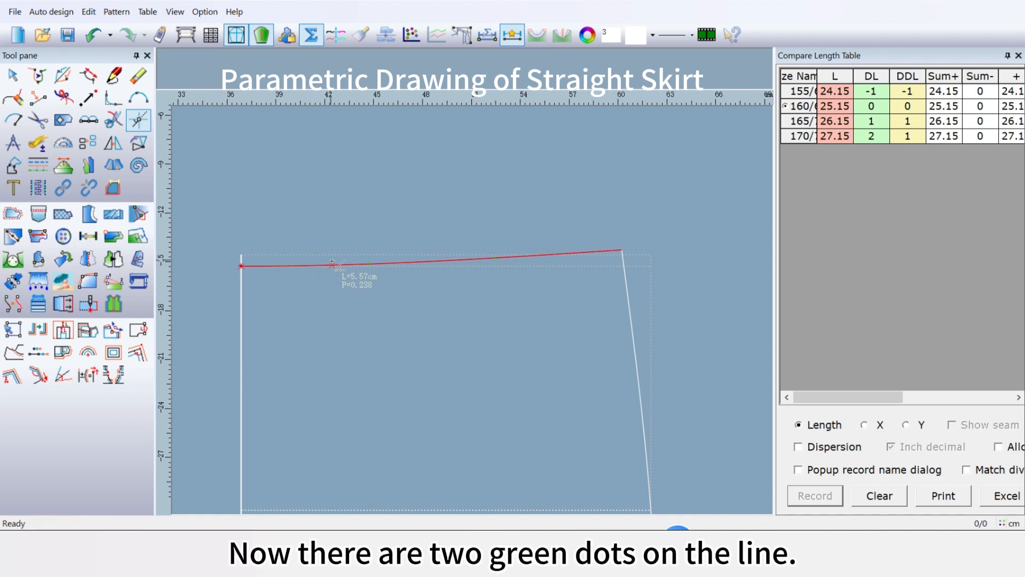
pyautogui.click(368, 263)
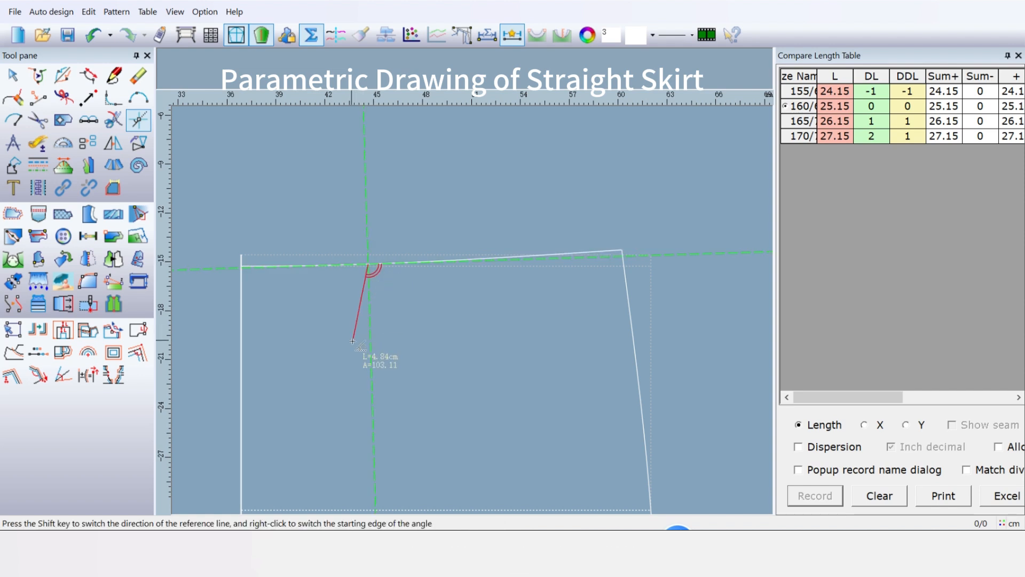
pyautogui.click(374, 406)
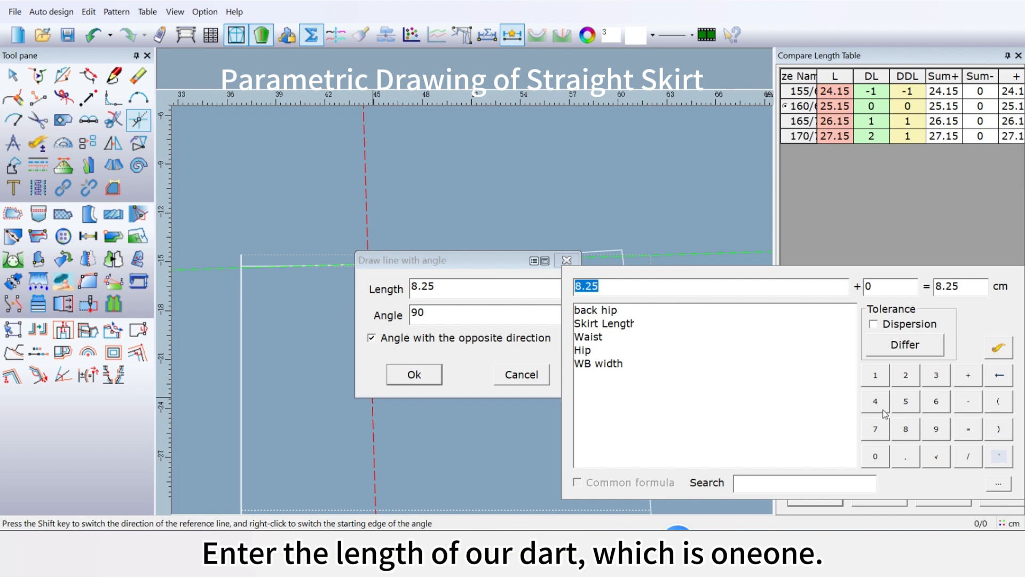
pyautogui.click(878, 378)
pyautogui.click(878, 378)
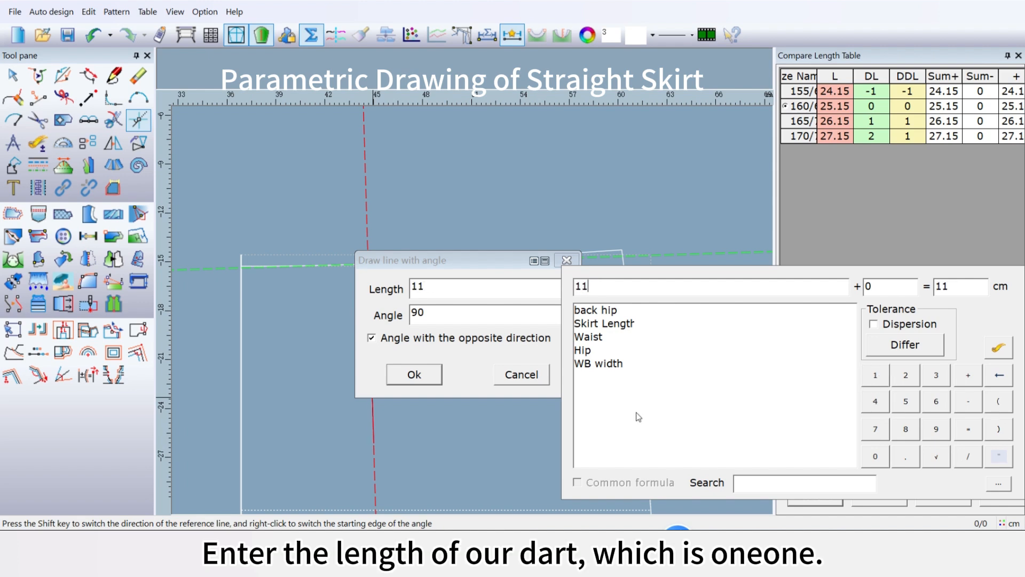
pyautogui.click(406, 377)
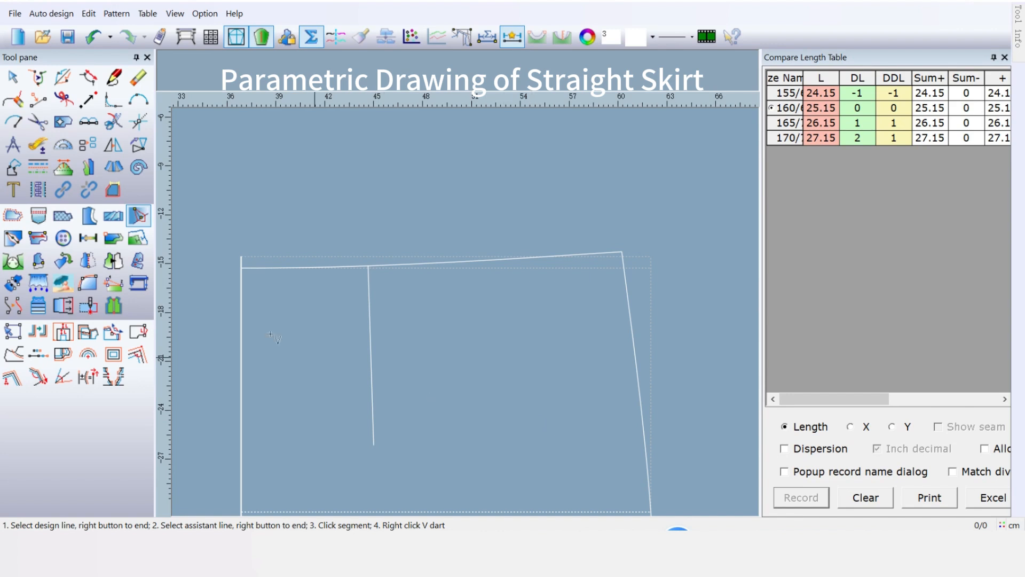
# Step: Start a V dart on the waist curve along the 11 cm dart line, with back hip as the first term of its width
pyautogui.click(144, 227)
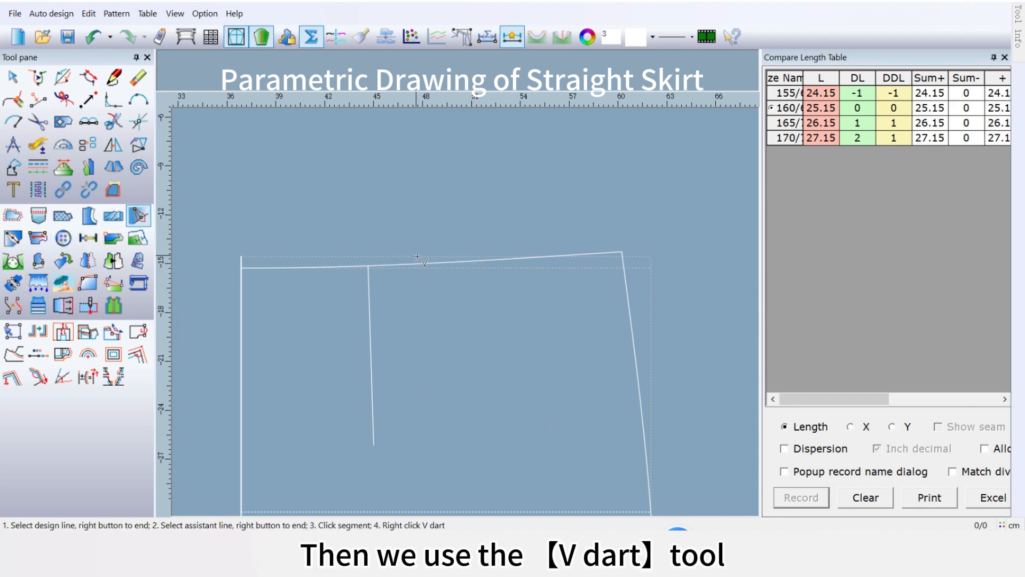
pyautogui.click(347, 264)
pyautogui.rightClick(398, 355)
pyautogui.click(374, 334)
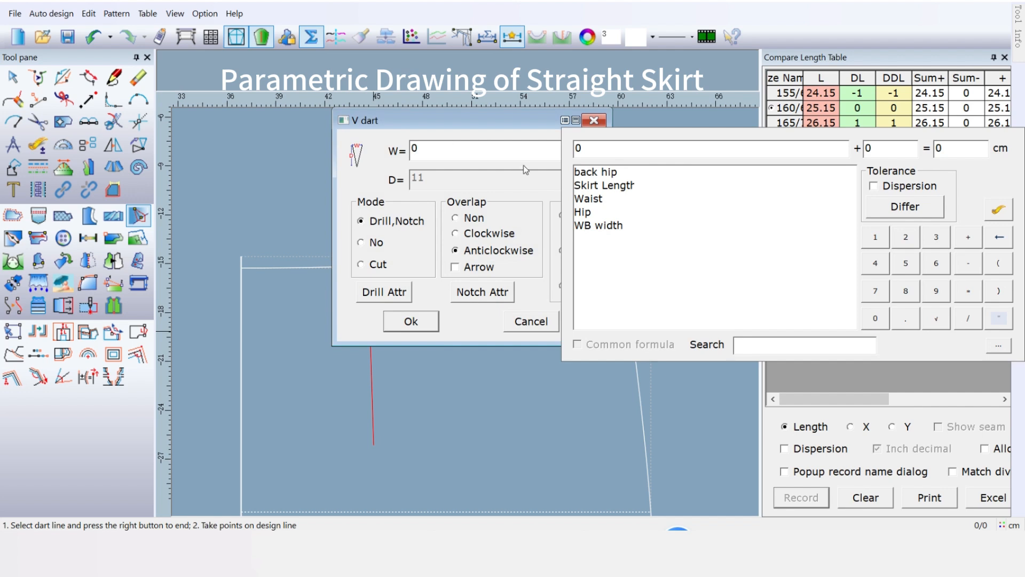
pyautogui.doubleClick(609, 172)
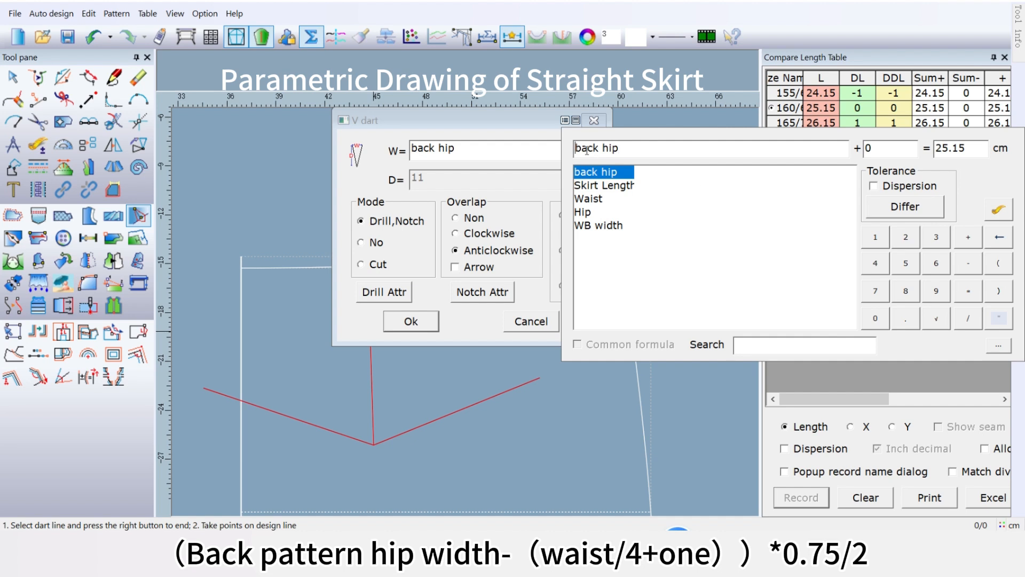
# Step: Extend the first dart's width formula to (back hip-(Waist/4+1))
pyautogui.click(998, 263)
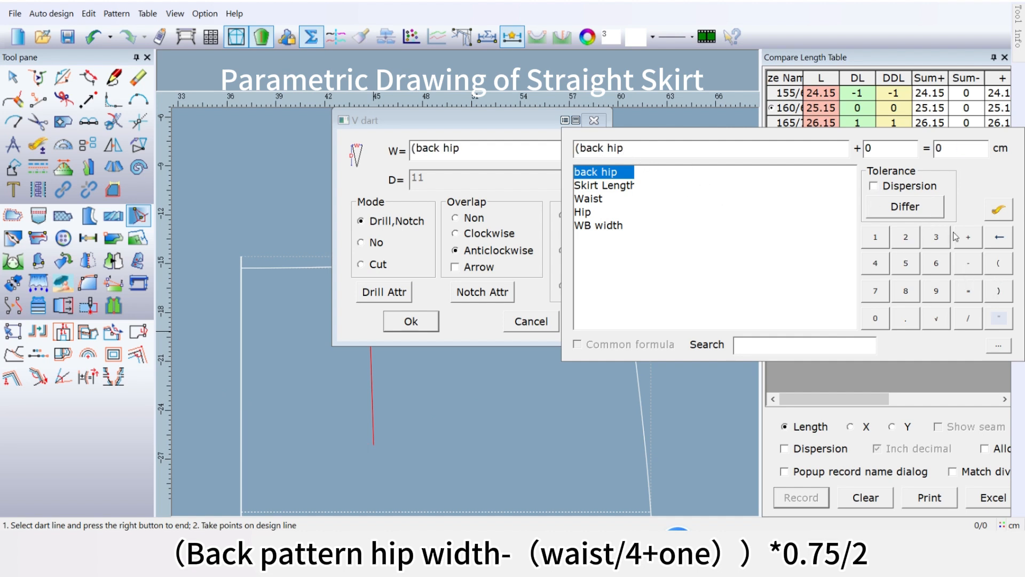
pyautogui.click(968, 263)
pyautogui.click(998, 262)
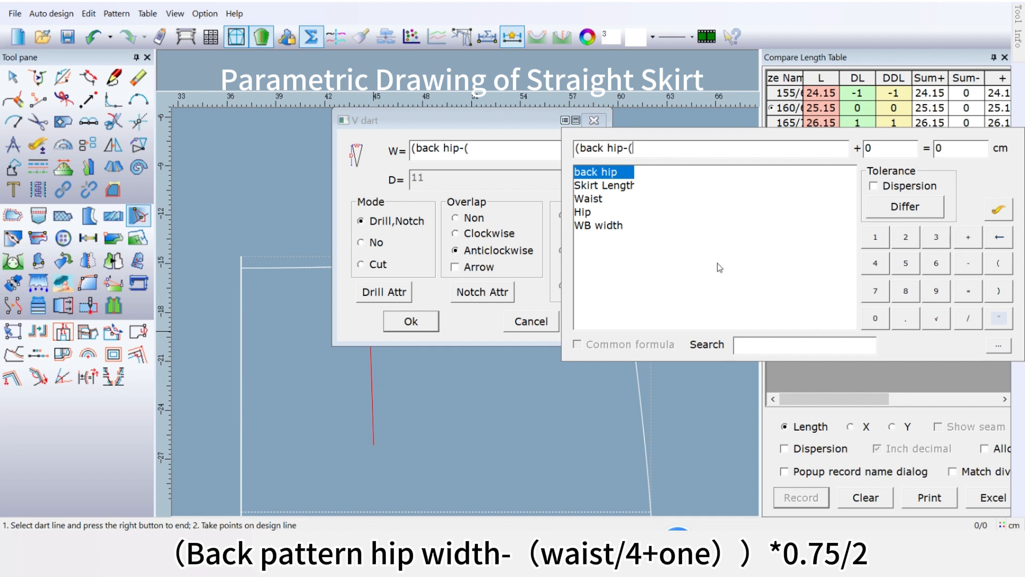
pyautogui.doubleClick(586, 198)
pyautogui.click(968, 318)
pyautogui.click(876, 263)
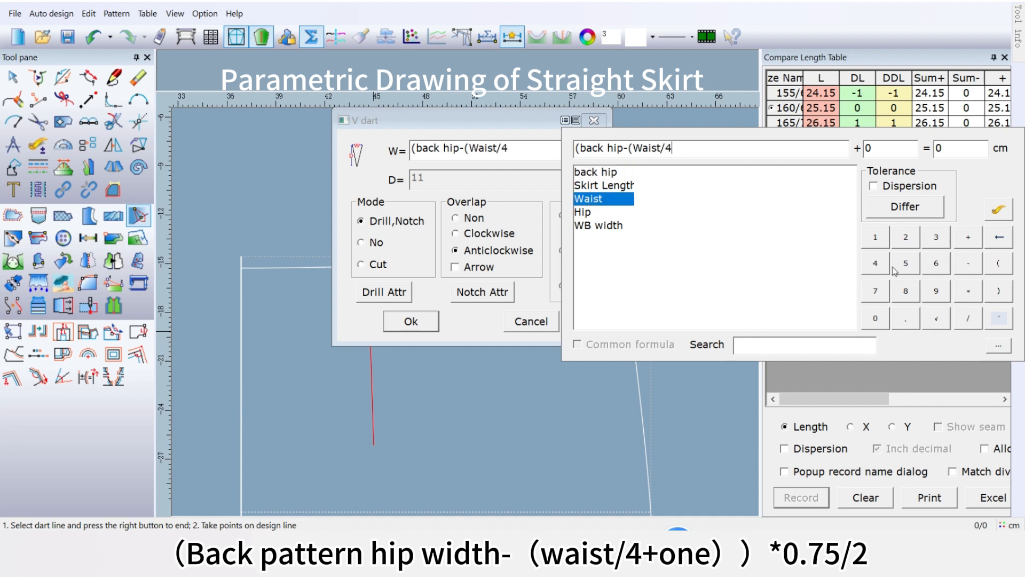
pyautogui.click(968, 236)
pyautogui.click(875, 237)
pyautogui.click(998, 290)
pyautogui.click(998, 291)
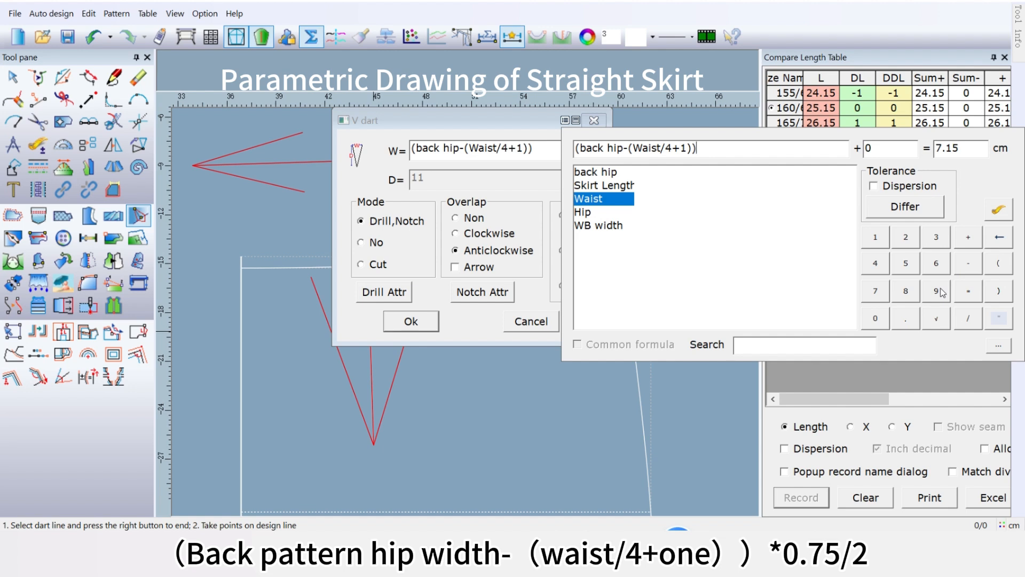
# Step: Complete the first dart's width formula as (back hip-(Waist/4+1))*0.75/2 and create the dart with anticlockwise overlap and drill and notch marks
pyautogui.click(968, 293)
pyautogui.click(877, 318)
pyautogui.click(906, 319)
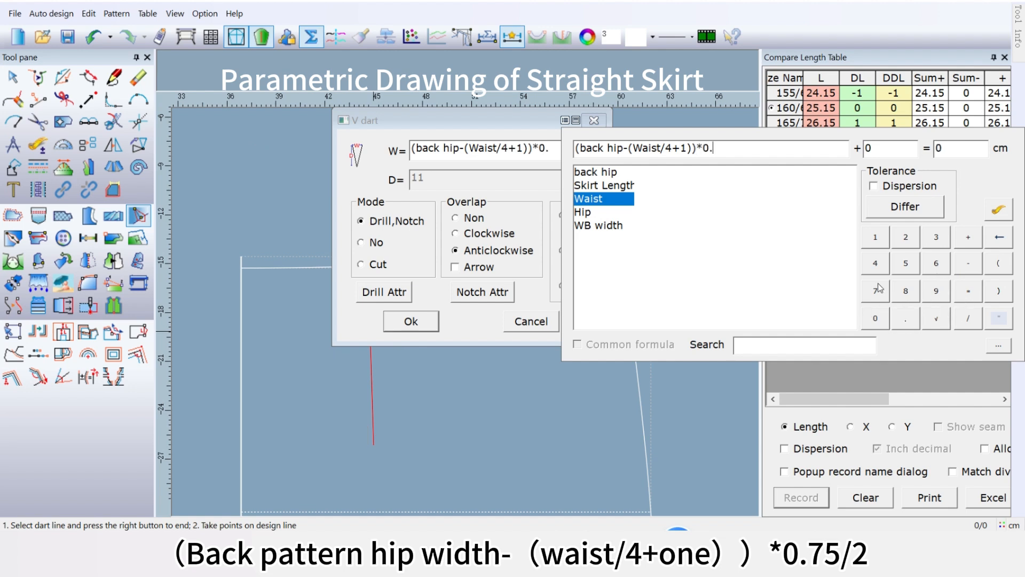
pyautogui.click(878, 289)
pyautogui.click(913, 265)
pyautogui.click(965, 317)
pyautogui.click(909, 244)
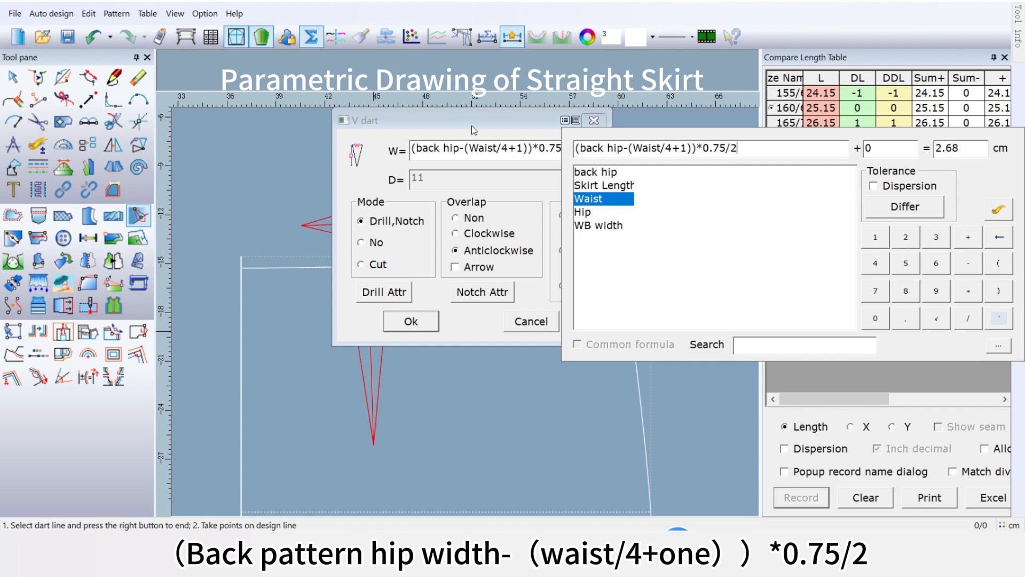
pyautogui.moveTo(472, 126); pyautogui.dragTo(563, 155)
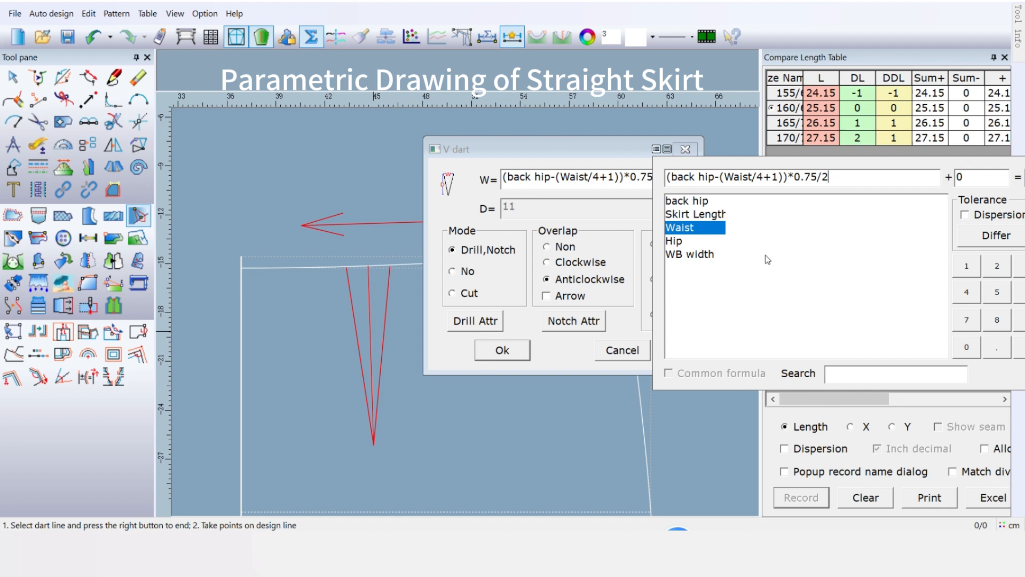
pyautogui.click(503, 351)
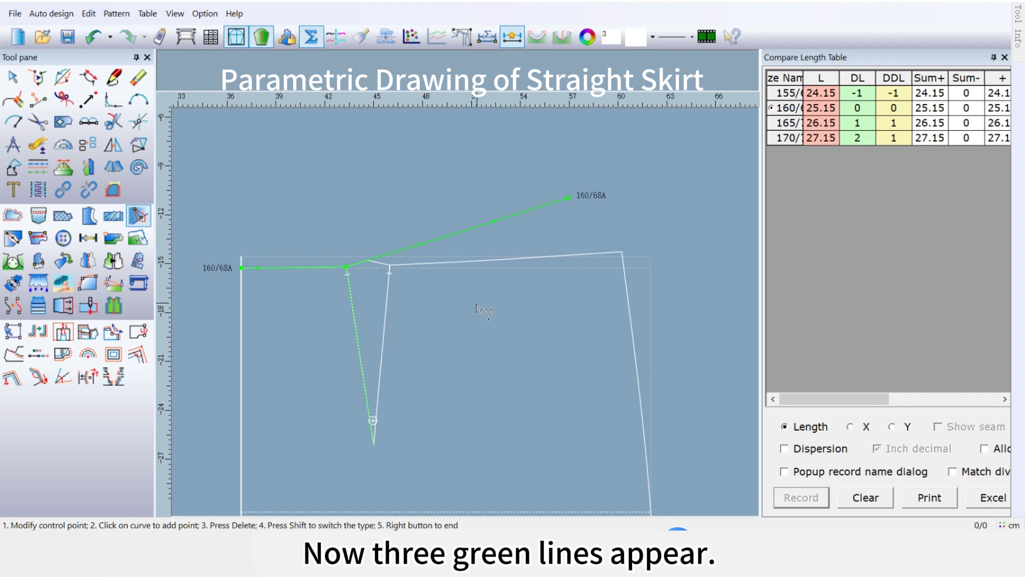
# Step: Smooth the closed waist curve across the first dart by adjusting its two control points beyond the dart, and finish the dart
pyautogui.click(424, 246)
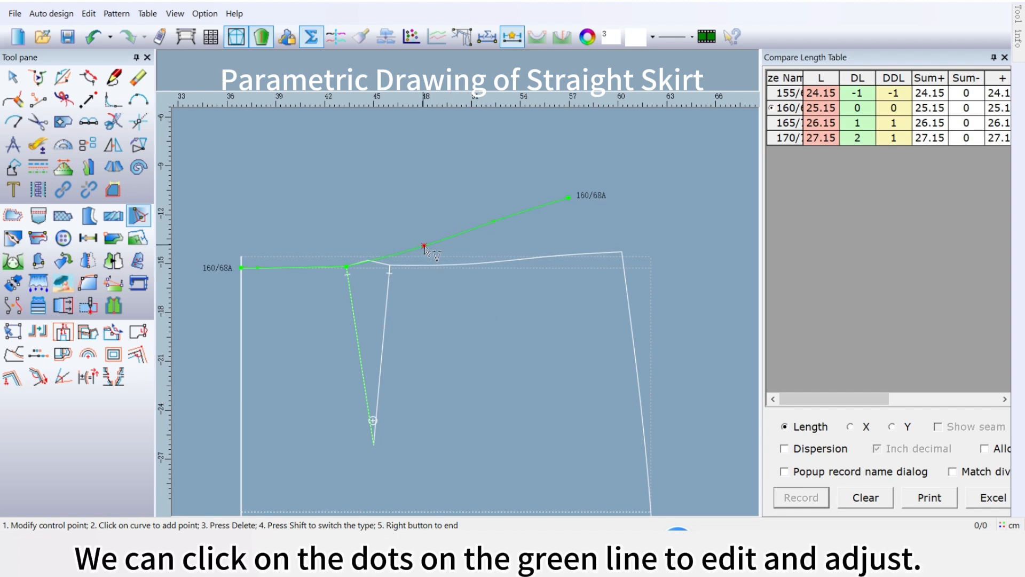
pyautogui.moveTo(425, 247); pyautogui.dragTo(424, 244)
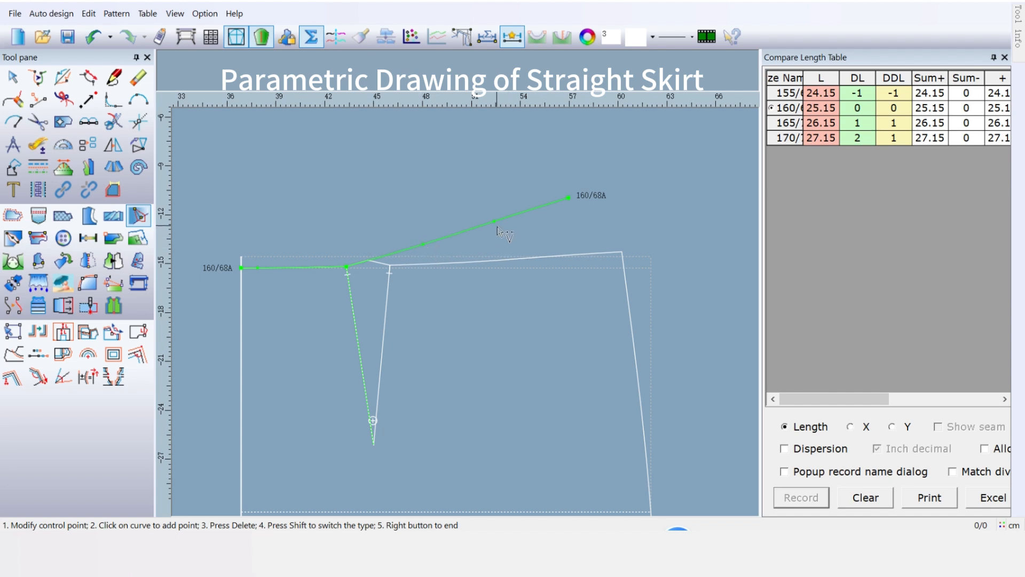
pyautogui.moveTo(494, 221); pyautogui.dragTo(496, 225)
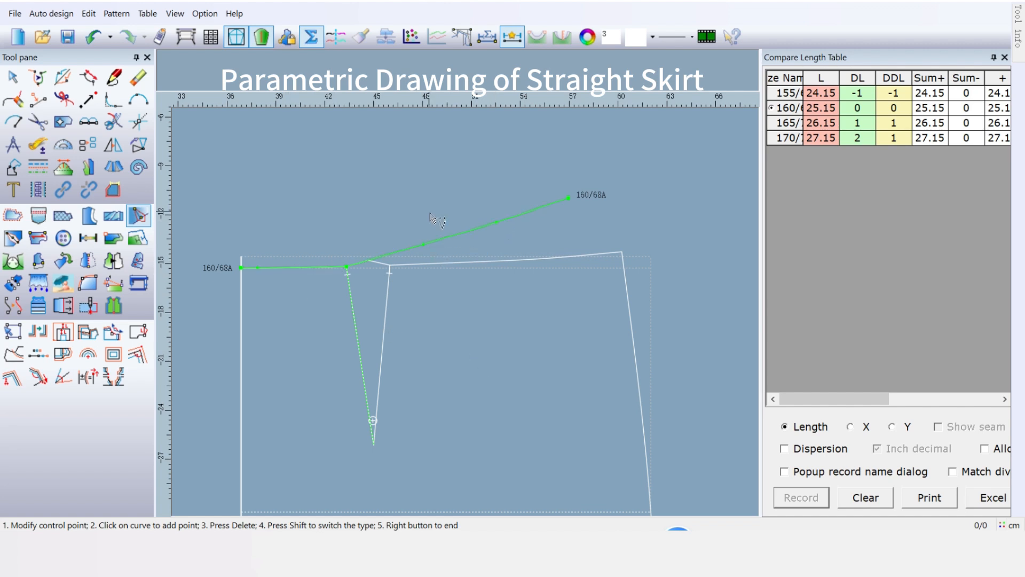
pyautogui.rightClick(396, 193)
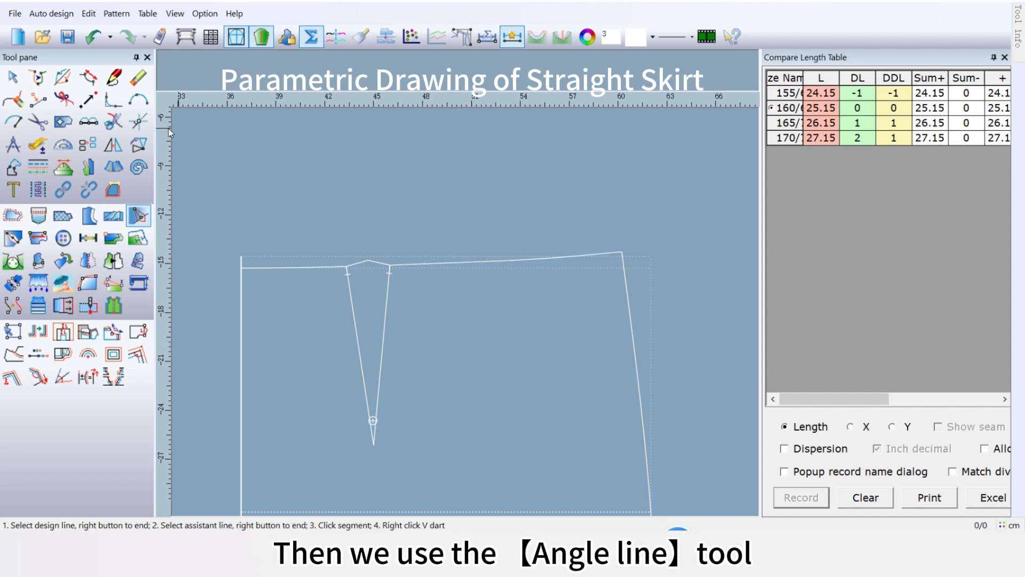
# Step: With the Angle line tool, divide the waist curve between dart and side seam into 2 and draw a 10 cm line at 90° downward from its midpoint
pyautogui.click(139, 121)
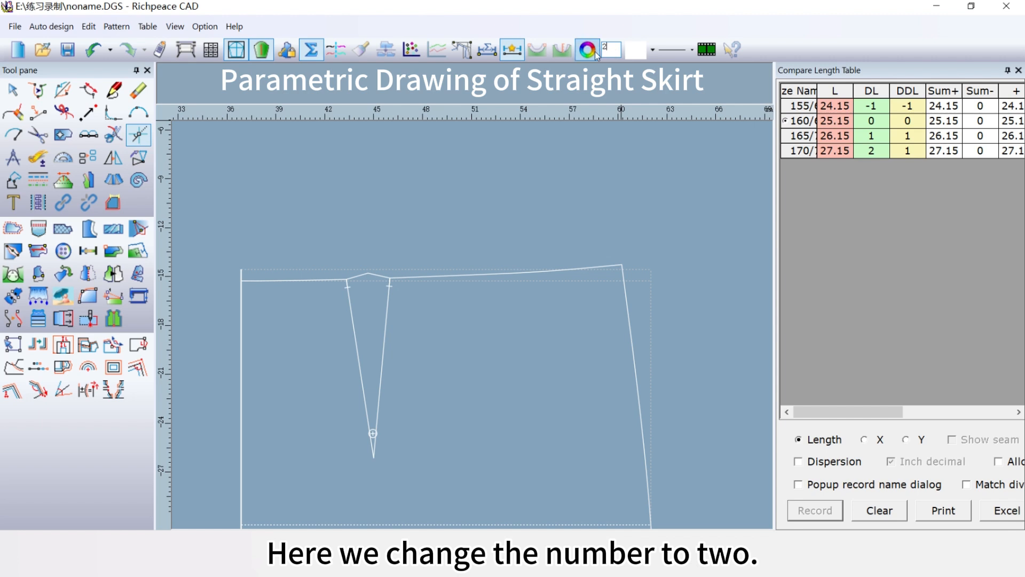
pyautogui.click(534, 273)
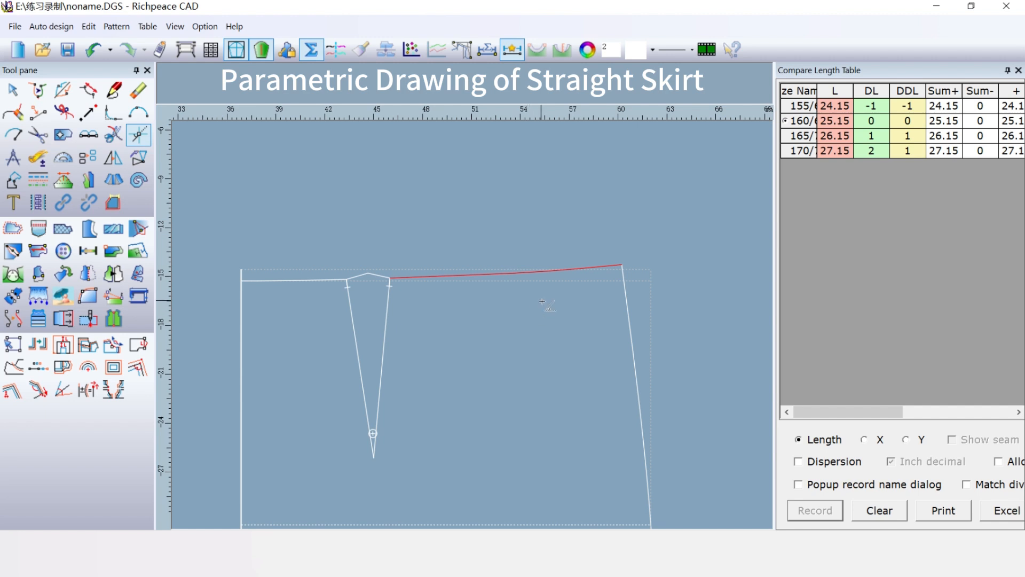
pyautogui.click(506, 273)
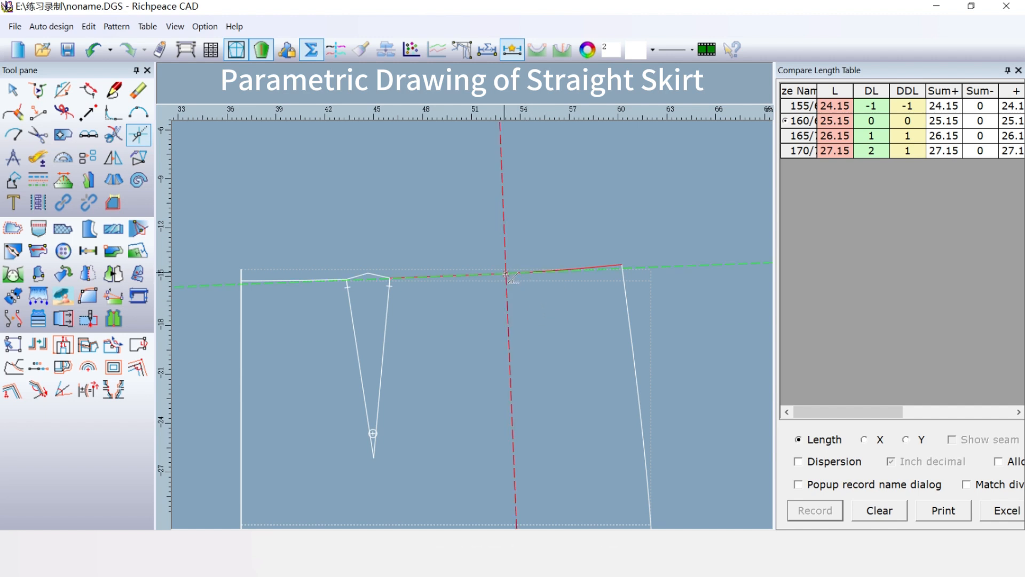
pyautogui.click(515, 447)
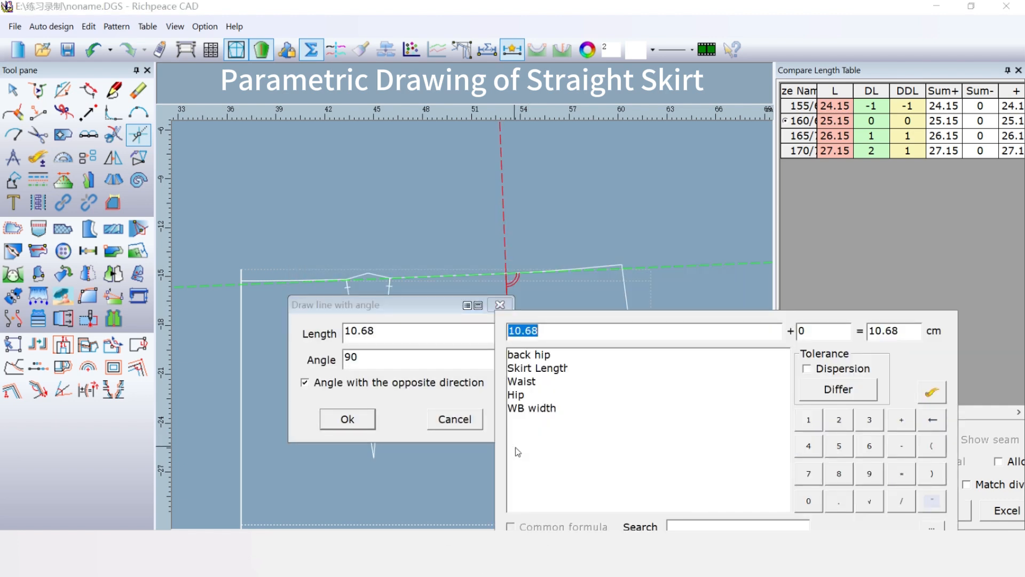
pyautogui.click(808, 420)
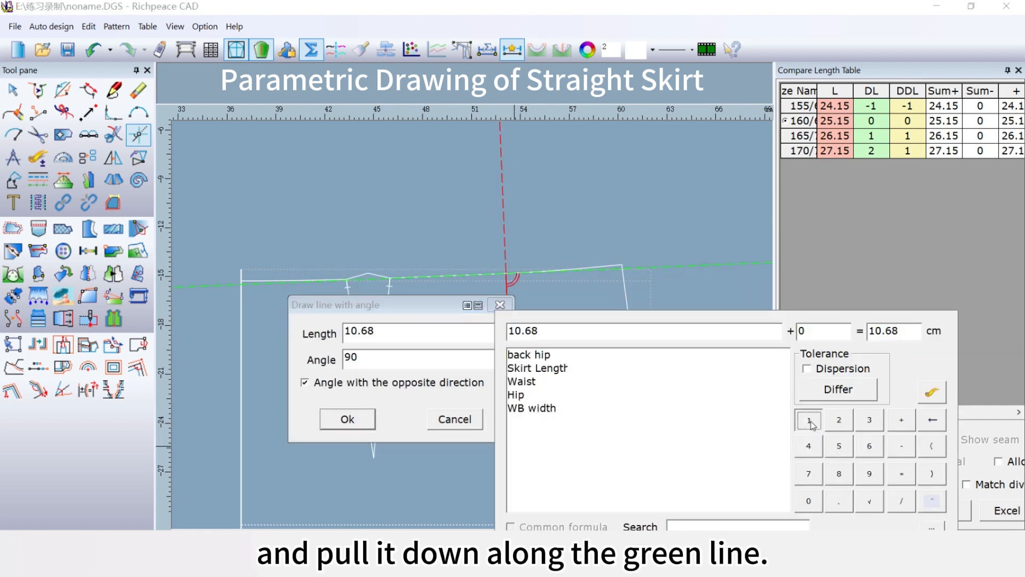
pyautogui.click(807, 500)
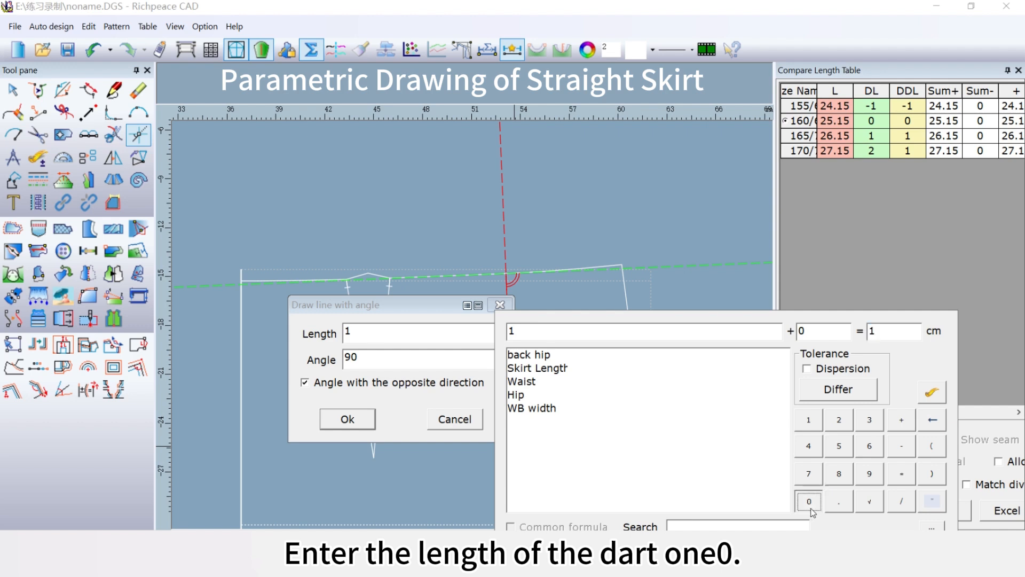
pyautogui.click(340, 420)
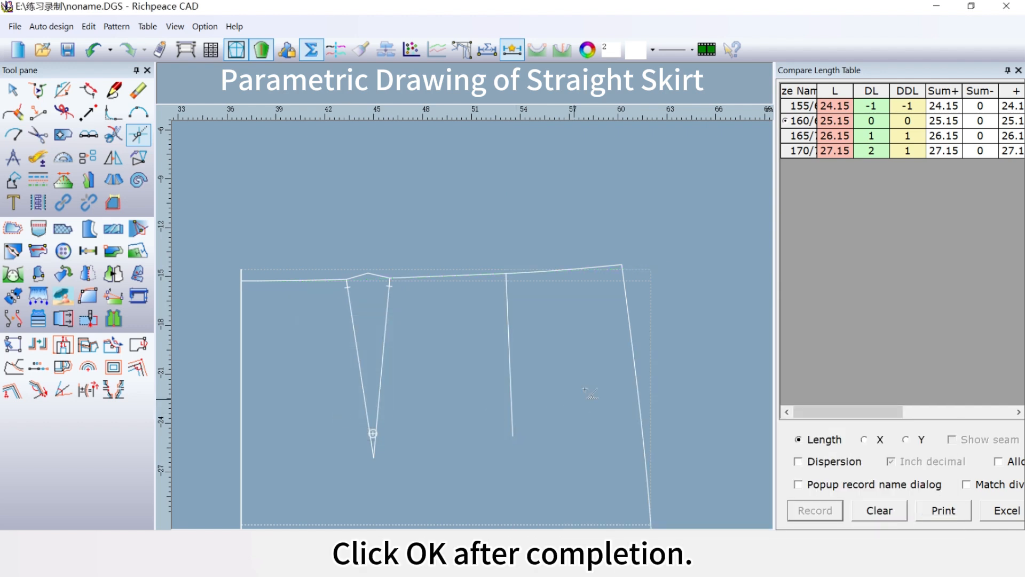
# Step: Start a second V dart on the waist curve along the 10 cm dart line, with back hip as its width's first term
pyautogui.click(138, 228)
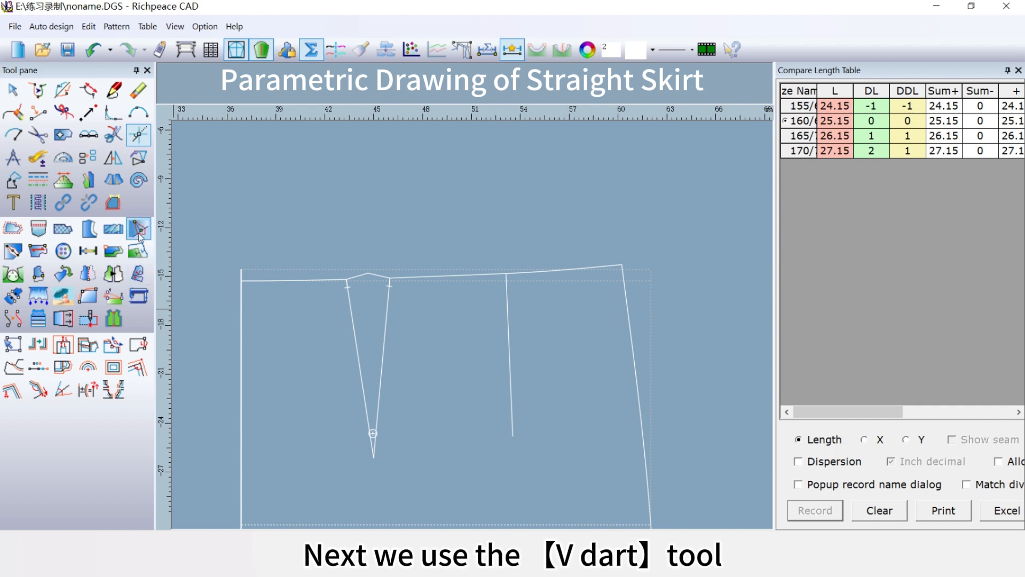
pyautogui.click(534, 272)
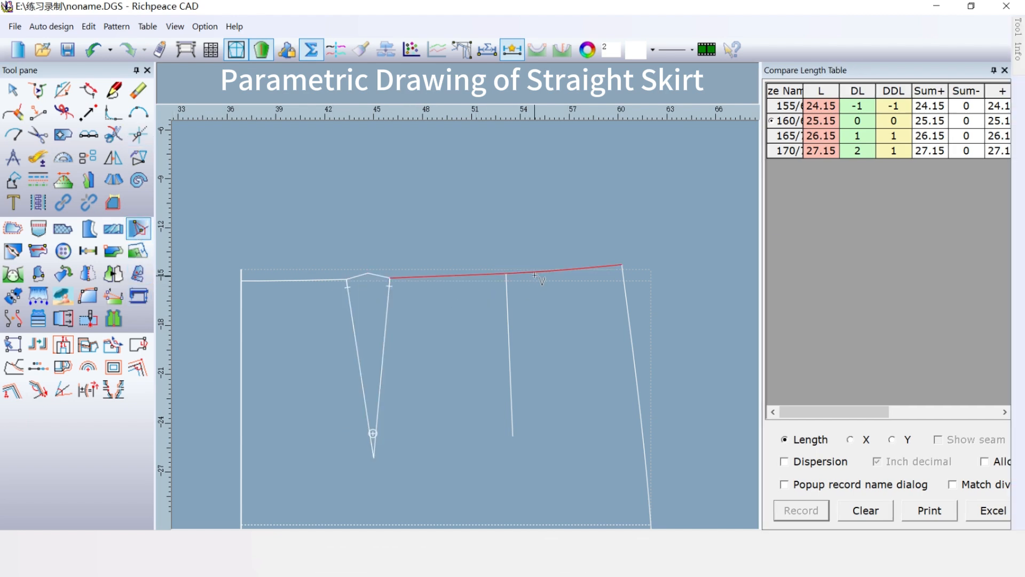
pyautogui.click(512, 355)
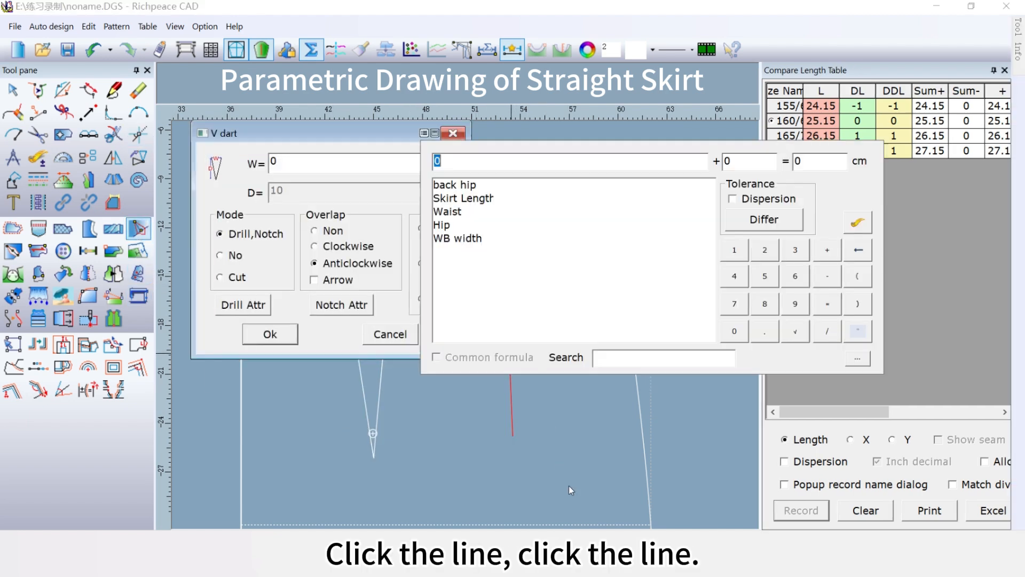
pyautogui.doubleClick(454, 185)
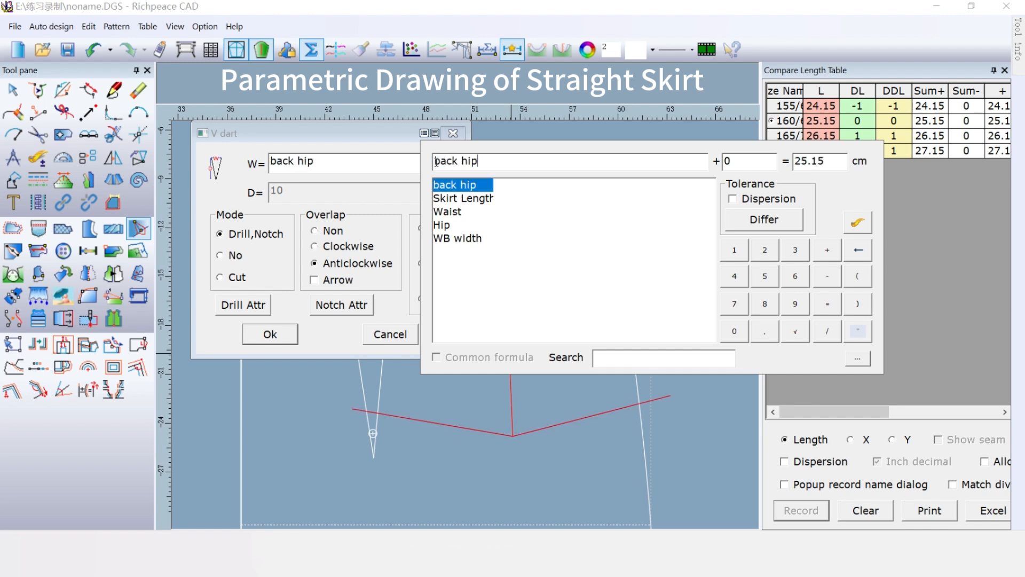
# Step: Extend the second dart's width formula to (back hip-(Waist/4+1))
pyautogui.click(860, 278)
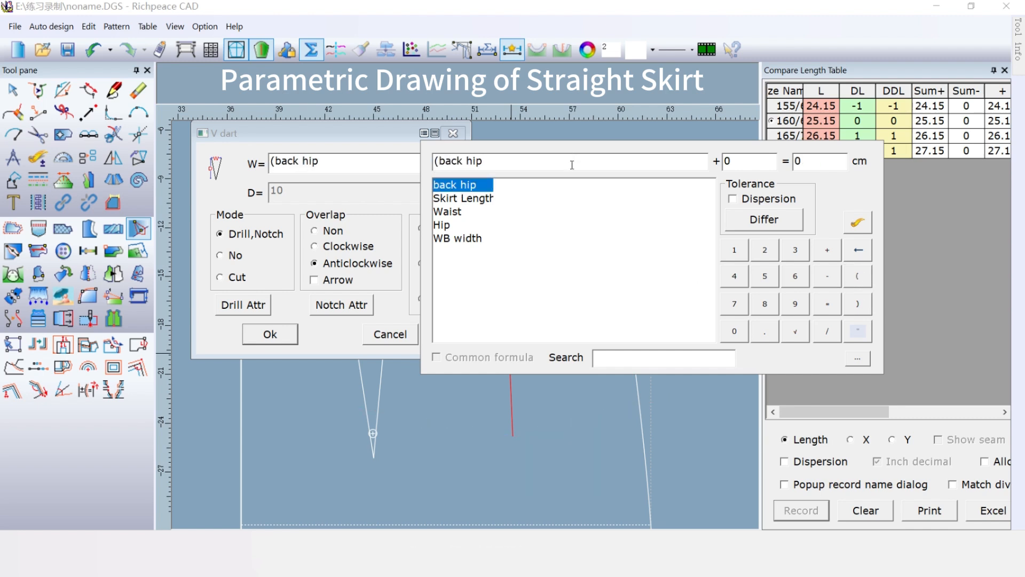
pyautogui.click(827, 276)
pyautogui.click(858, 276)
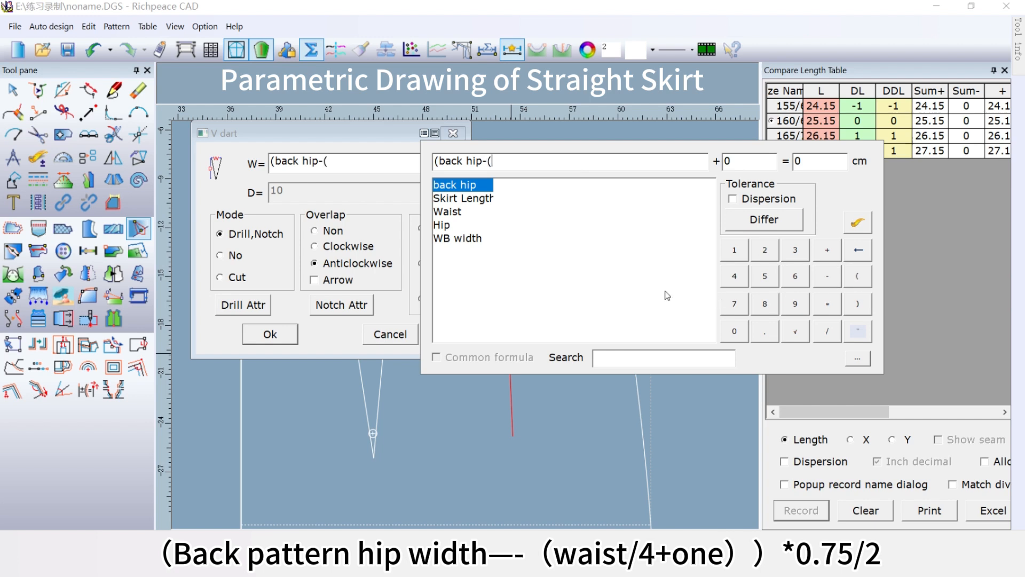
pyautogui.doubleClick(457, 212)
pyautogui.click(827, 331)
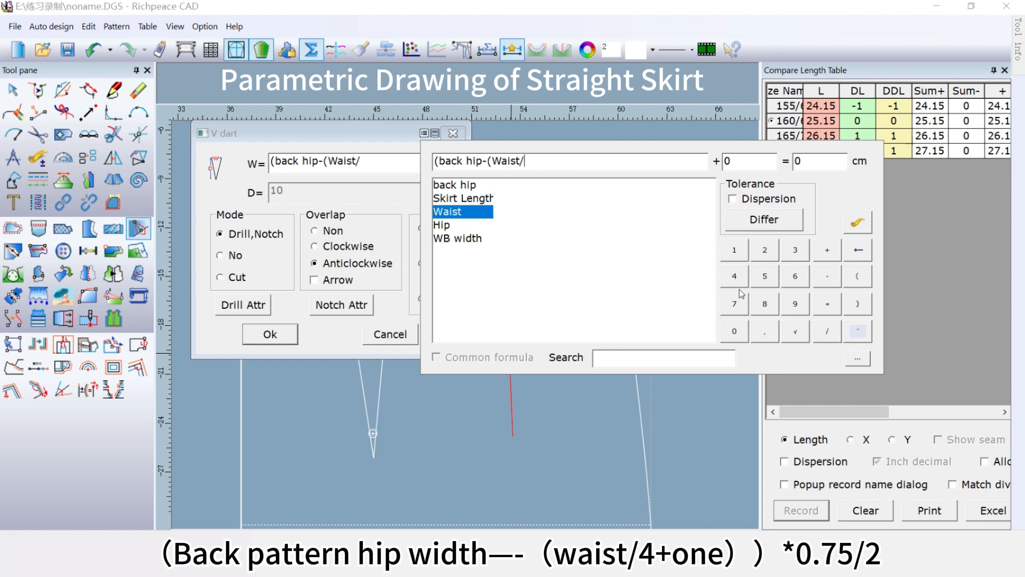
pyautogui.click(735, 276)
pyautogui.click(827, 250)
pyautogui.click(734, 249)
pyautogui.click(858, 304)
pyautogui.click(858, 303)
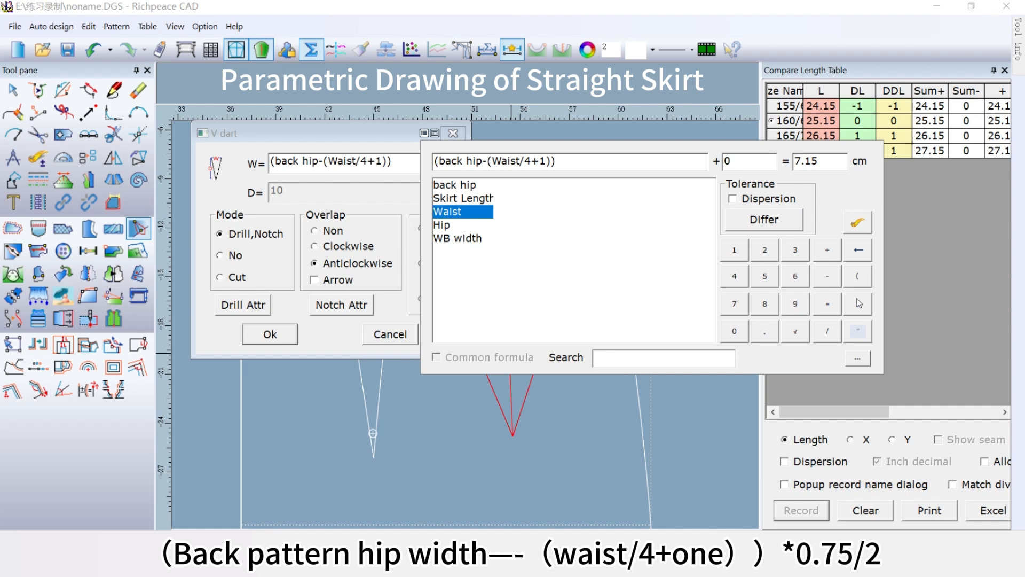
# Step: Complete the second dart's width formula as (back hip-(Waist/4+1))*0.75/2 and create the dart with anticlockwise overlap and drill and notch marks
pyautogui.click(828, 304)
pyautogui.click(739, 331)
pyautogui.click(765, 331)
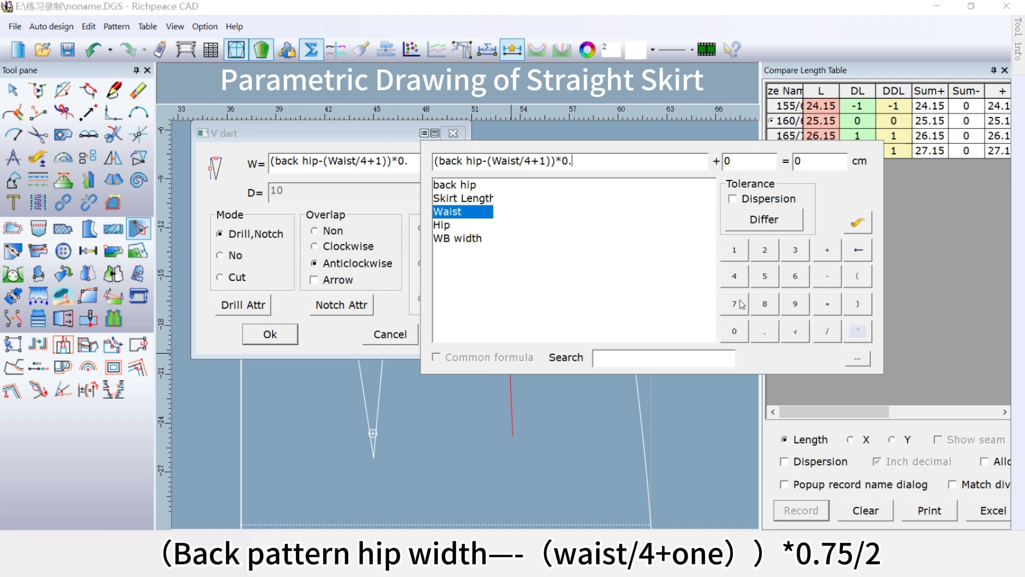
pyautogui.click(740, 303)
pyautogui.click(766, 277)
pyautogui.click(827, 331)
pyautogui.click(765, 249)
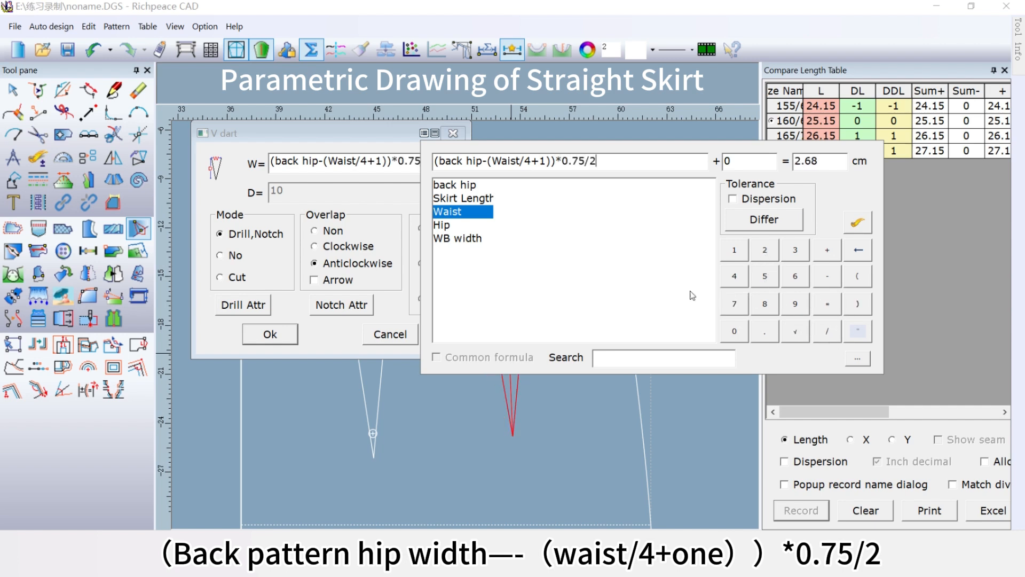
pyautogui.moveTo(507, 152); pyautogui.dragTo(659, 218)
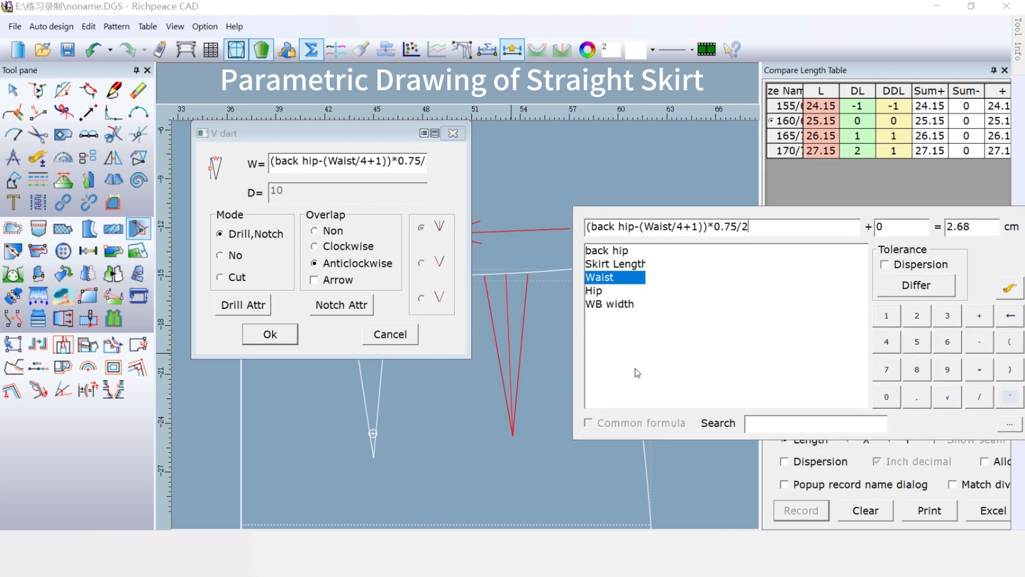
pyautogui.click(270, 334)
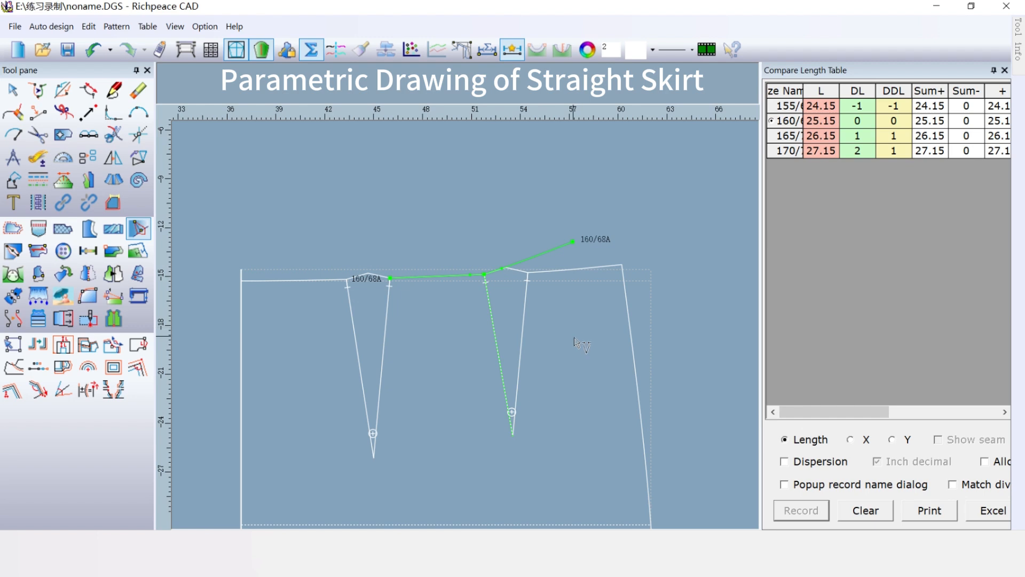
pyautogui.click(396, 324)
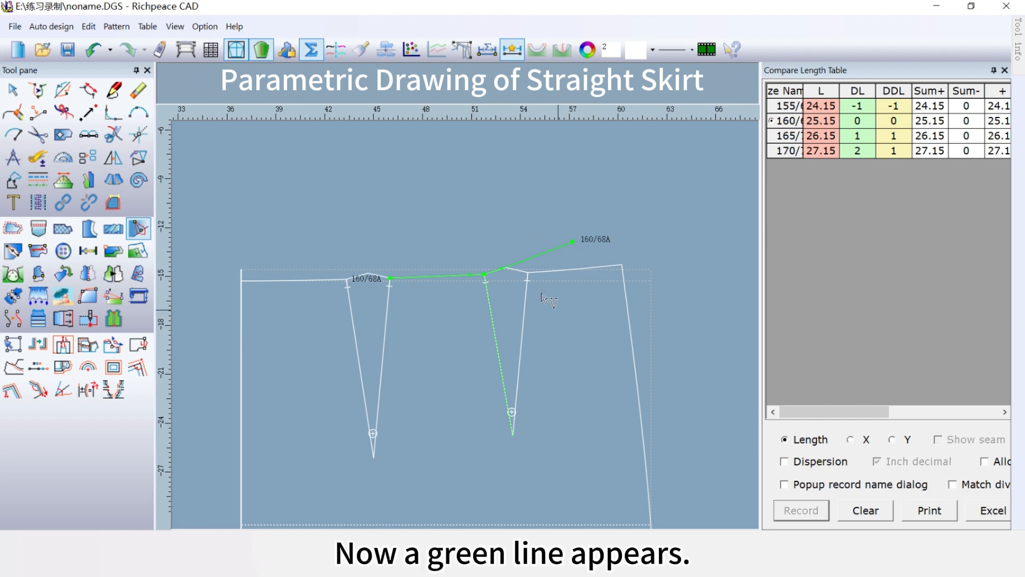
# Step: Adjust the curve point of the waist line between the two darts for a smooth transition and finish the second dart
pyautogui.click(459, 277)
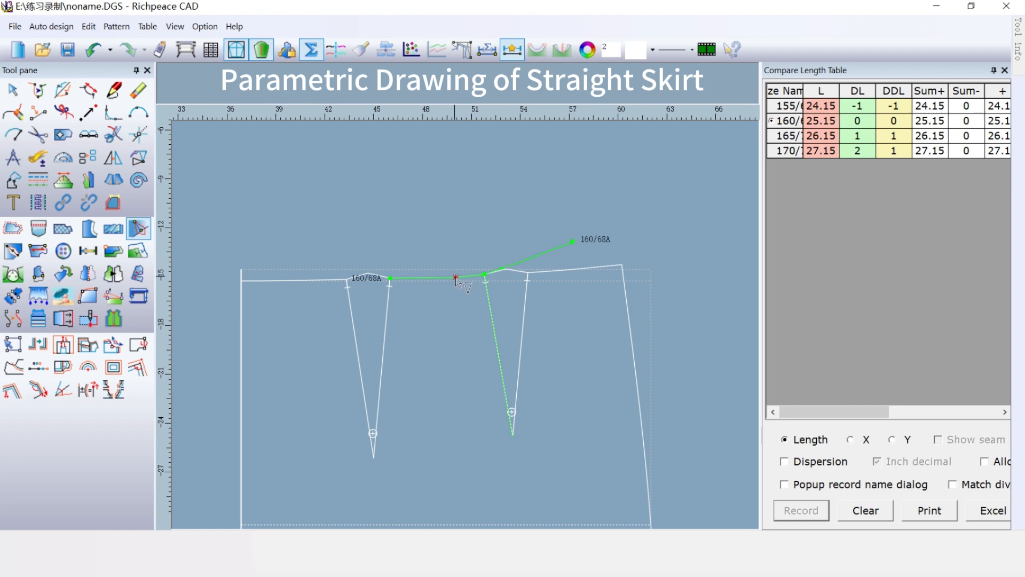
pyautogui.click(455, 278)
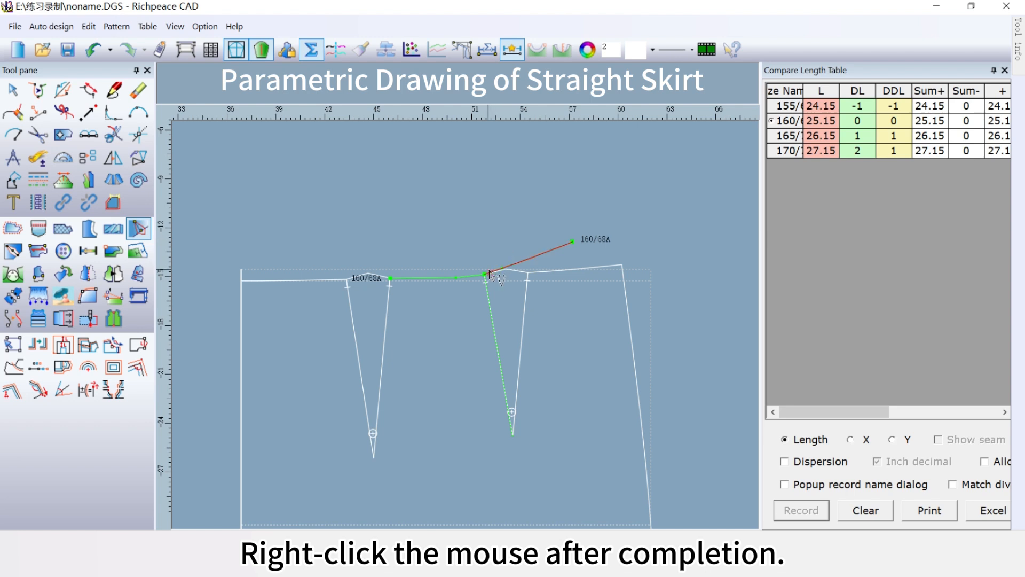
pyautogui.rightClick(517, 245)
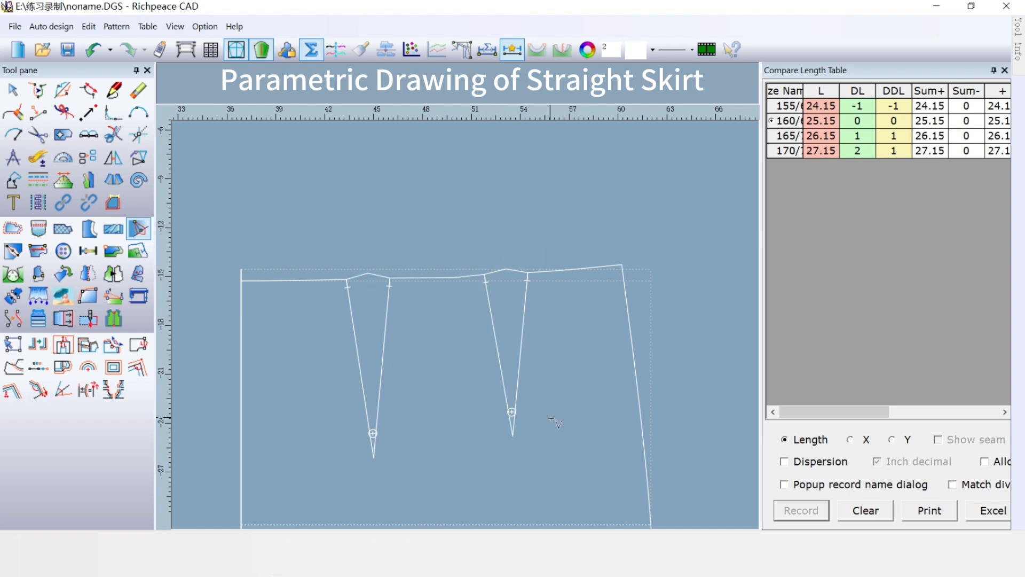
# Step: With the Intelligent pen, trim the back skirt's corners where the waist meets centre back and where the side seam meets the hem
pyautogui.scroll(-2, 465, 326)
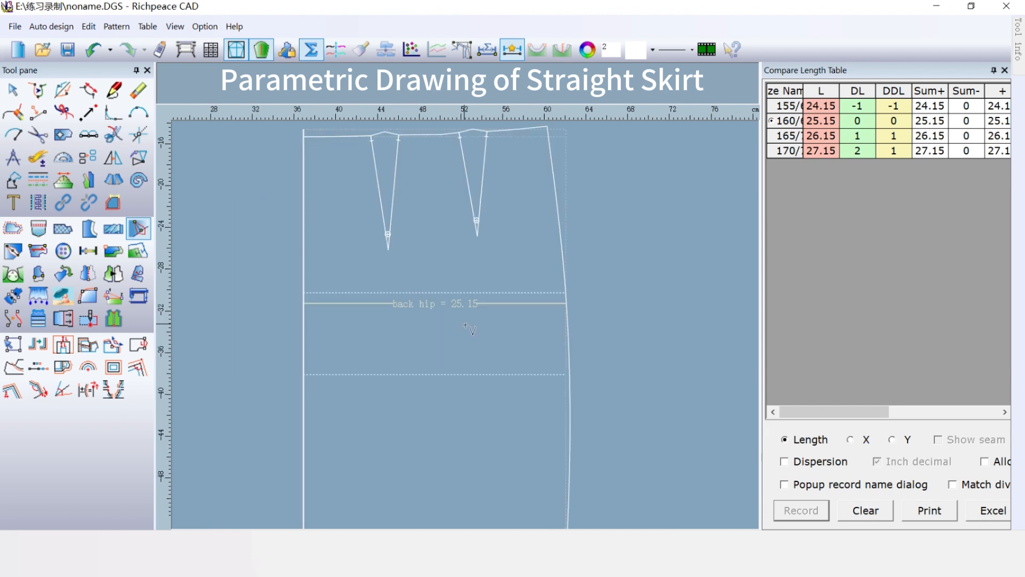
pyautogui.scroll(-3, 465, 327)
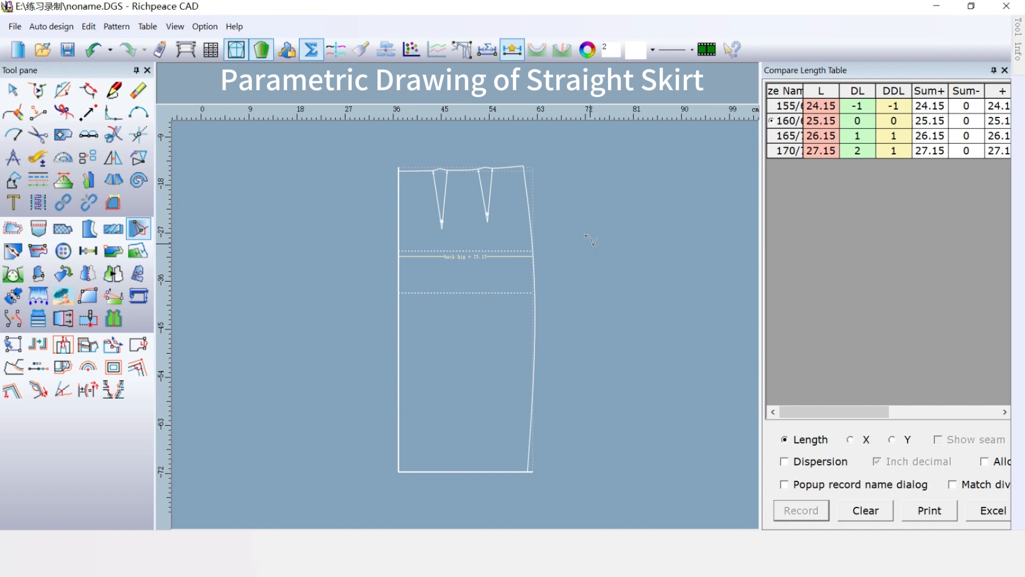
pyautogui.rightClick(593, 215)
pyautogui.click(609, 225)
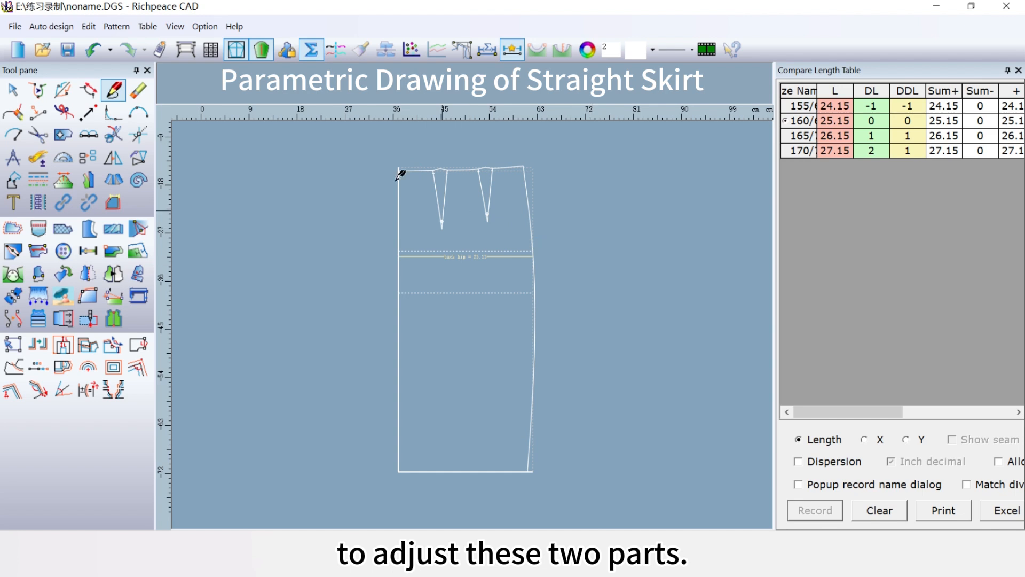
pyautogui.moveTo(383, 138); pyautogui.dragTo(419, 184)
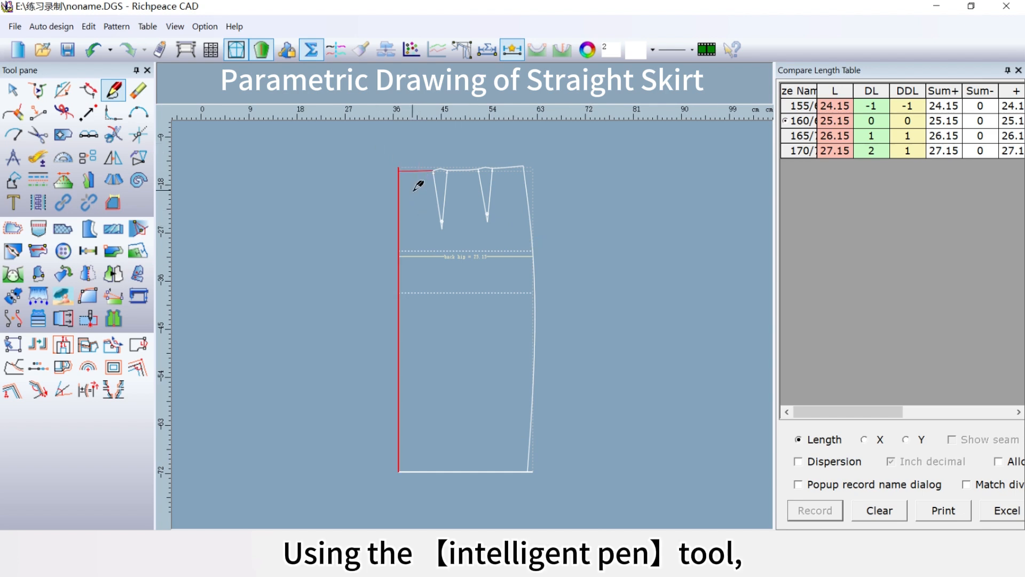
pyautogui.rightClick(418, 185)
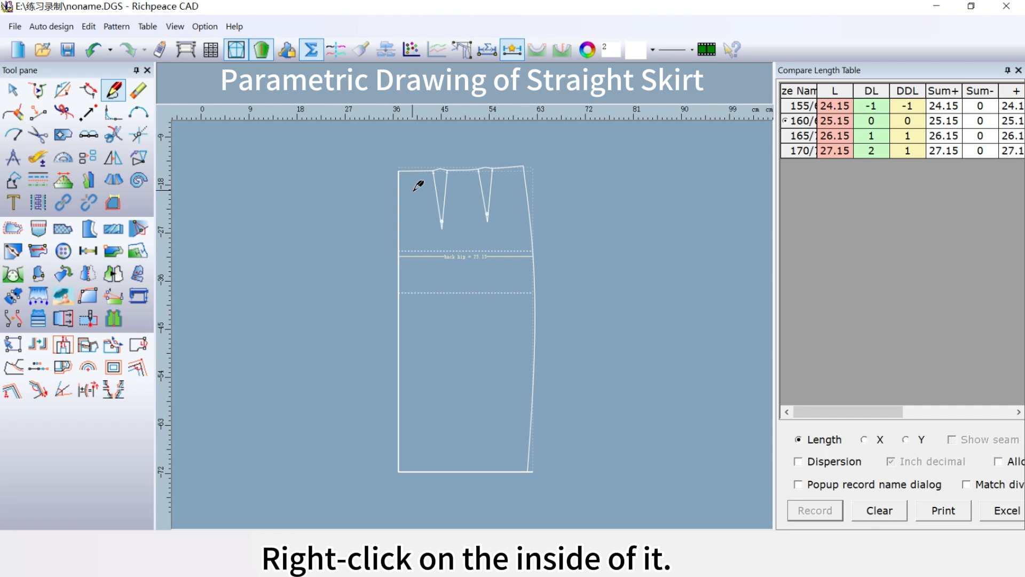
pyautogui.moveTo(607, 499); pyautogui.dragTo(513, 414)
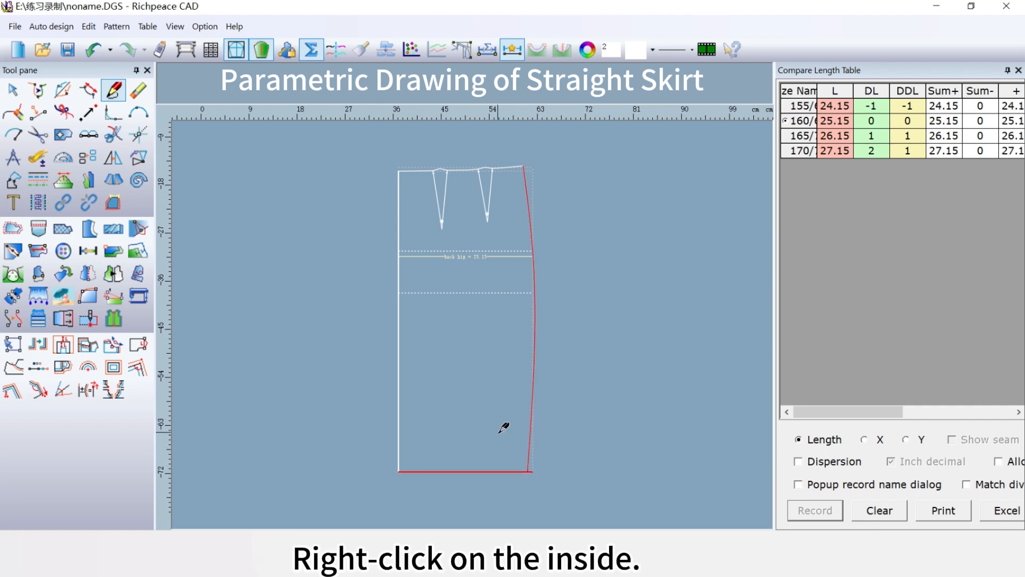
pyautogui.rightClick(503, 427)
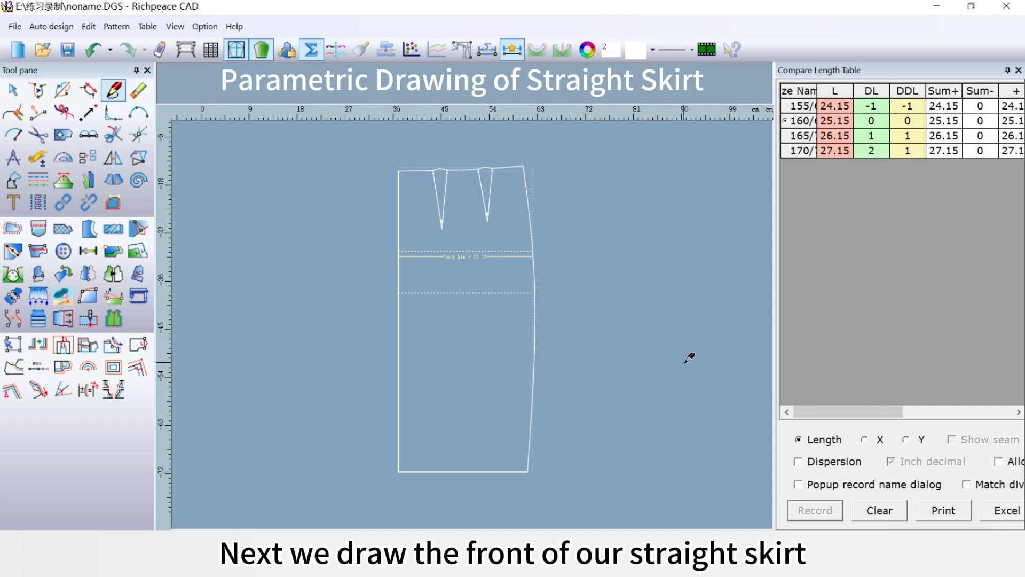
# Step: Draw a rectangle for the skirt front beside the back pattern and set its width formula to Hip/4-1
pyautogui.scroll(-2, 685, 363)
pyautogui.scroll(1, 507, 324)
pyautogui.scroll(1, 547, 250)
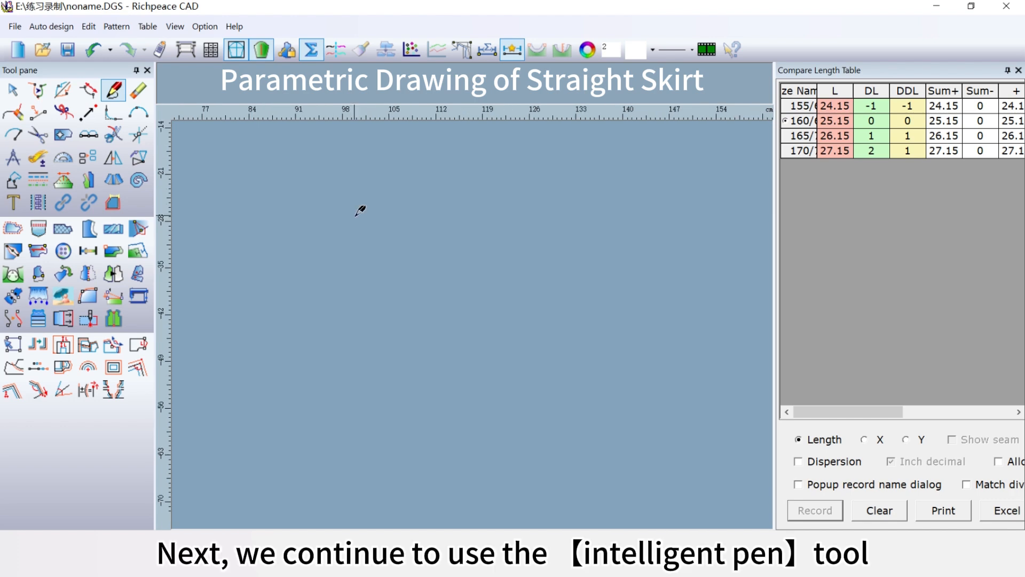
pyautogui.moveTo(324, 176)
pyautogui.mouseDown()
pyautogui.moveTo(490, 373)
pyautogui.moveTo(476, 462)
pyautogui.moveTo(451, 454)
pyautogui.mouseUp()
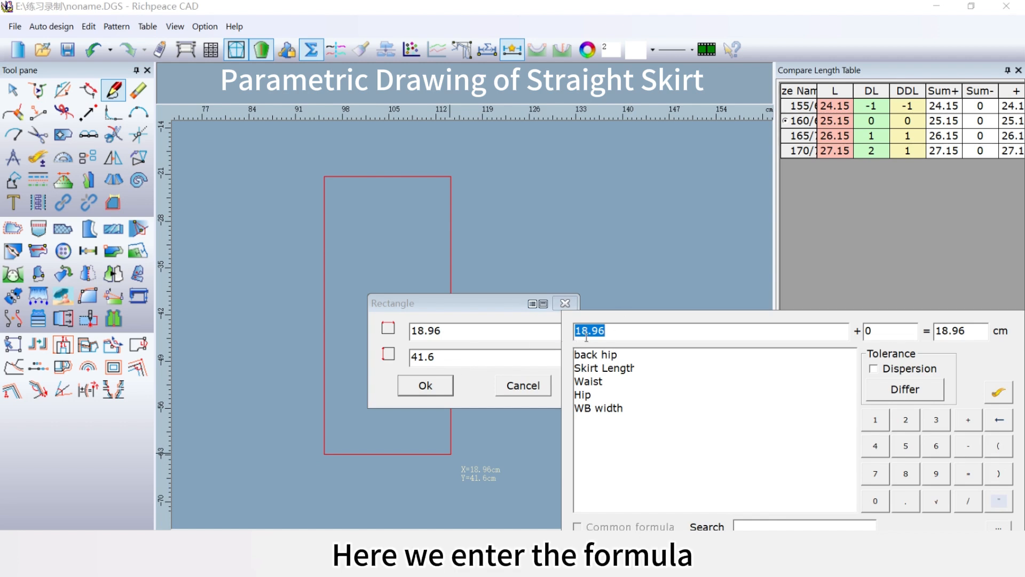
pyautogui.doubleClick(585, 396)
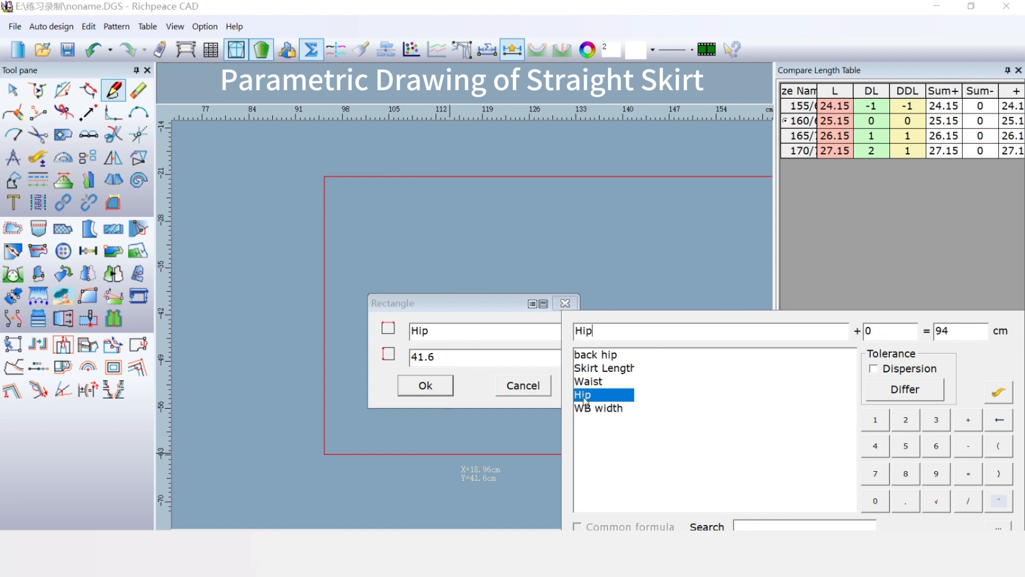
pyautogui.click(968, 500)
pyautogui.click(886, 439)
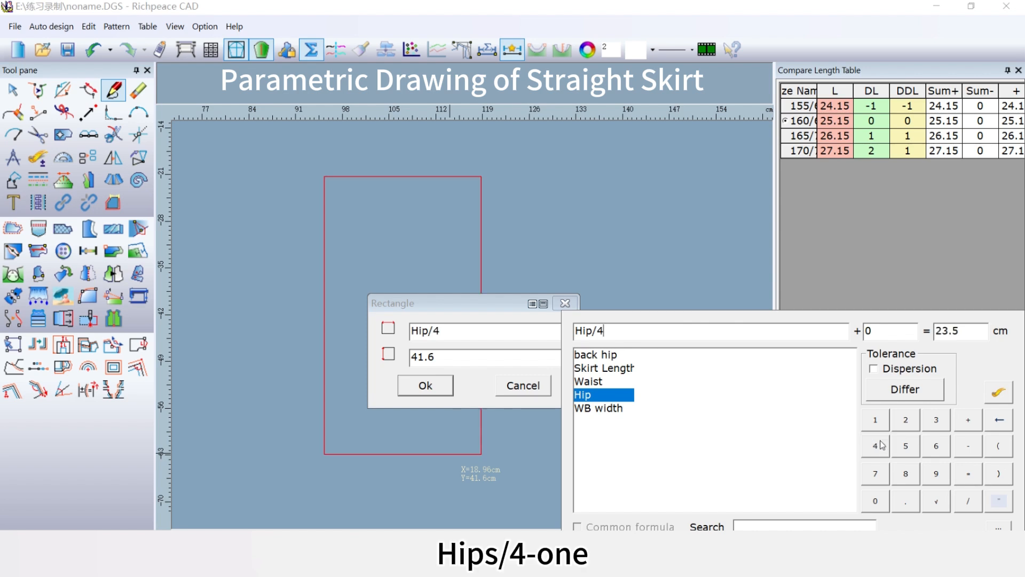
pyautogui.click(968, 445)
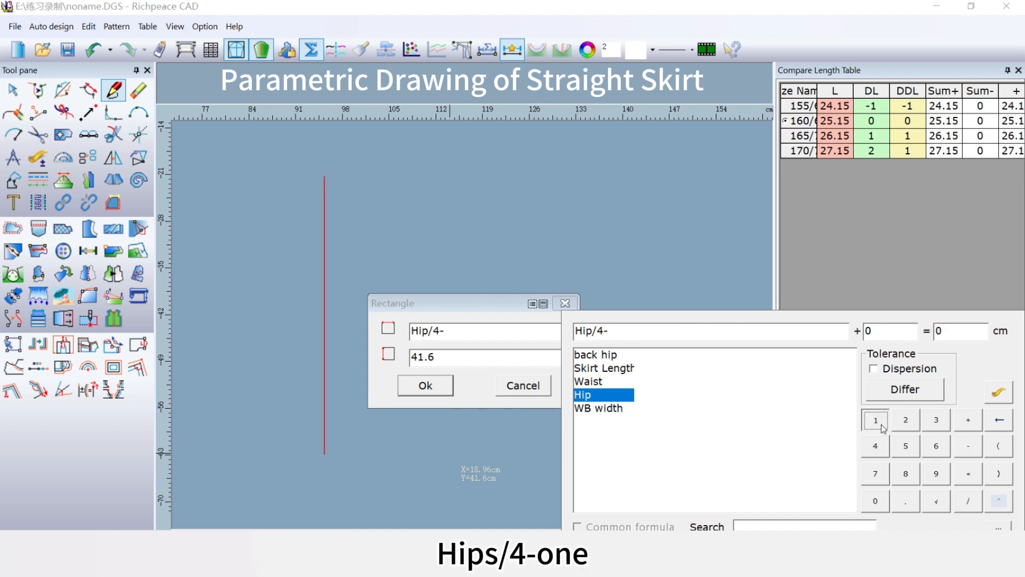
pyautogui.click(875, 420)
# Step: Set the front rectangle's height formula to Skirt Length-WB width and create the rectangle
pyautogui.click(449, 359)
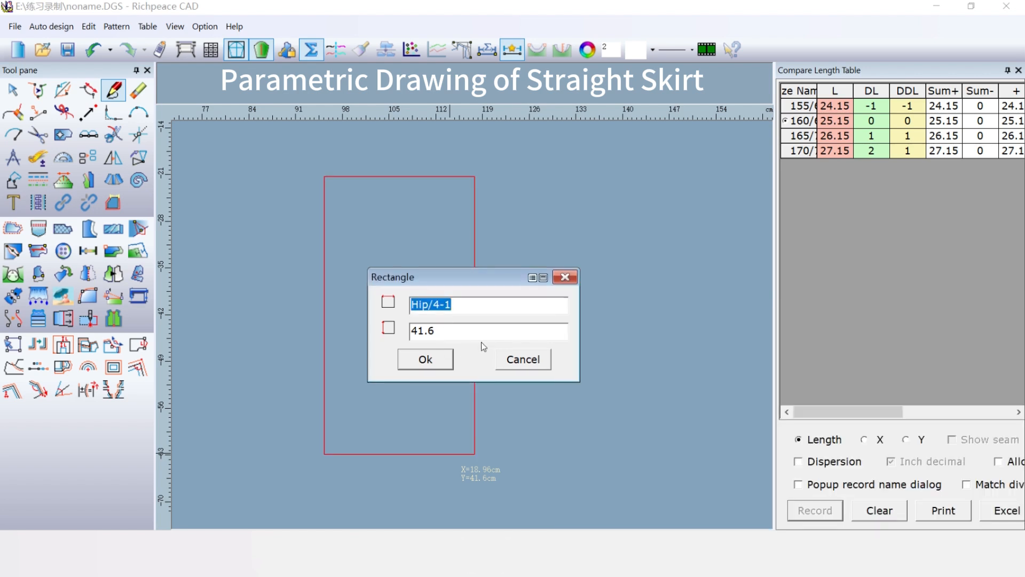
pyautogui.click(456, 332)
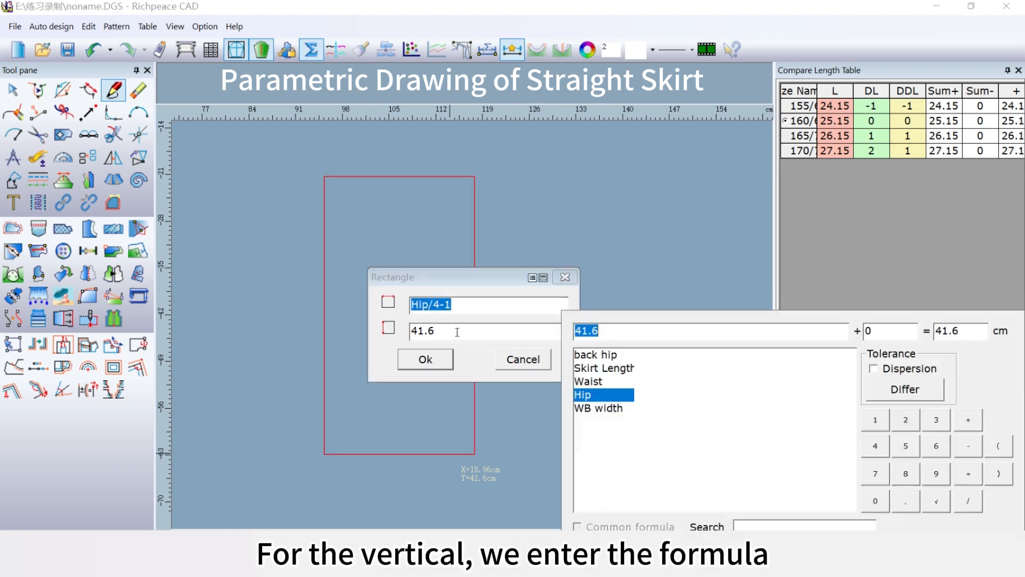
pyautogui.click(598, 368)
pyautogui.click(964, 452)
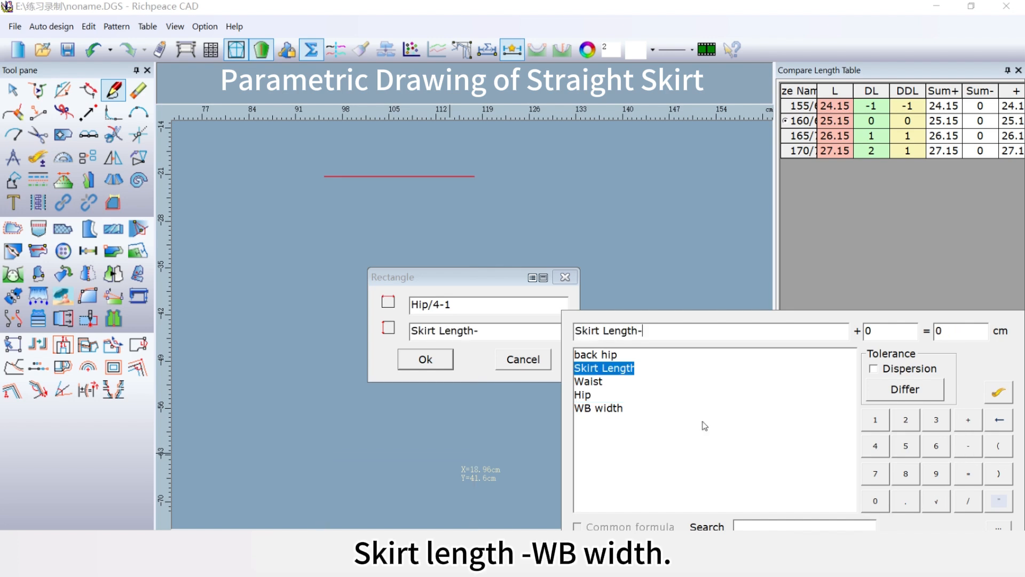
pyautogui.click(597, 412)
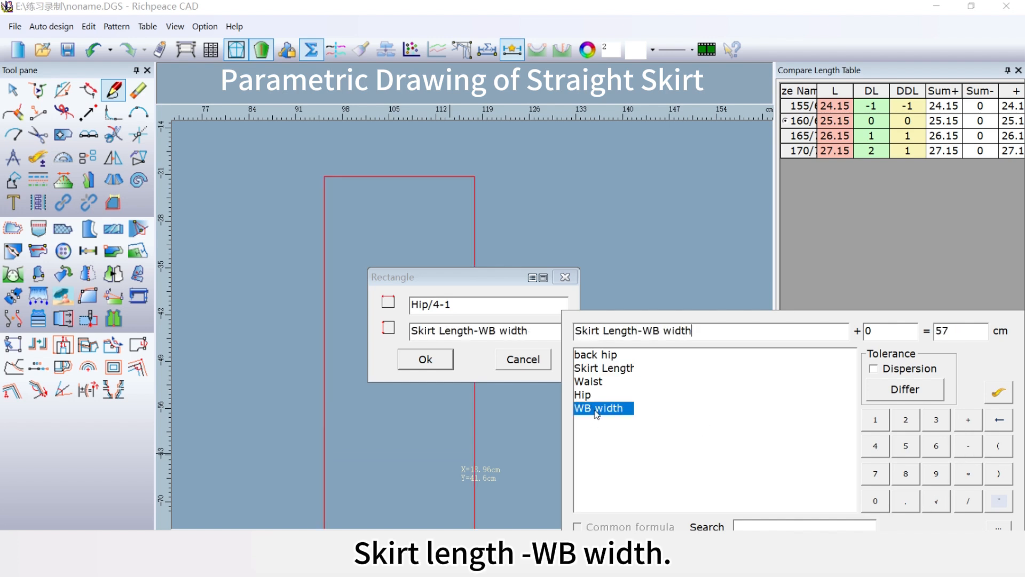
pyautogui.click(425, 360)
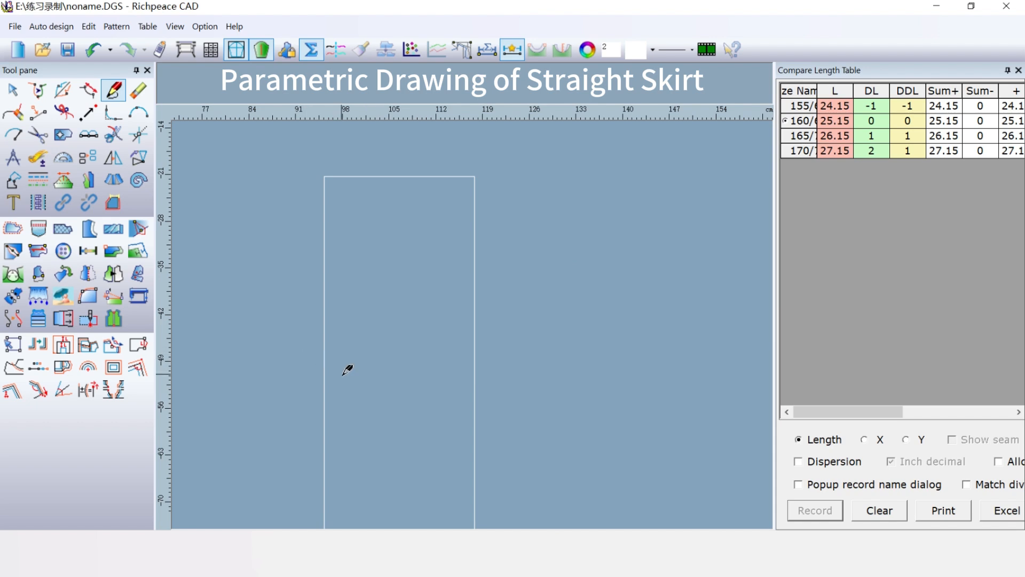
# Step: Add a line parallel to the front rectangle's upper edge, offset downward by Hip/4
pyautogui.scroll(-1, 479, 318)
pyautogui.scroll(1, 478, 318)
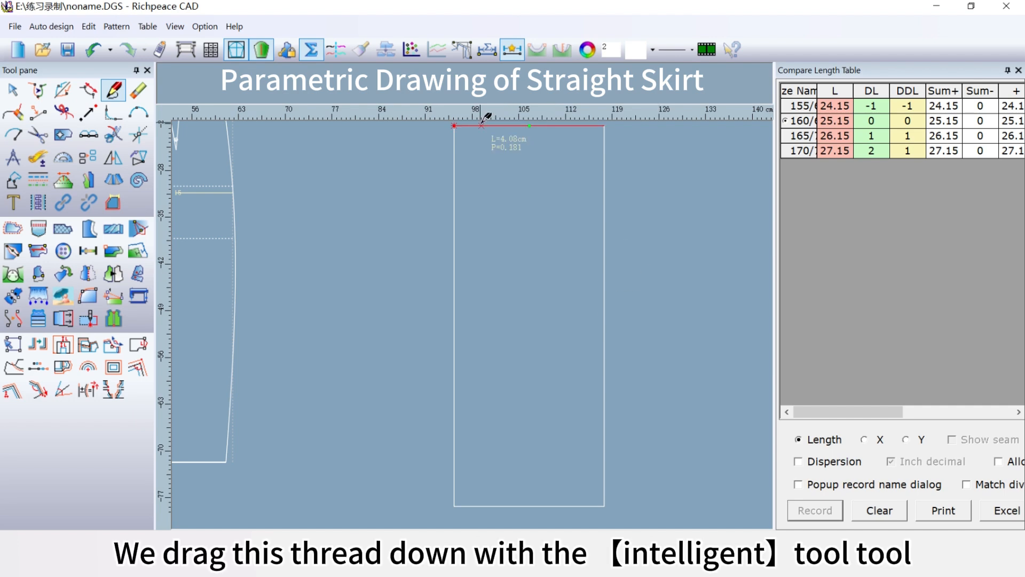
pyautogui.moveTo(483, 125); pyautogui.dragTo(533, 255)
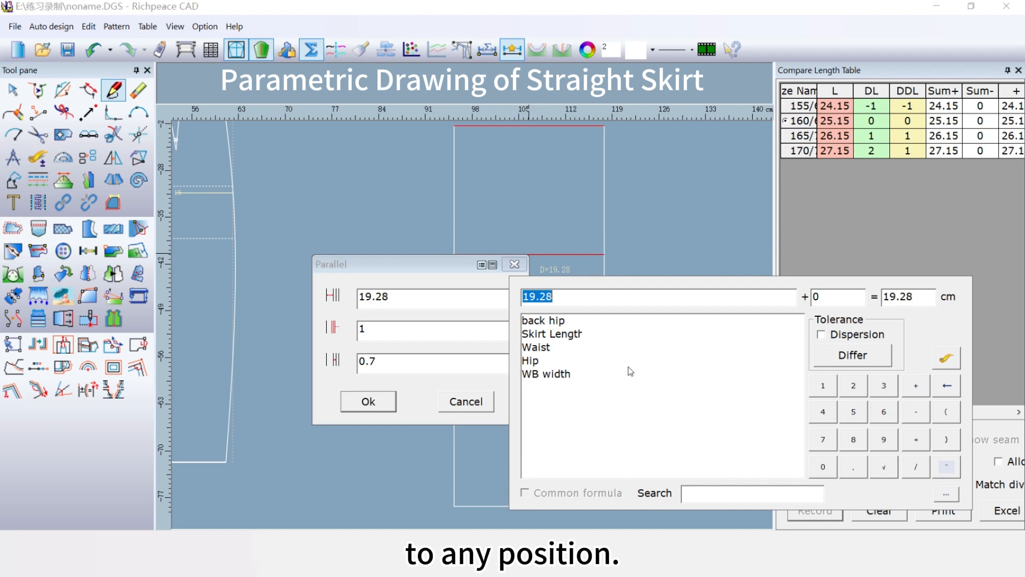
pyautogui.doubleClick(537, 362)
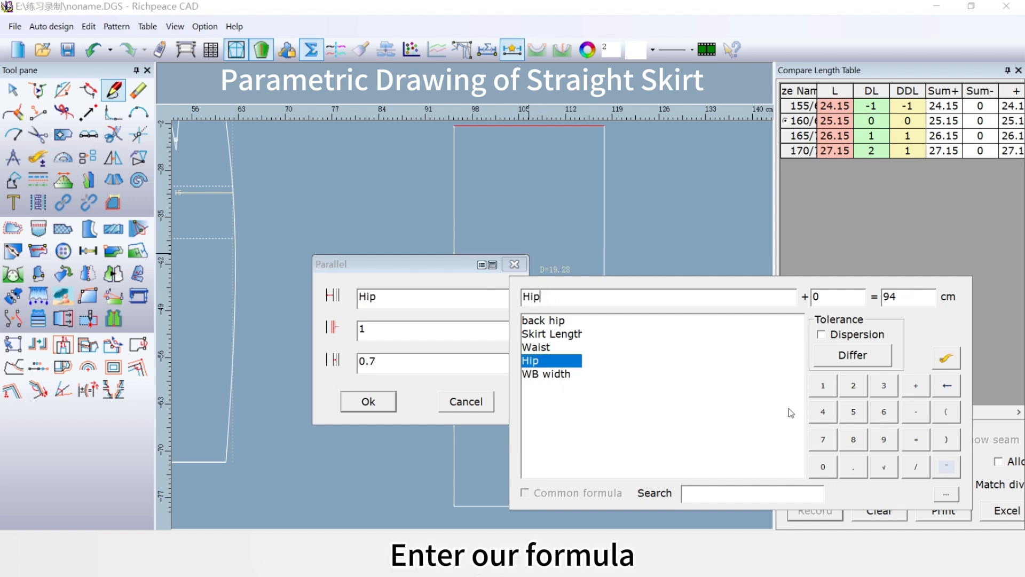
pyautogui.click(922, 474)
pyautogui.click(823, 412)
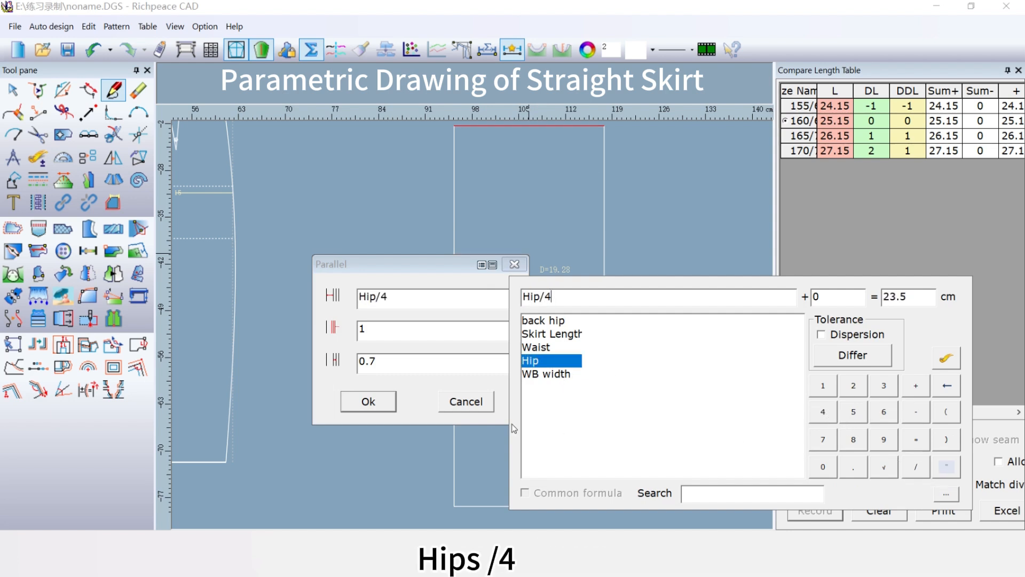
pyautogui.click(369, 402)
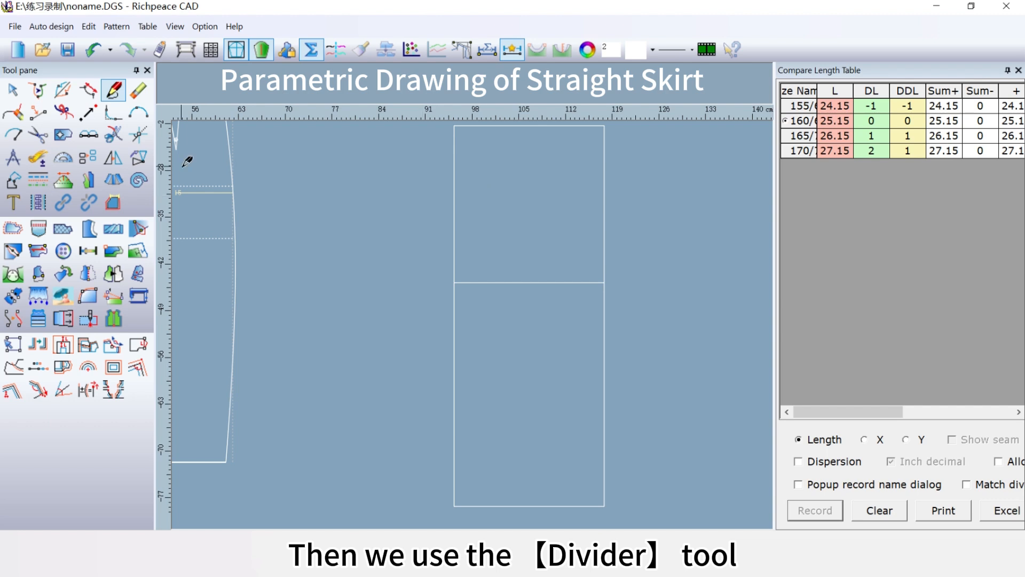
# Step: With the Divider tool, split the front rectangle's left edge between the upper edge and the parallel line into 3 equal parts
pyautogui.click(88, 135)
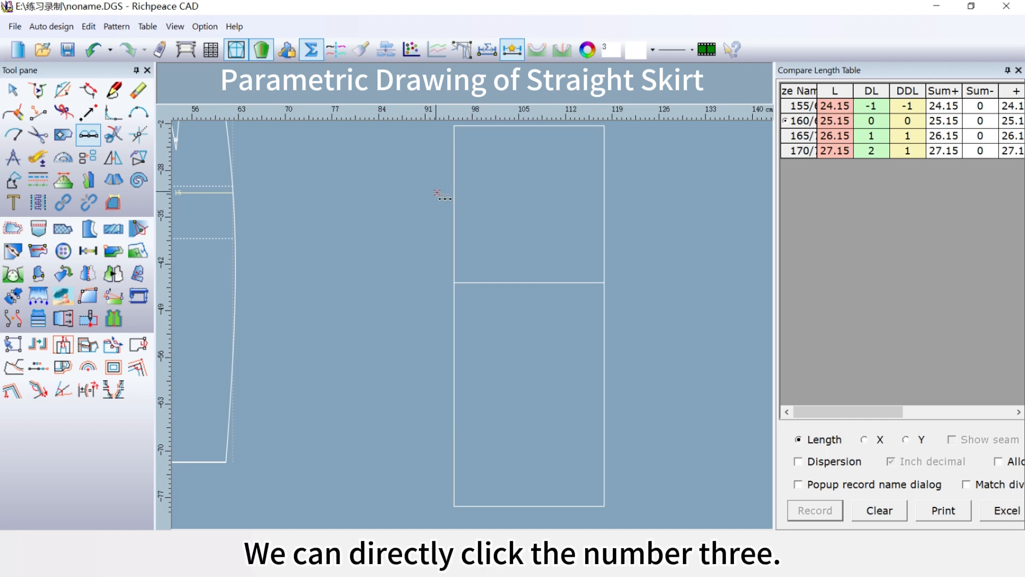
pyautogui.click(454, 178)
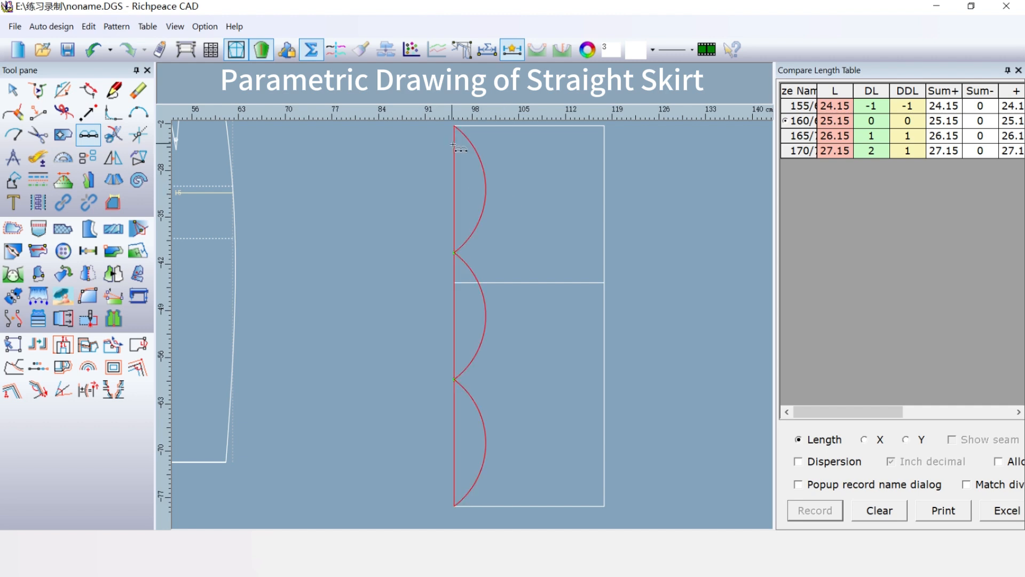
pyautogui.click(454, 126)
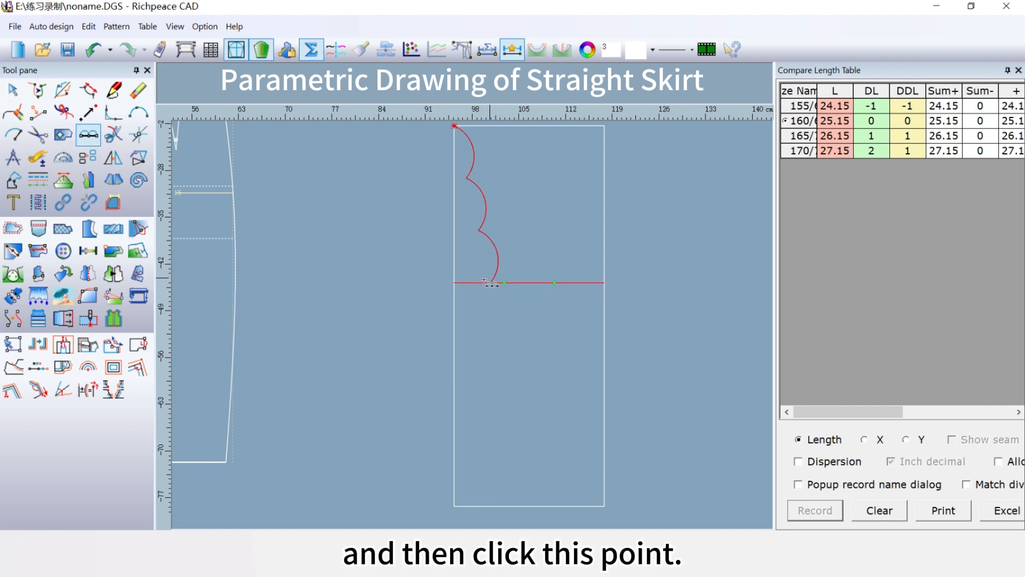
pyautogui.click(454, 282)
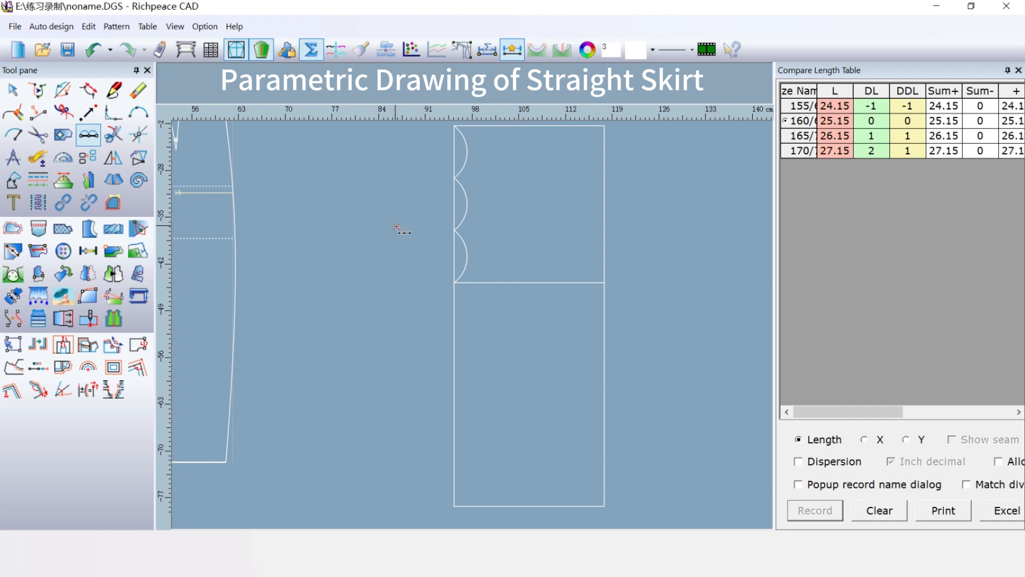
# Step: With the Intelligent pen, draw a horizontal hip line from the lower division point across to the front rectangle's opposite edge
pyautogui.rightClick(396, 227)
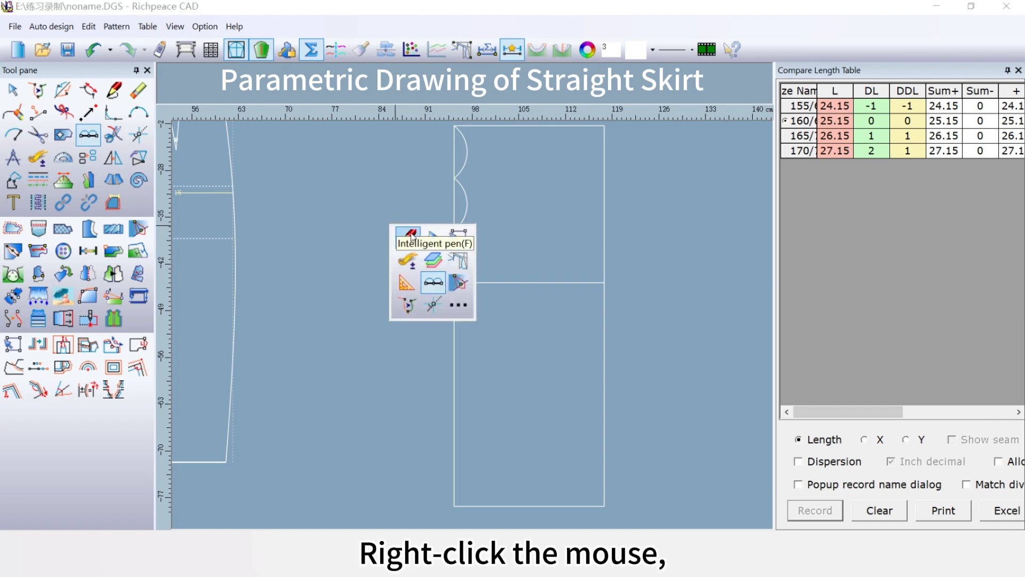
pyautogui.click(417, 233)
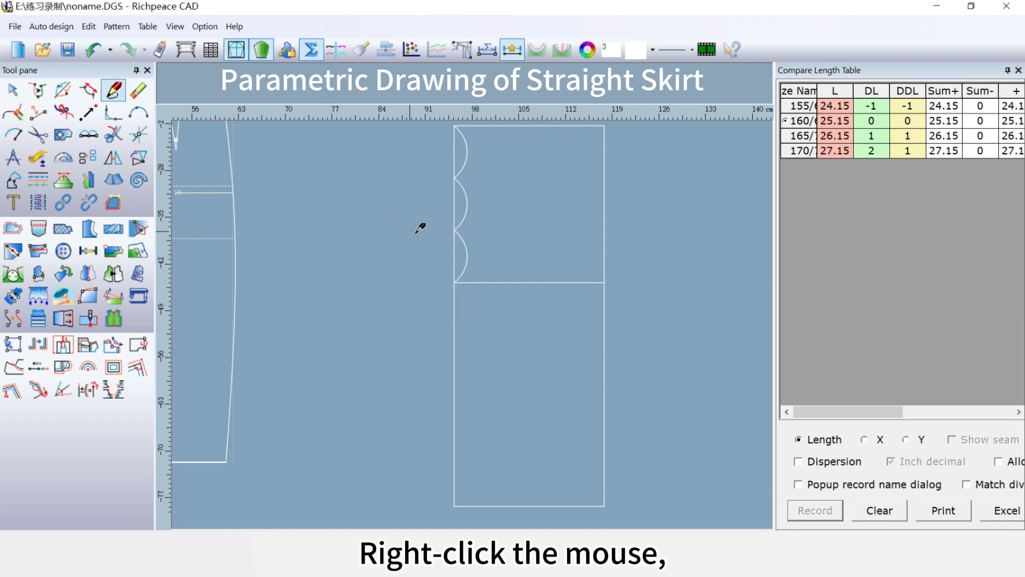
pyautogui.click(454, 230)
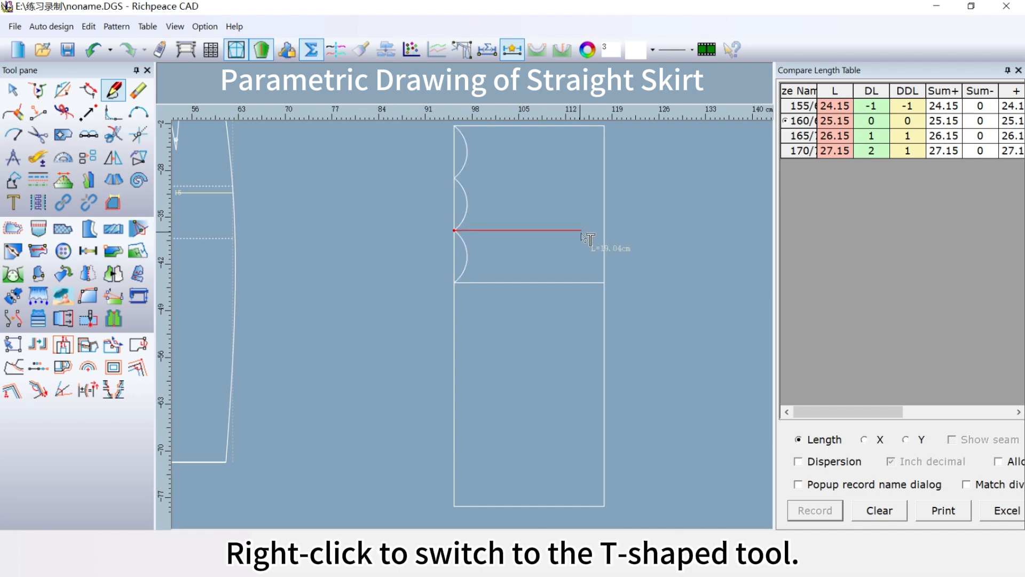
pyautogui.click(605, 231)
pyautogui.rightClick(609, 234)
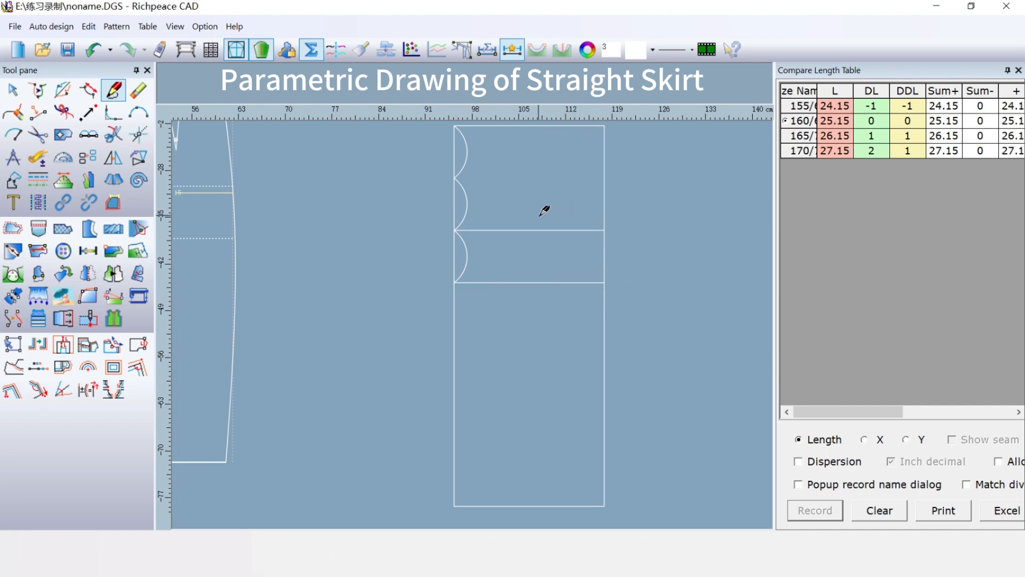
# Step: Measure the front piece's hip line with the Compare length tool and record it as a measurement variable
pyautogui.scroll(2, 544, 210)
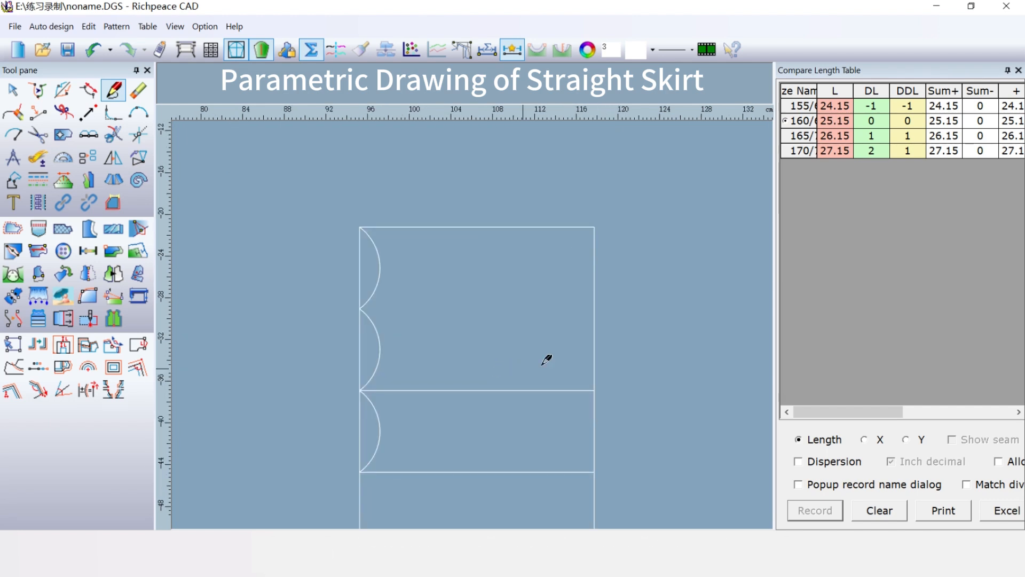
pyautogui.click(38, 158)
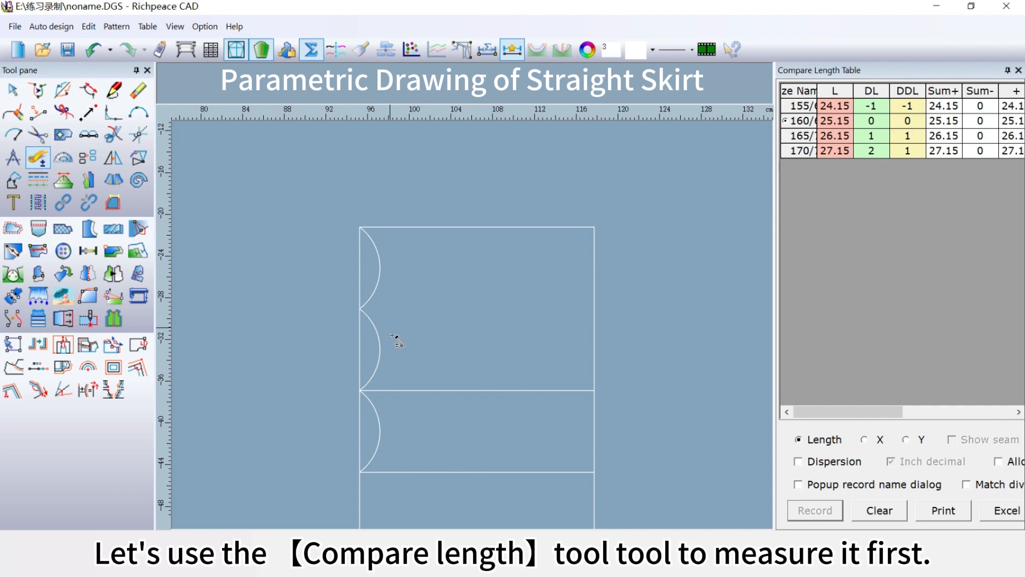
pyautogui.click(464, 390)
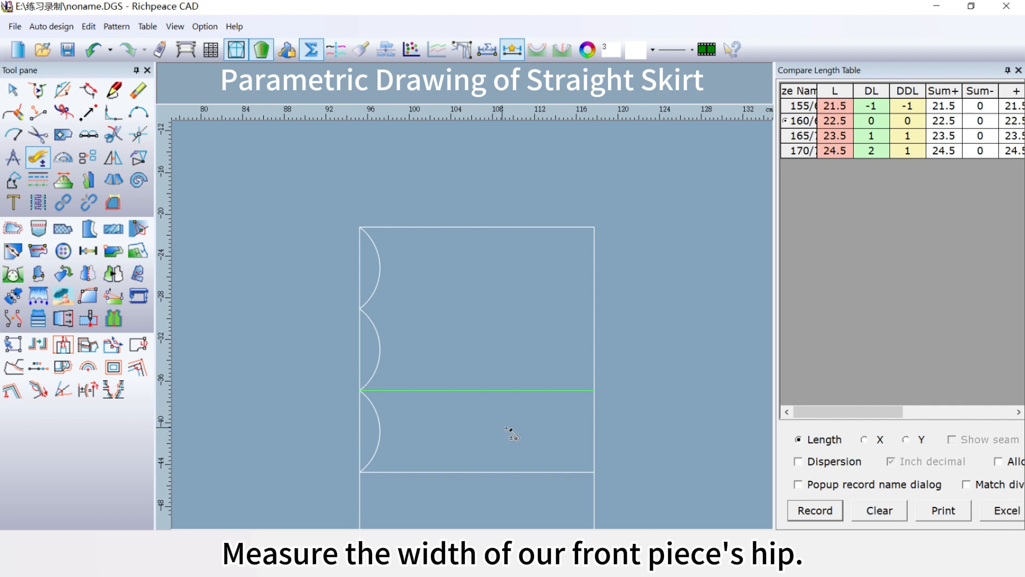
pyautogui.rightClick(558, 441)
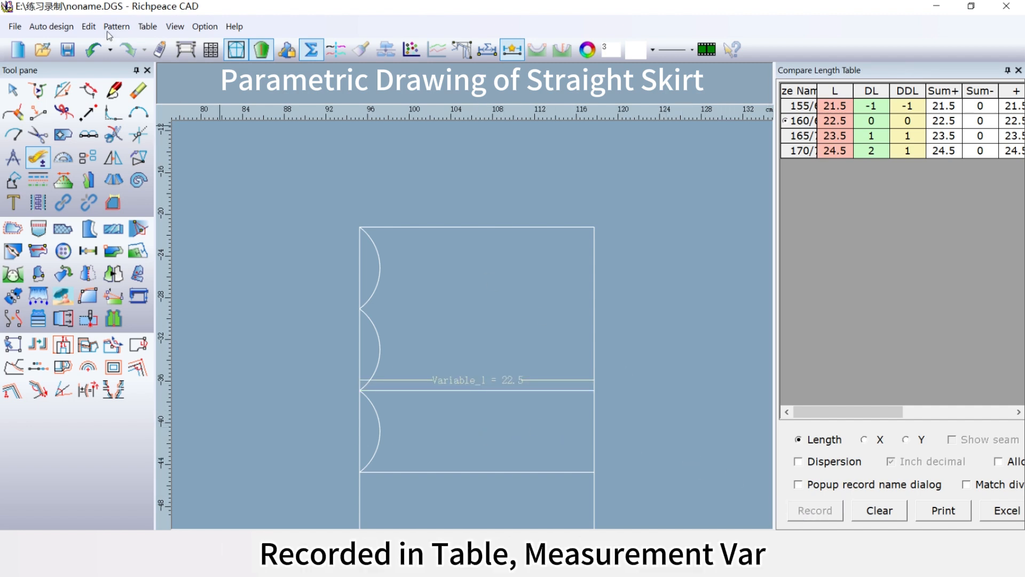
# Step: Rename the newly recorded measurement variable to "front hip" in the Measurement Var table
pyautogui.click(145, 26)
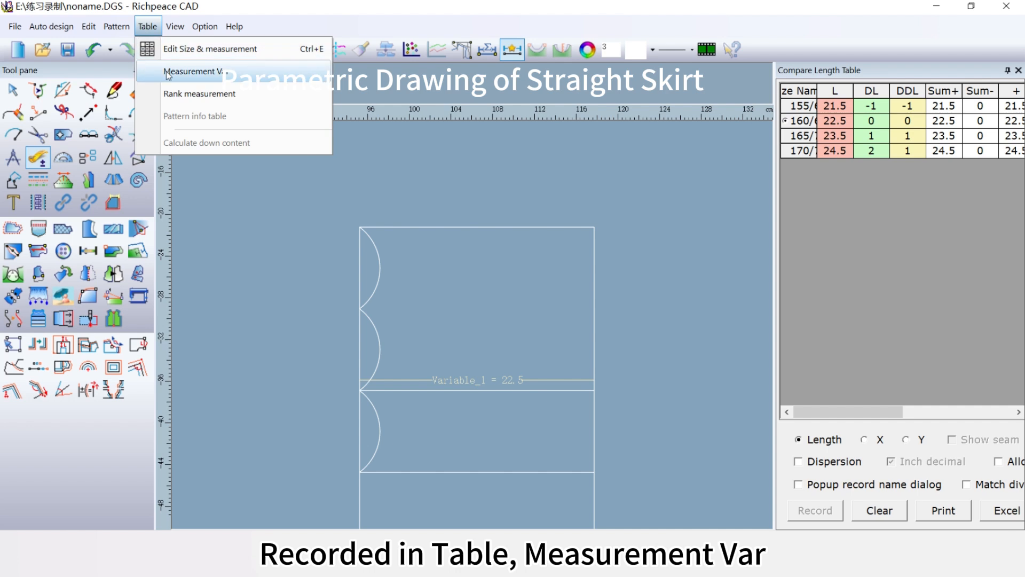
pyautogui.click(171, 71)
pyautogui.doubleClick(396, 205)
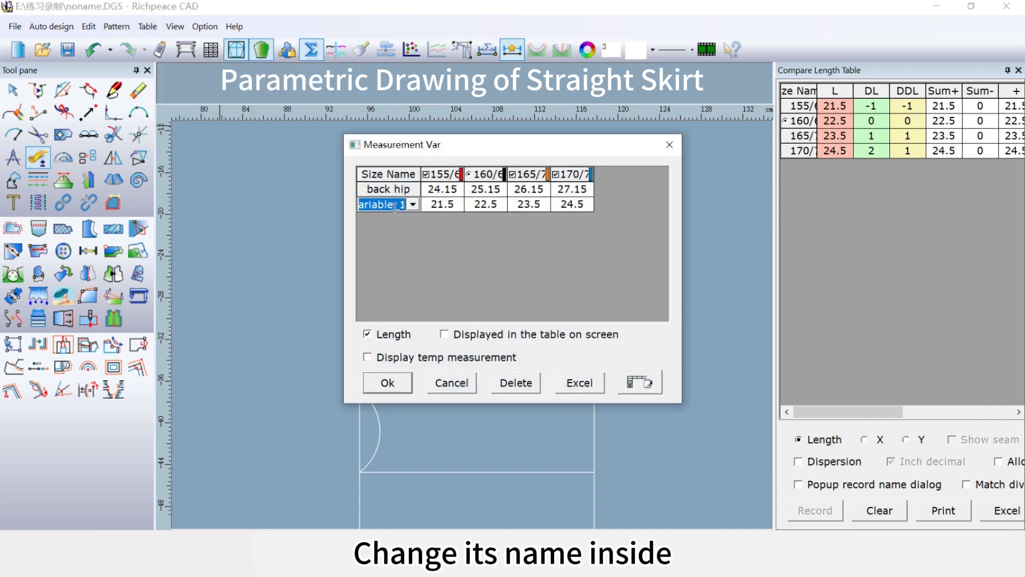
pyautogui.write('front hip')
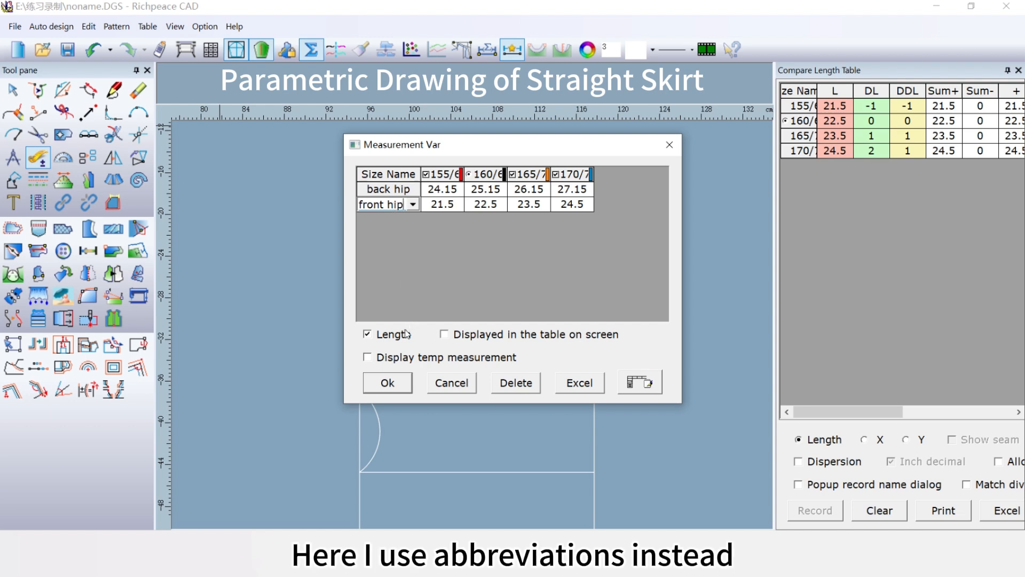
pyautogui.click(398, 380)
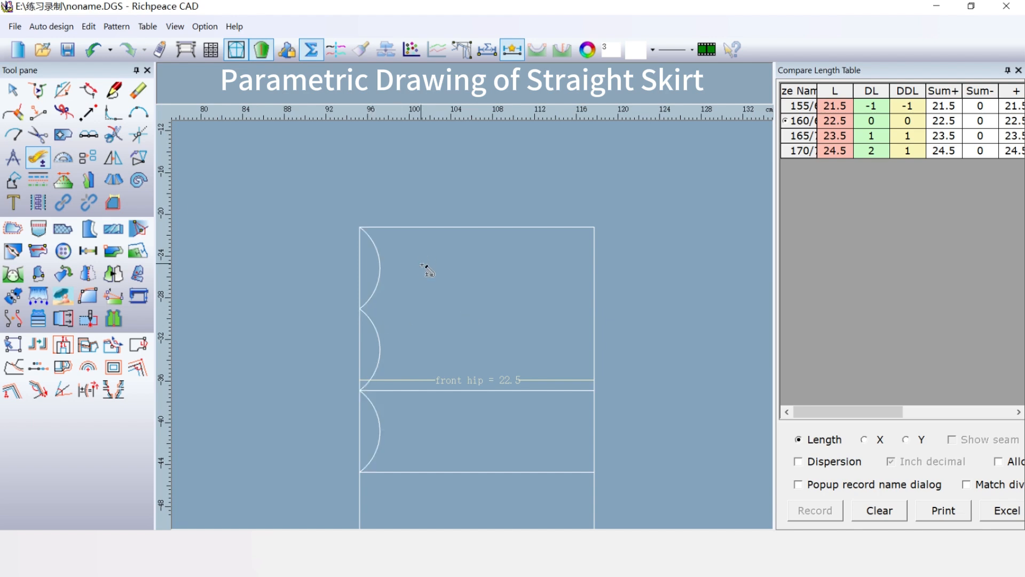
# Step: With the Intelligent pen, start the front waist curve at the rectangle's upper-right corner and place its second point offset -1 cm horizontally from it
pyautogui.rightClick(440, 170)
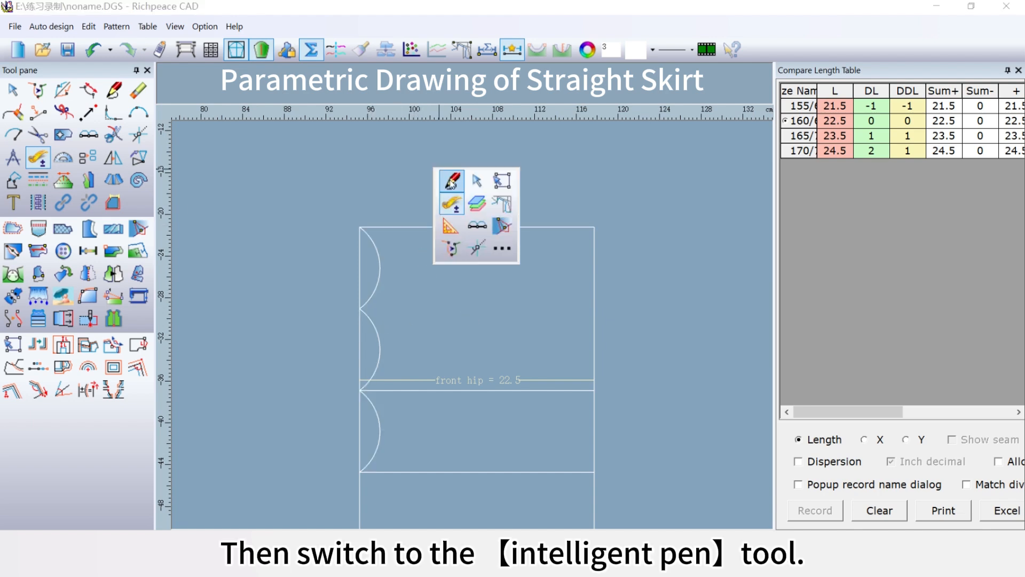
pyautogui.click(451, 182)
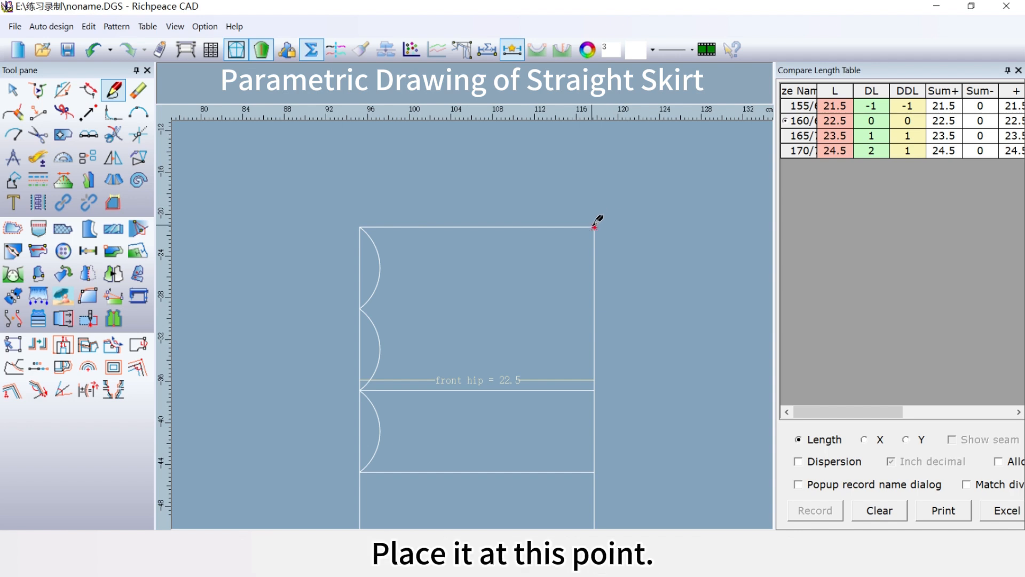
pyautogui.press('Return')
pyautogui.press('Return')
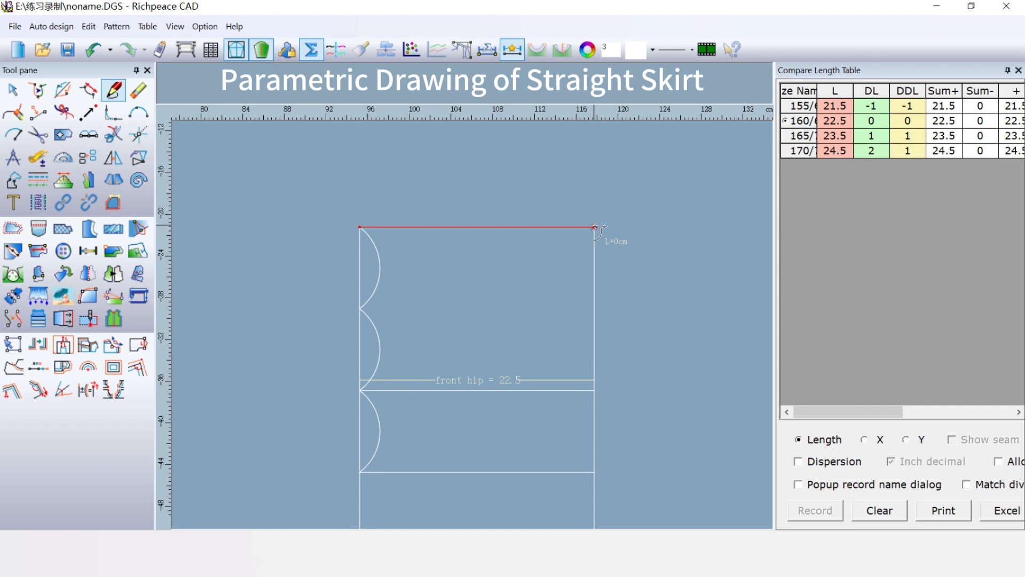
pyautogui.click(594, 227)
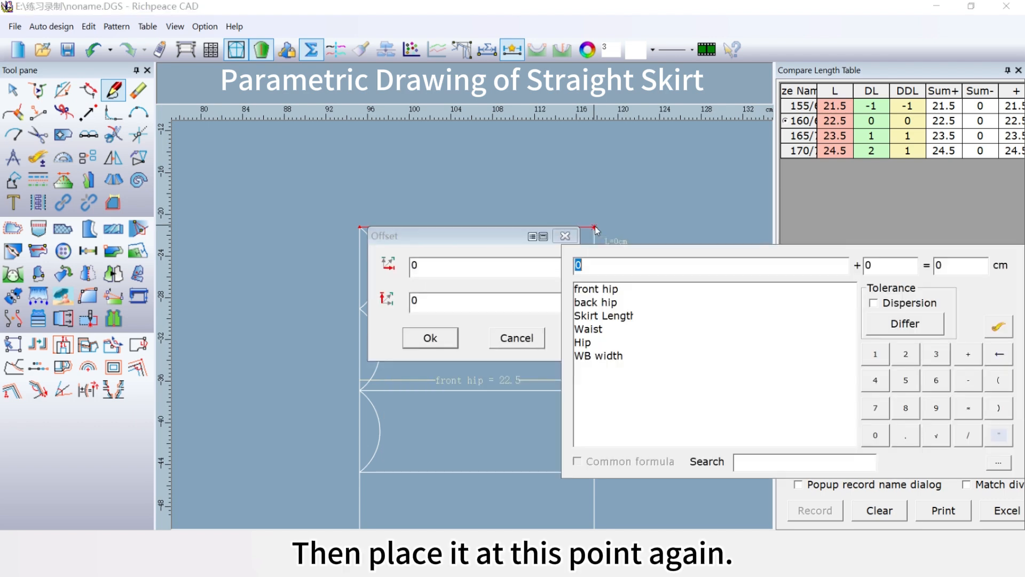
pyautogui.click(875, 355)
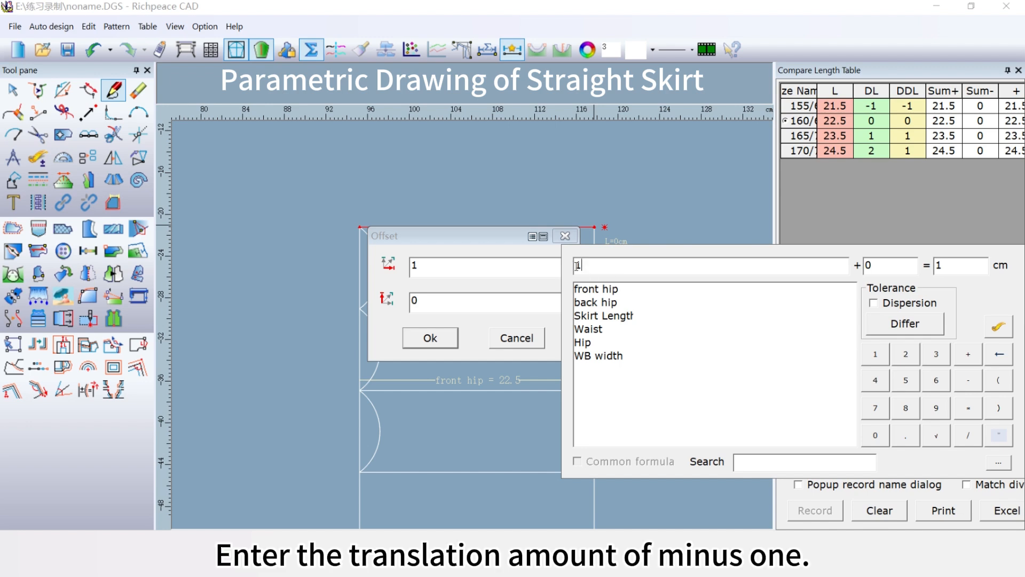
pyautogui.click(969, 380)
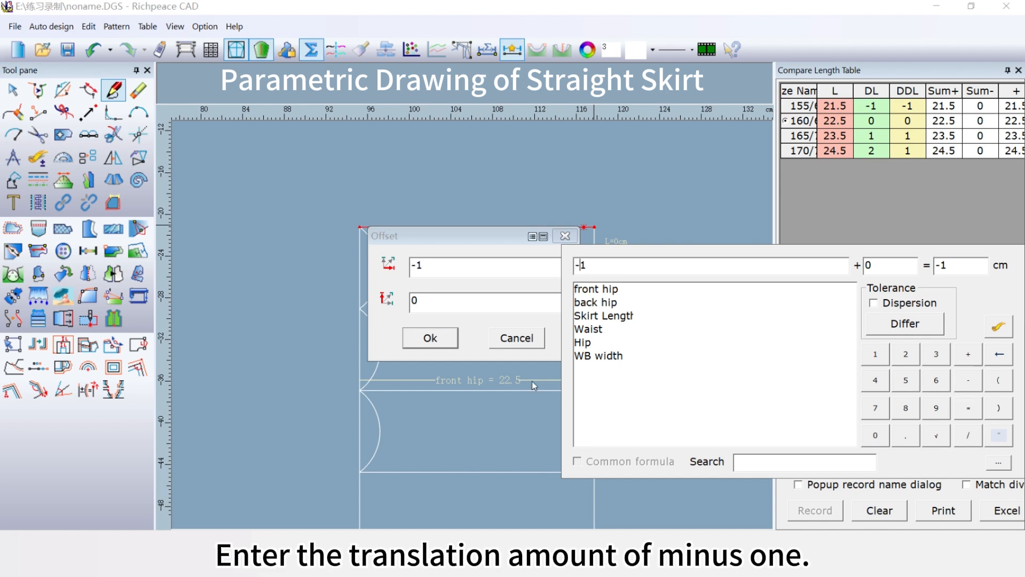
pyautogui.click(430, 341)
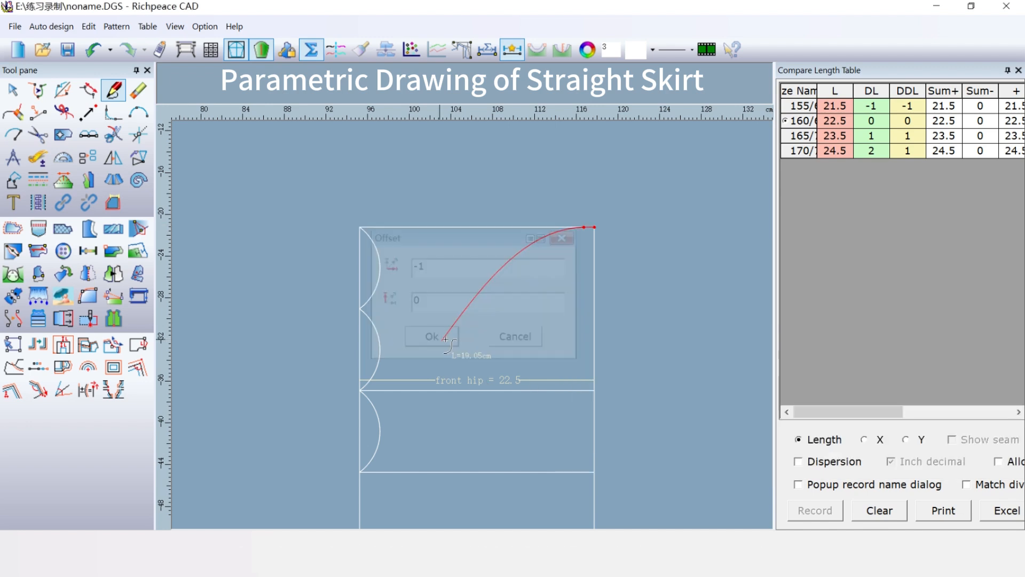
# Step: Offset the waist curve's end point from the rectangle's upper-left corner, with horizontal formula (front hip-(Waist/4-1))/4
pyautogui.click(361, 228)
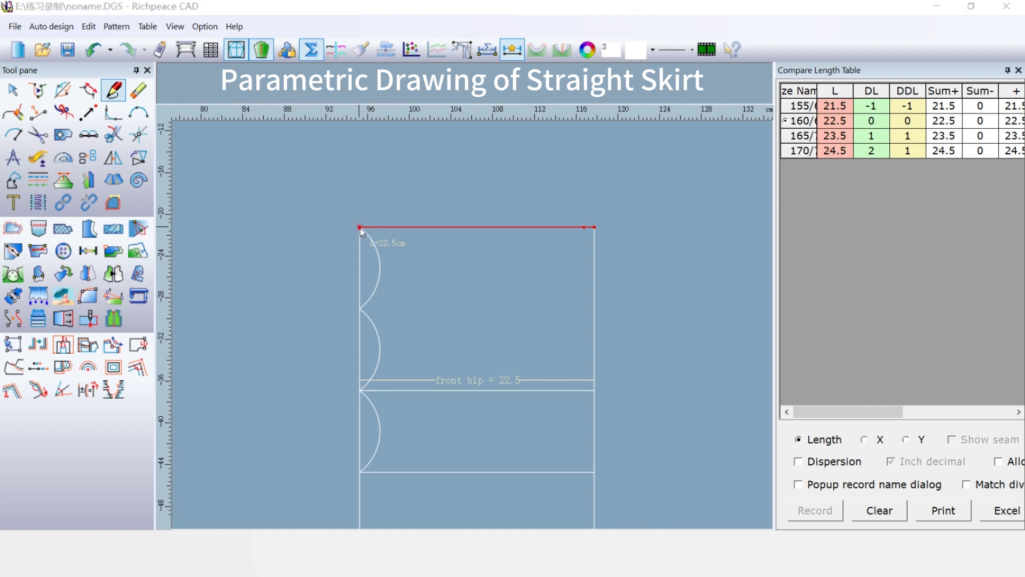
pyautogui.press('Return')
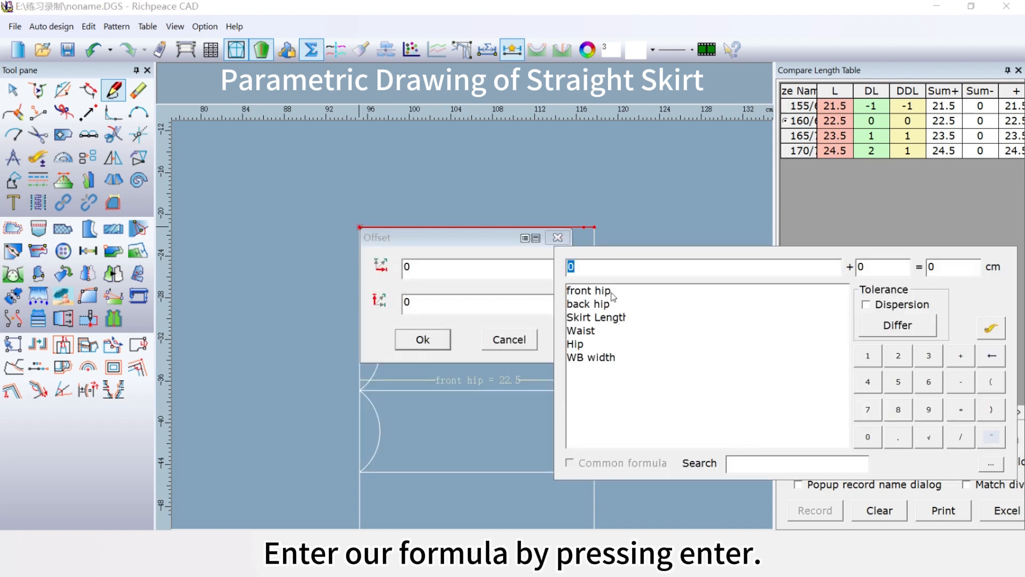
pyautogui.doubleClick(588, 291)
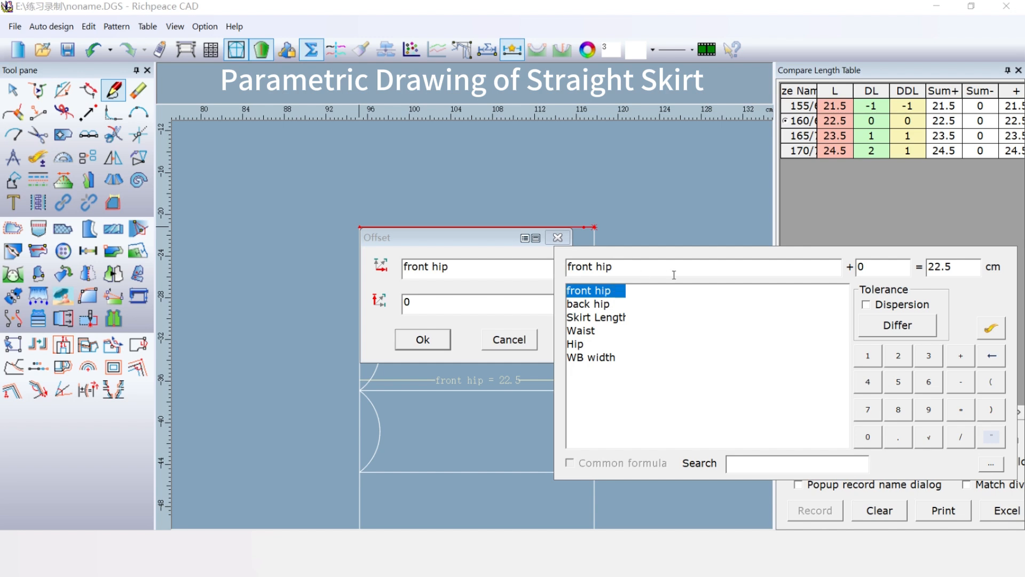
pyautogui.click(961, 382)
pyautogui.click(989, 383)
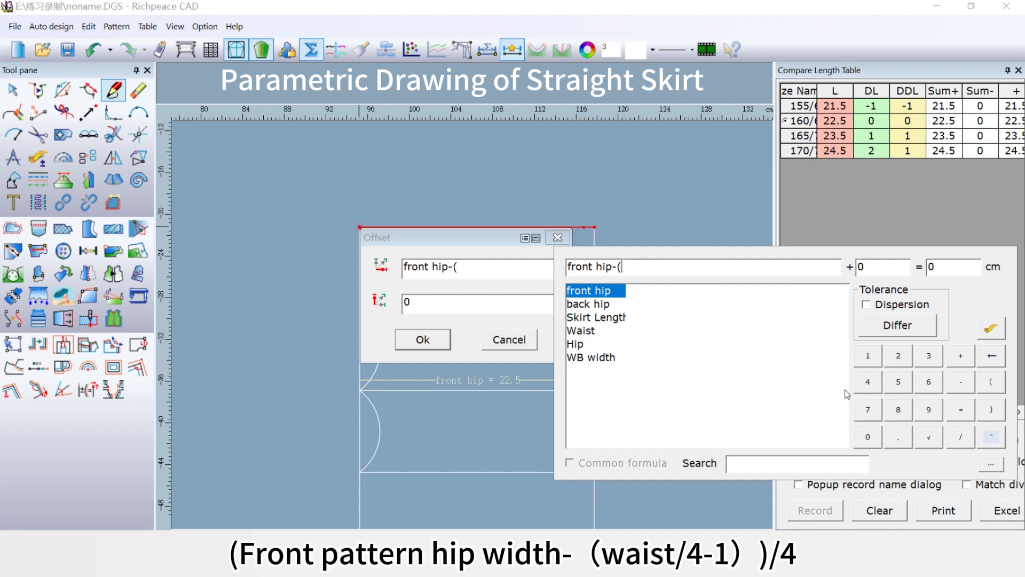
pyautogui.doubleClick(586, 332)
pyautogui.click(959, 436)
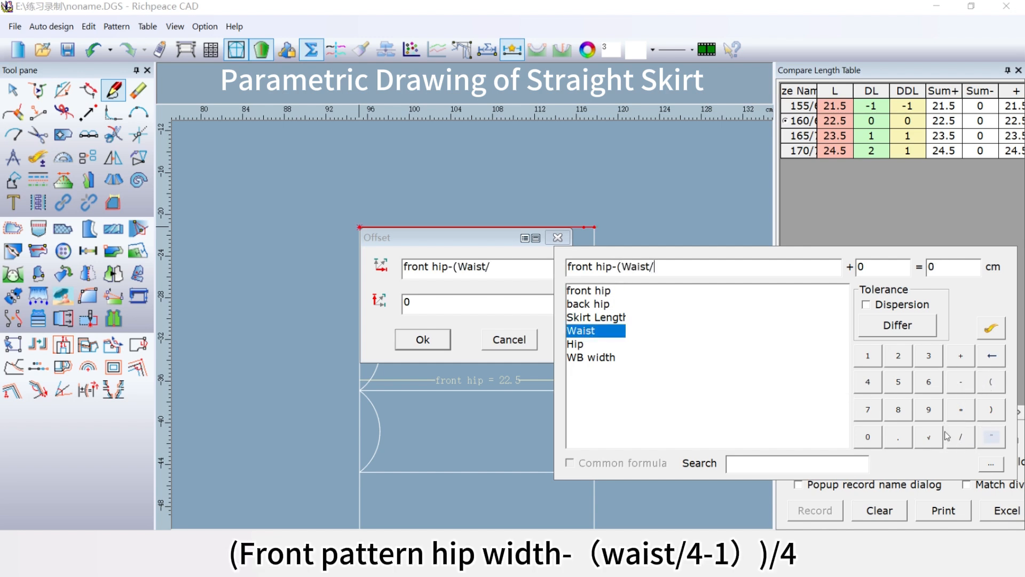
pyautogui.click(868, 383)
pyautogui.click(960, 382)
pyautogui.click(872, 357)
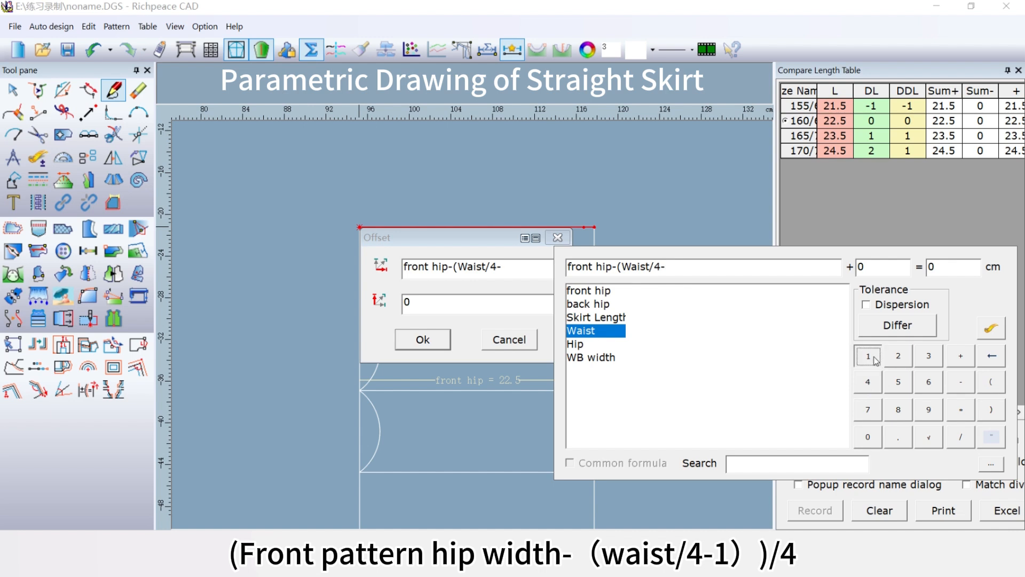
pyautogui.click(990, 409)
pyautogui.click(990, 410)
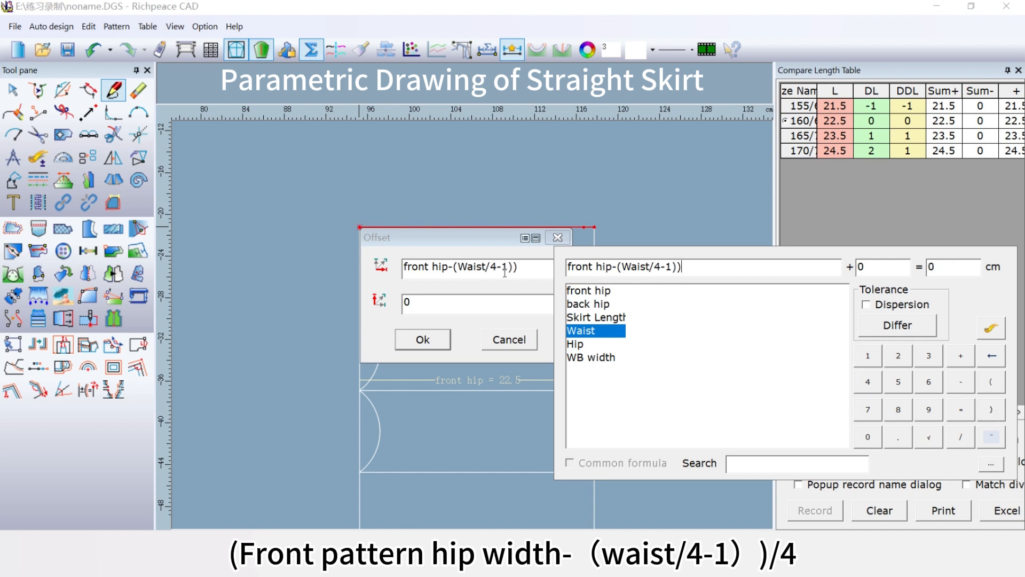
pyautogui.click(568, 267)
pyautogui.click(992, 382)
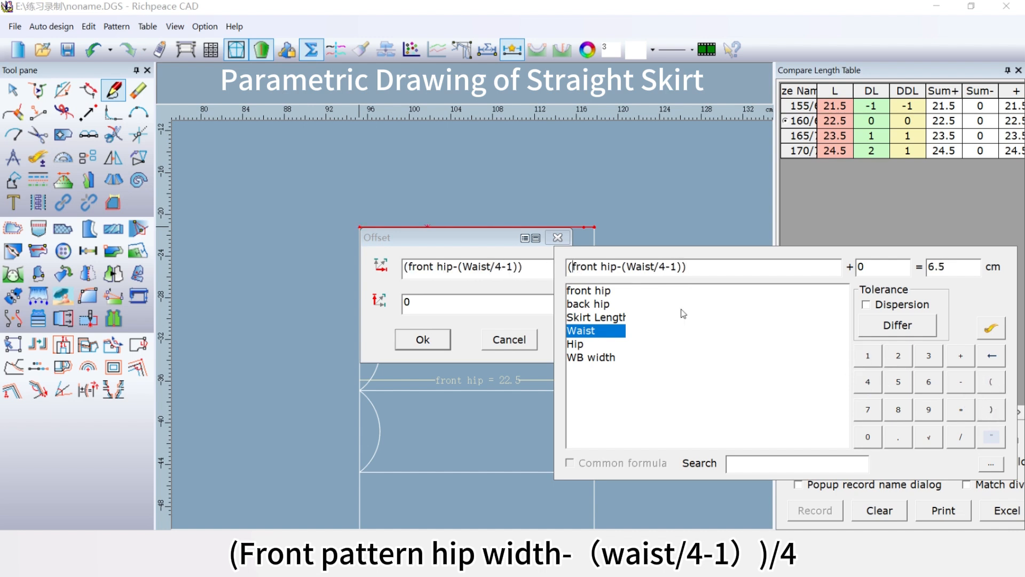
pyautogui.click(964, 444)
pyautogui.click(869, 381)
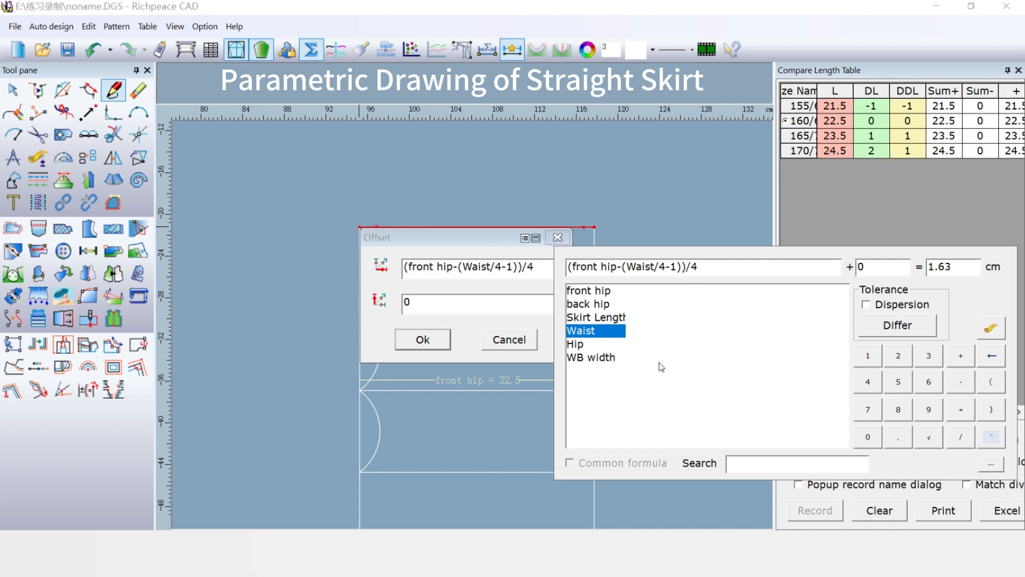
# Step: Set the end point's vertical offset to 1 cm and finish the front waist curve there
pyautogui.moveTo(500, 236); pyautogui.dragTo(566, 245)
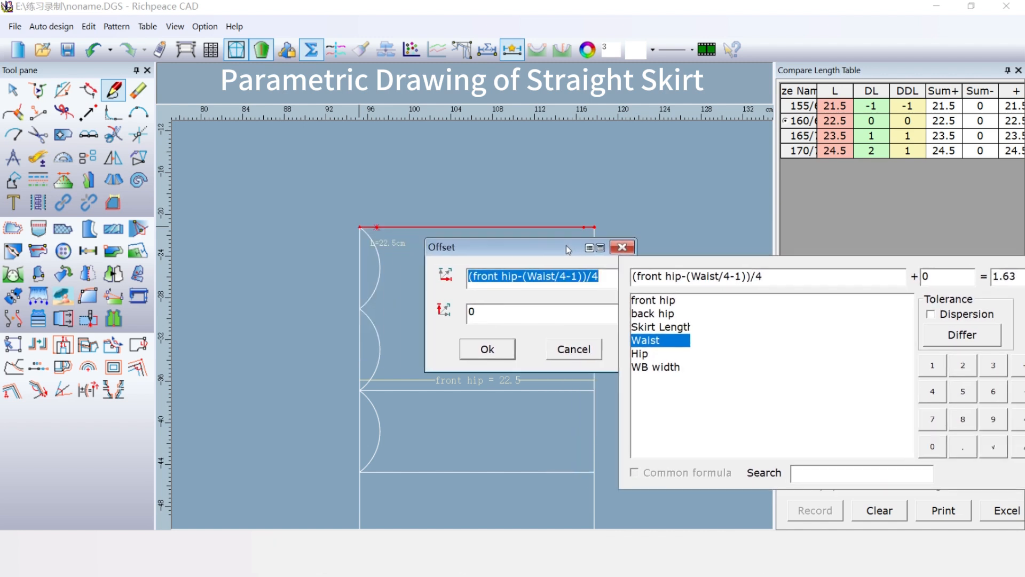
pyautogui.click(491, 312)
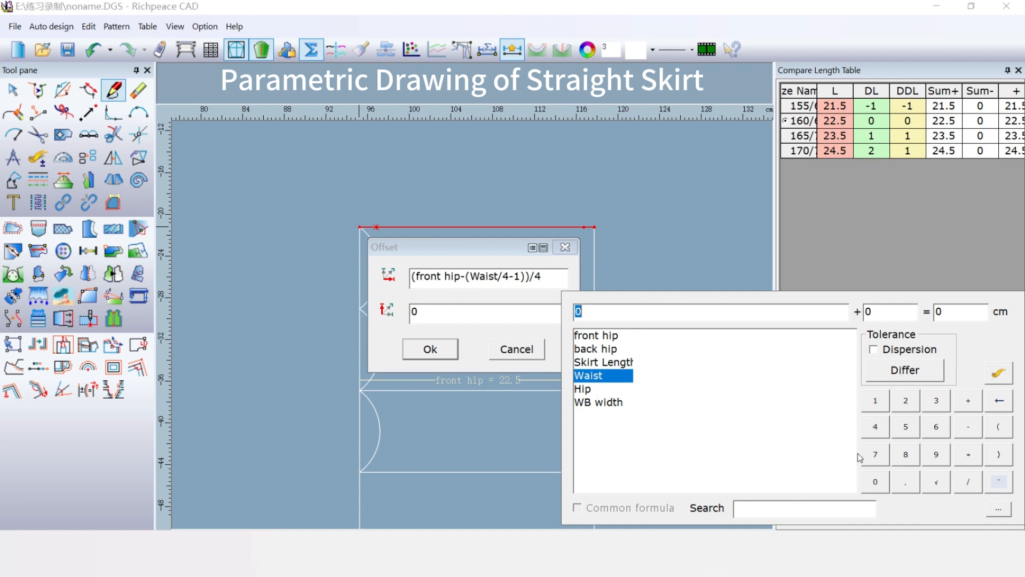
pyautogui.click(875, 401)
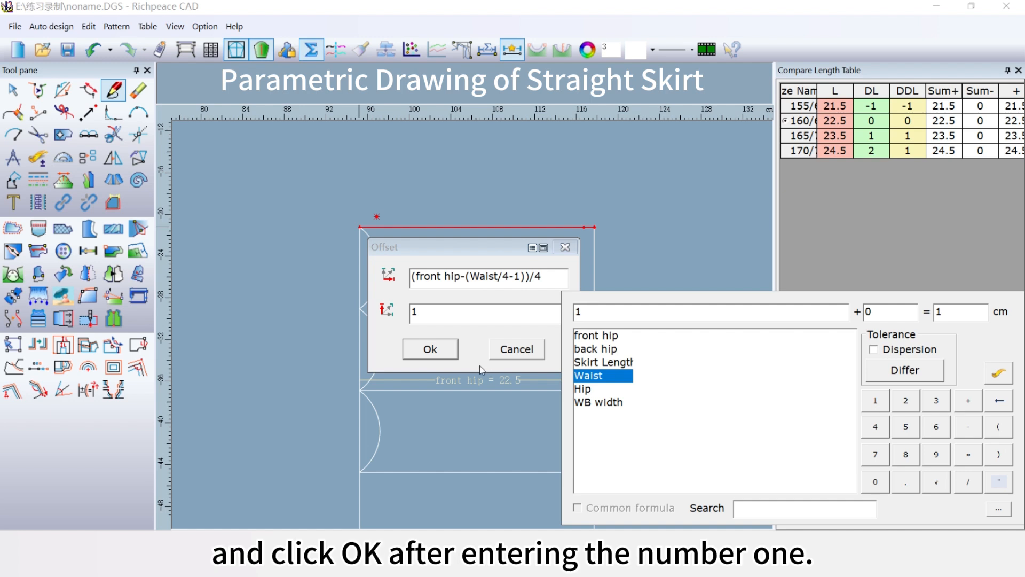
pyautogui.click(443, 353)
pyautogui.click(443, 352)
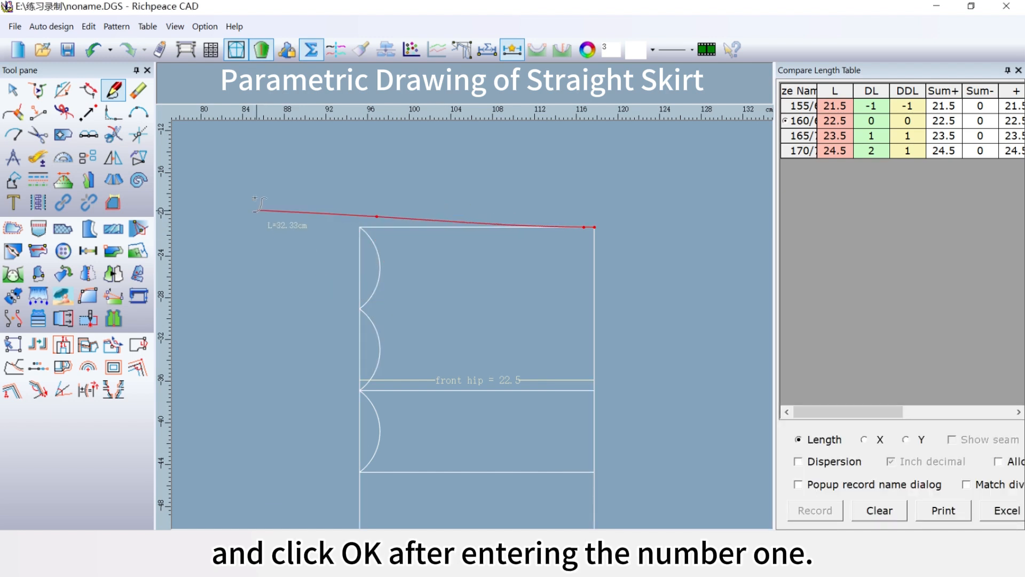
pyautogui.rightClick(251, 181)
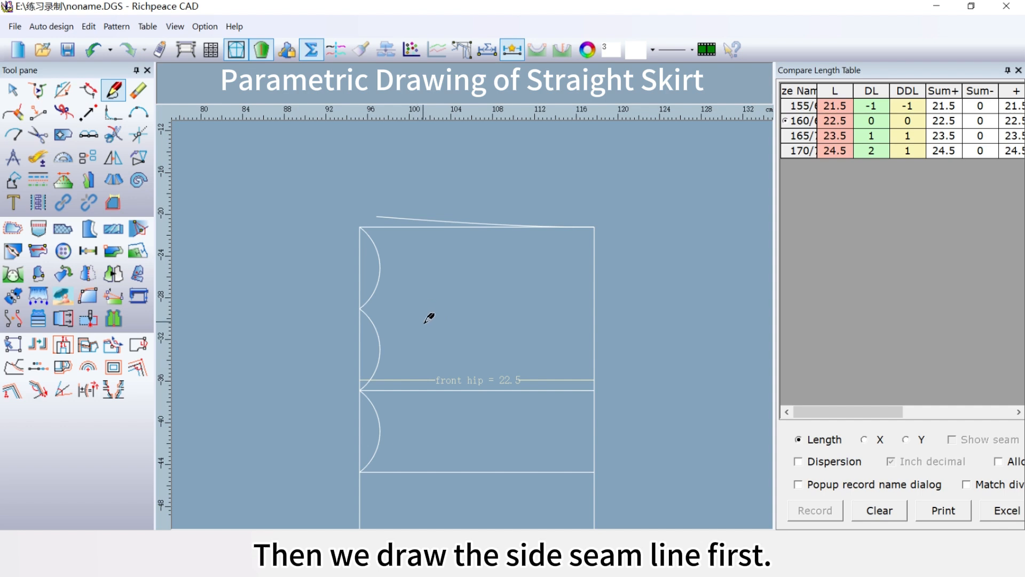
# Step: Start the front side seam at the waist curve's raised end and run it through the hip line's left end with zero offset
pyautogui.click(377, 215)
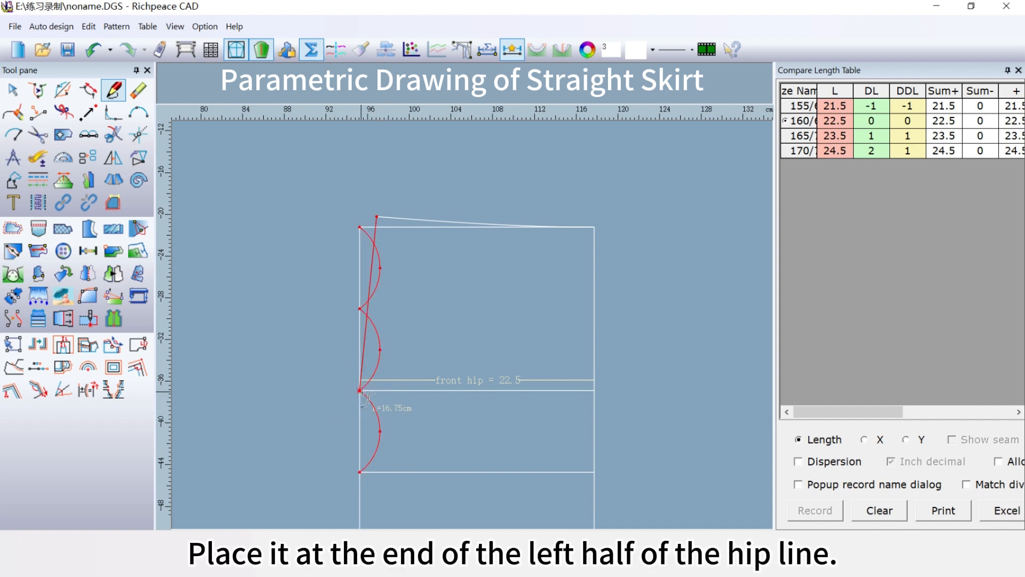
pyautogui.press('Return')
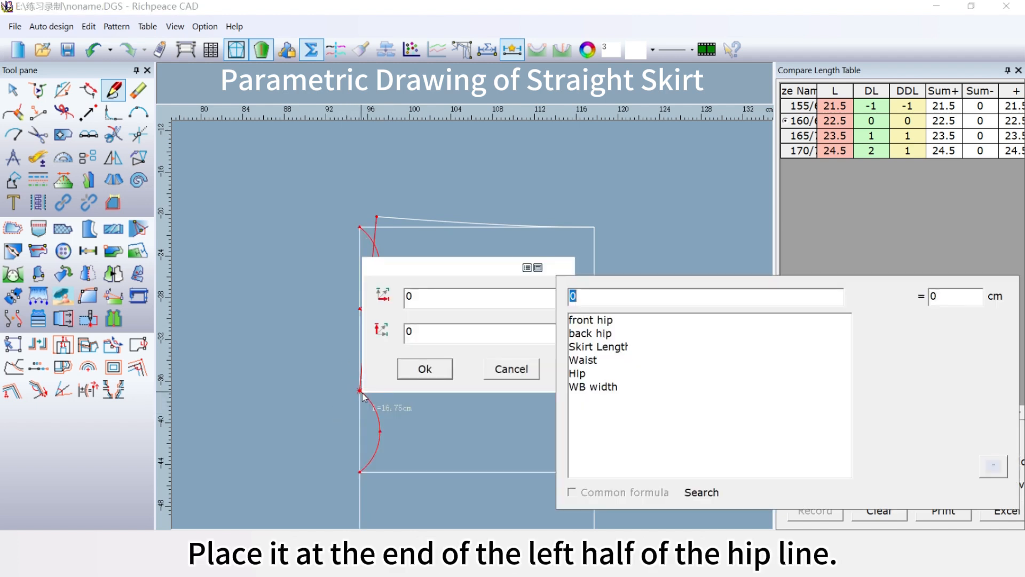
pyautogui.press('Return')
# Step: End the front side seam at the hem's lower-left corner with a 1 cm horizontal offset and finish the curve
pyautogui.scroll(-3, 406, 462)
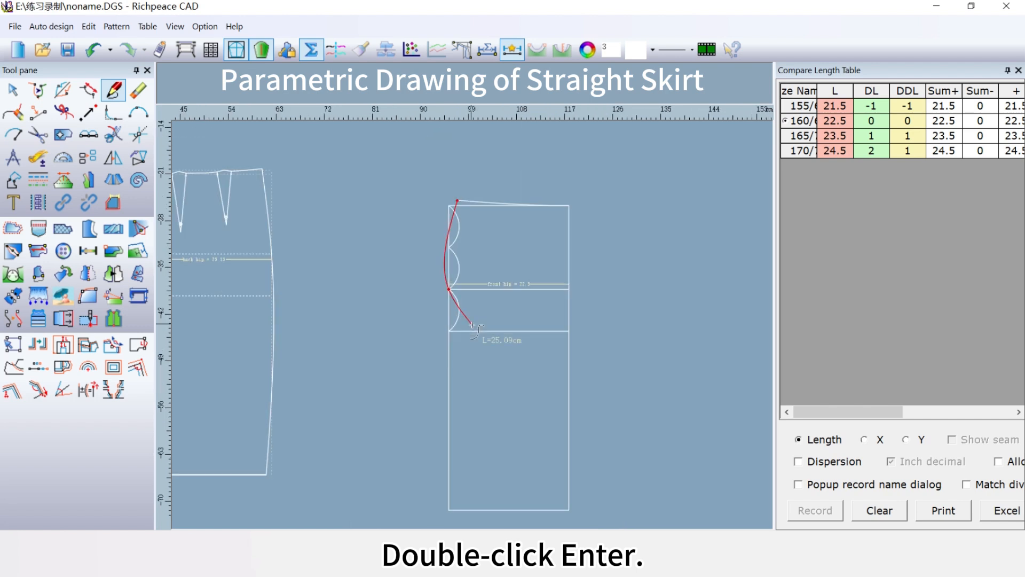
pyautogui.scroll(2, 472, 324)
pyautogui.scroll(-2, 511, 501)
pyautogui.scroll(2, 472, 325)
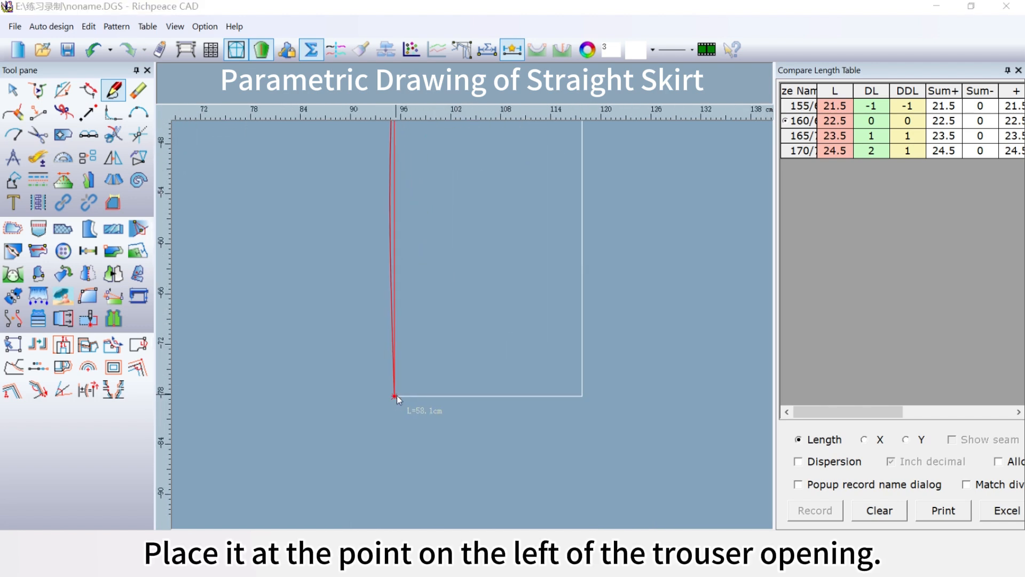
pyautogui.press('Return')
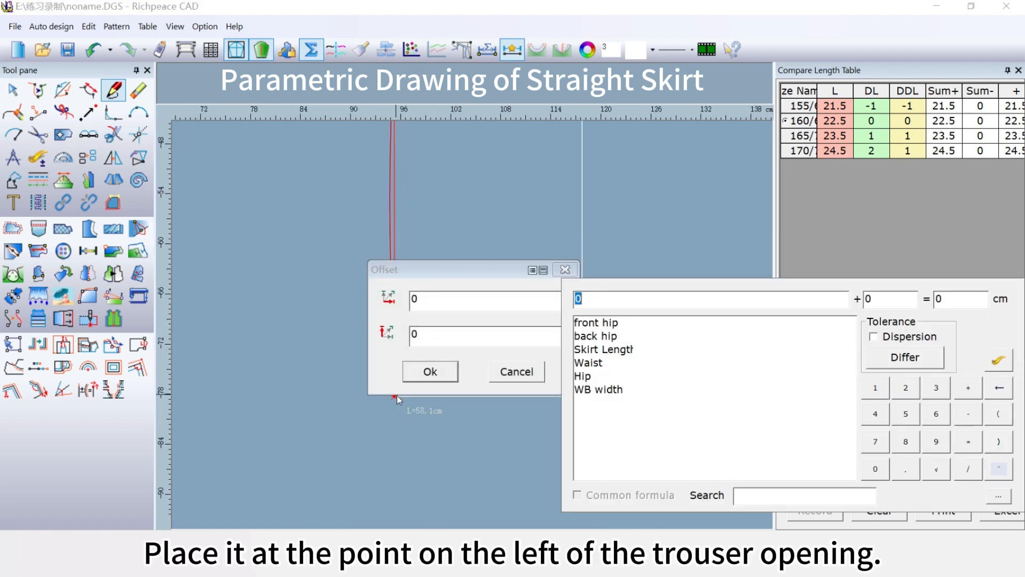
pyautogui.click(869, 392)
pyautogui.click(442, 371)
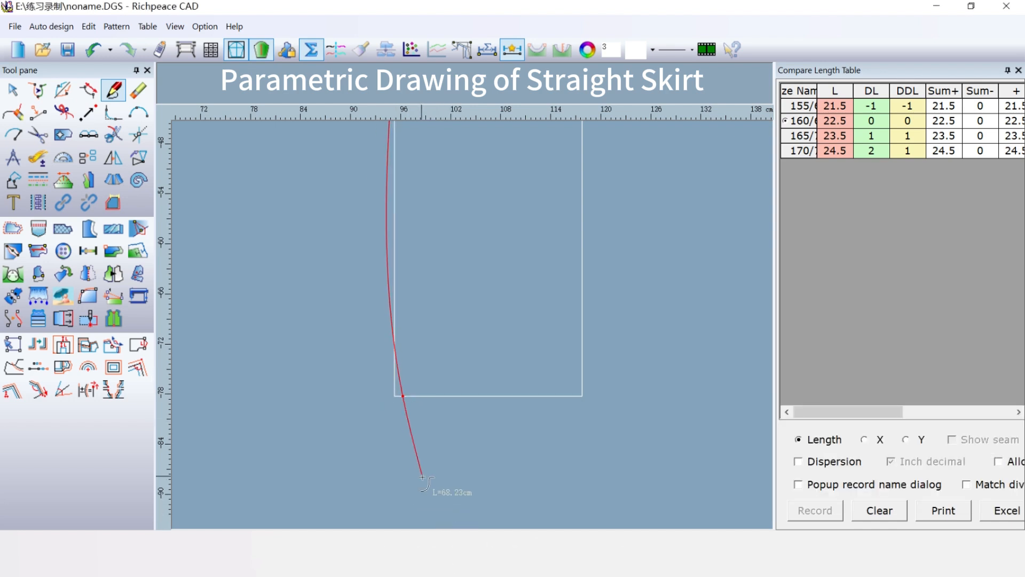
pyautogui.rightClick(476, 248)
pyautogui.scroll(-3, 475, 313)
pyautogui.scroll(4, 476, 318)
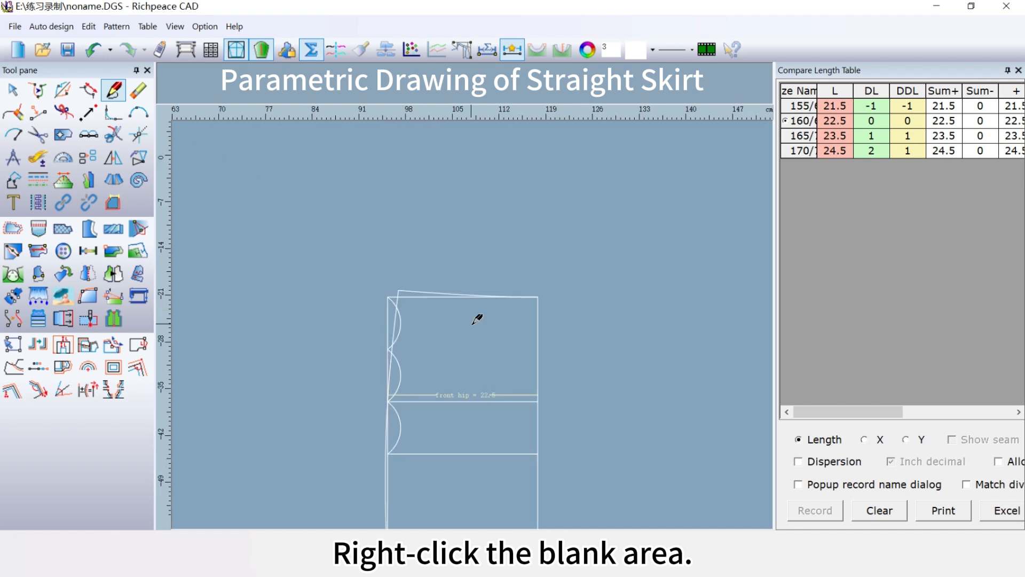
pyautogui.scroll(1, 477, 337)
pyautogui.scroll(-1, 473, 323)
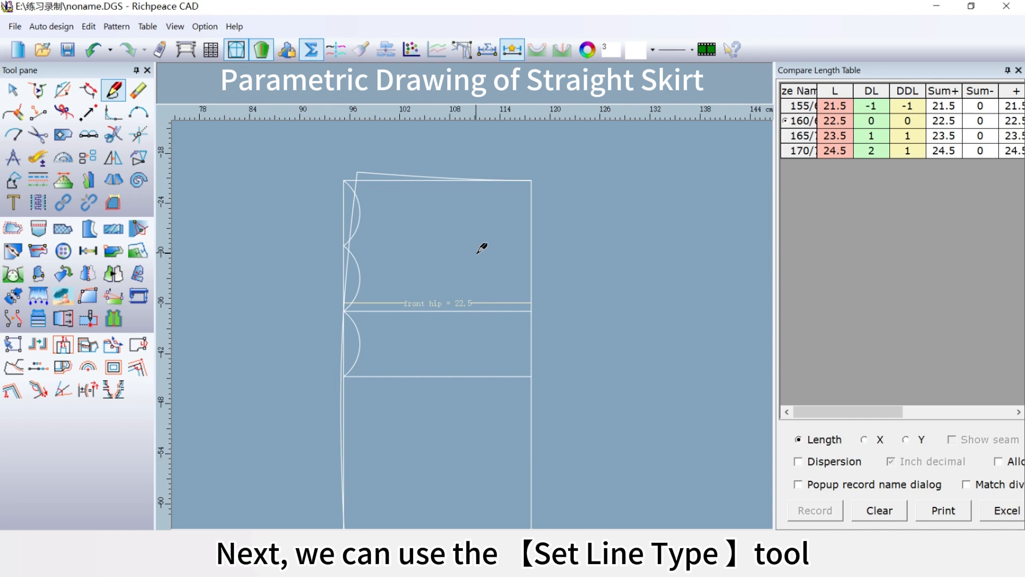
# Step: With Set Line Type, make the rectangle's left and top edges, the division arcs, the hip line and the horizontal line below it dashed
pyautogui.click(38, 180)
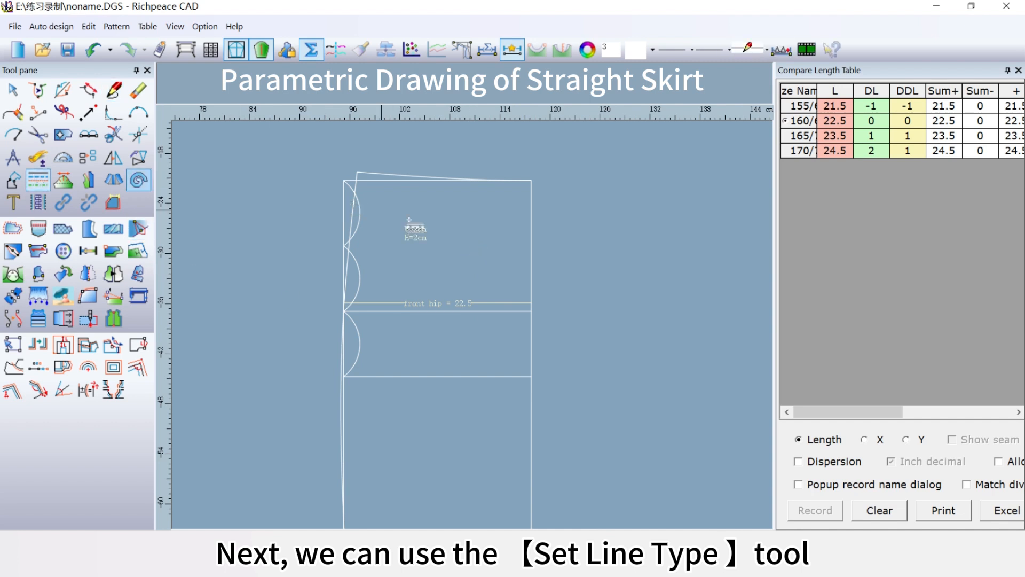
pyautogui.click(653, 50)
pyautogui.click(669, 52)
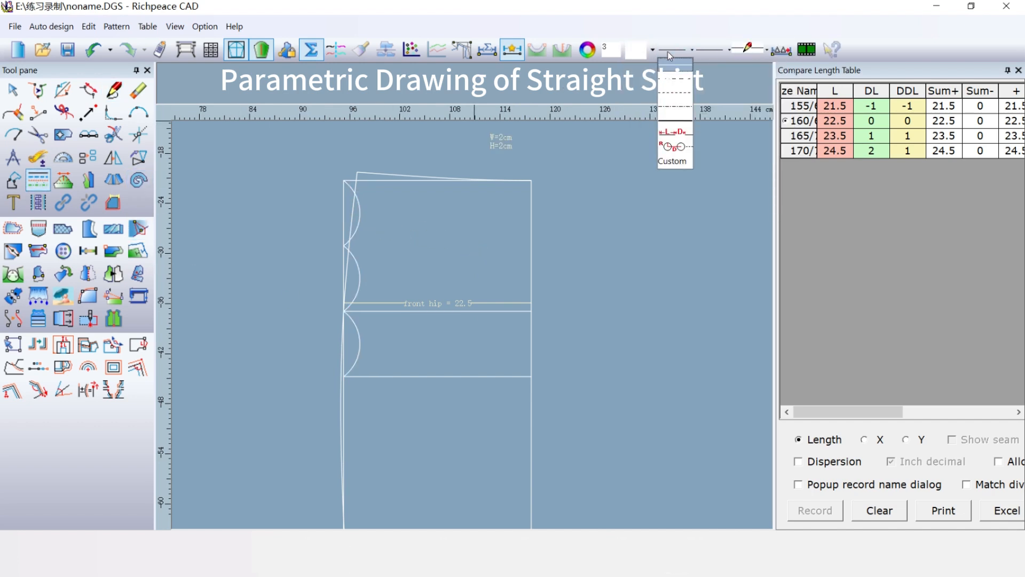
pyautogui.click(679, 99)
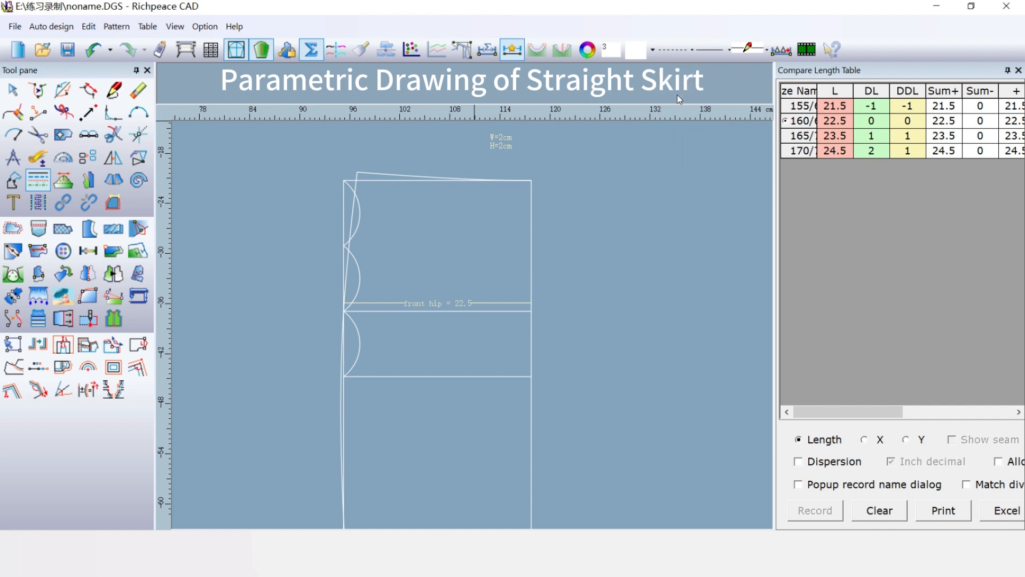
pyautogui.click(350, 187)
pyautogui.click(345, 189)
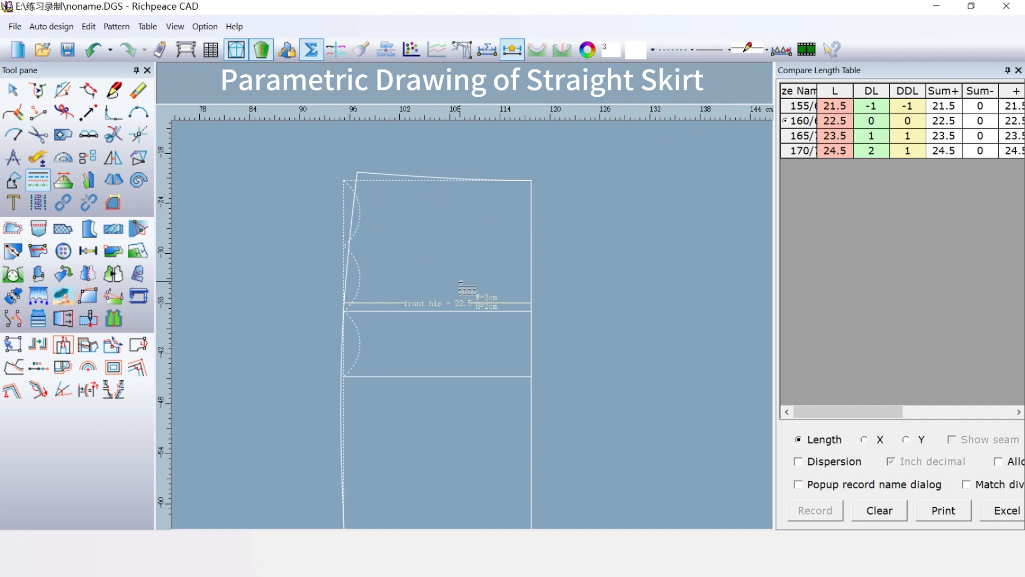
pyautogui.click(460, 310)
pyautogui.click(411, 376)
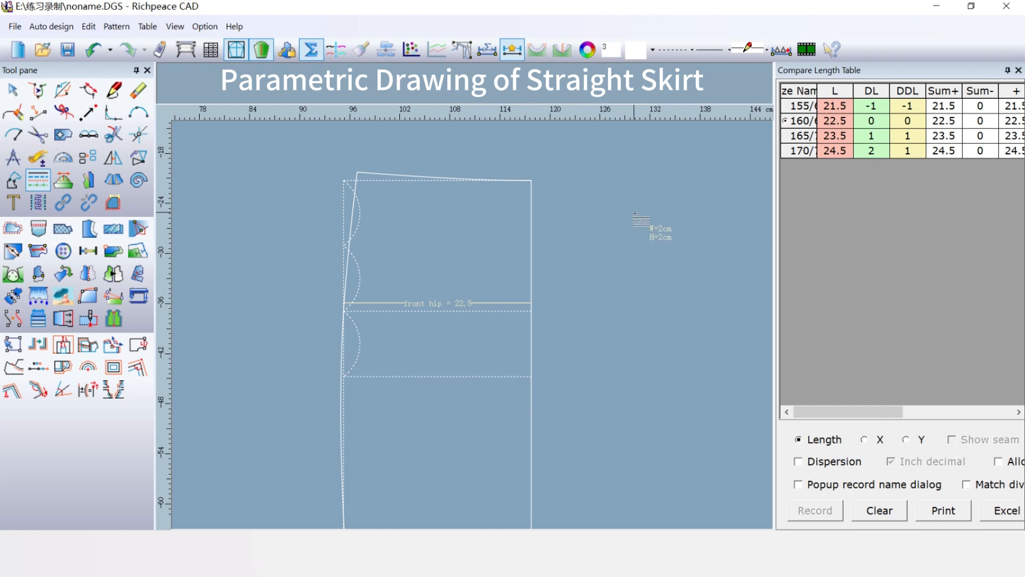
# Step: Lock the dashed left and top edges and the division arcs as auxiliary lines with the Reference primitive tool
pyautogui.rightClick(239, 196)
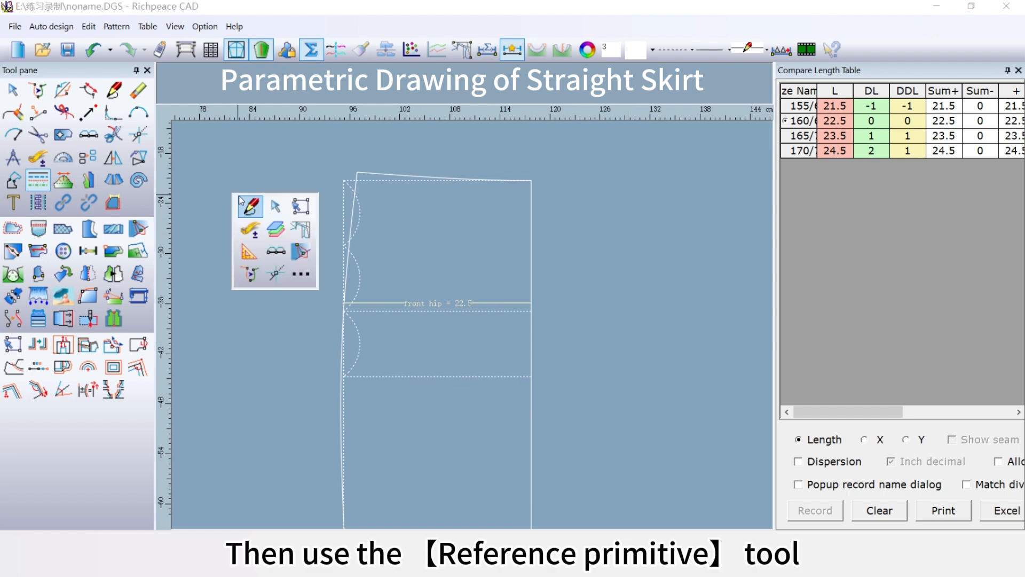
pyautogui.click(297, 231)
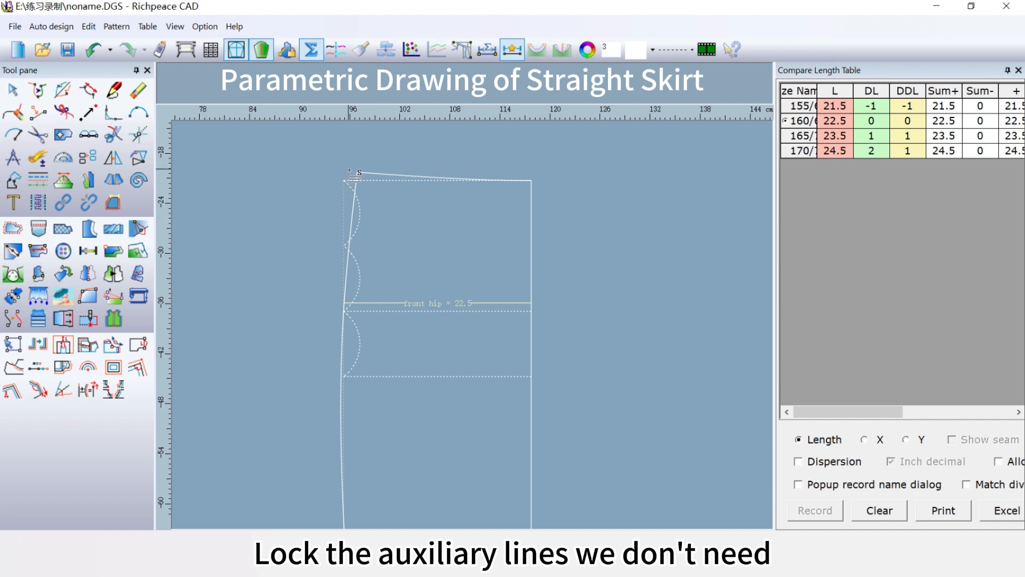
pyautogui.click(349, 178)
pyautogui.click(362, 218)
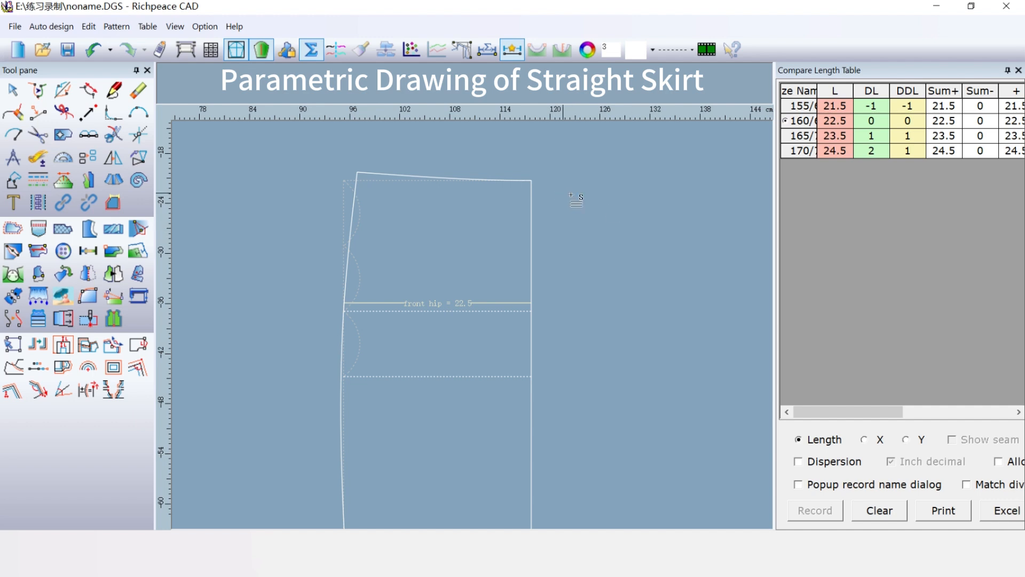
# Step: Draw a 9 cm dart centre line at 90° downward from the front waist curve's one-third point nearest the side seam
pyautogui.click(139, 136)
pyautogui.scroll(1, 472, 324)
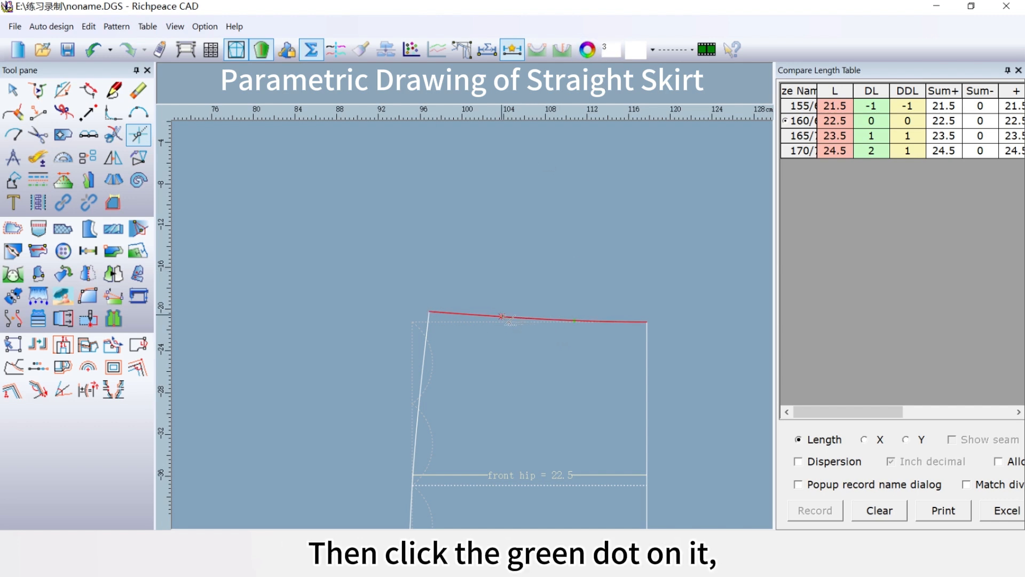
pyautogui.click(502, 316)
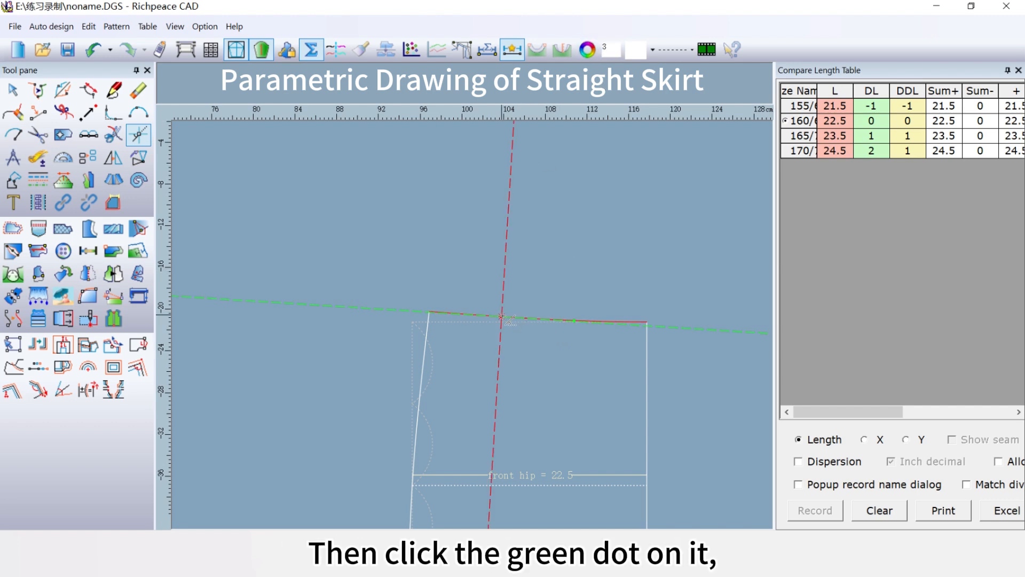
pyautogui.click(498, 404)
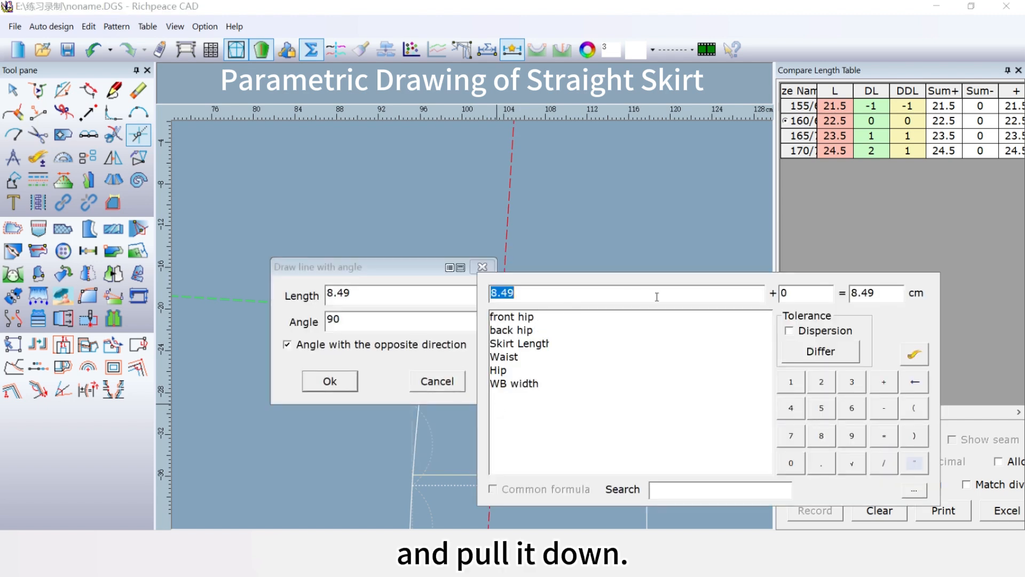
pyautogui.click(850, 442)
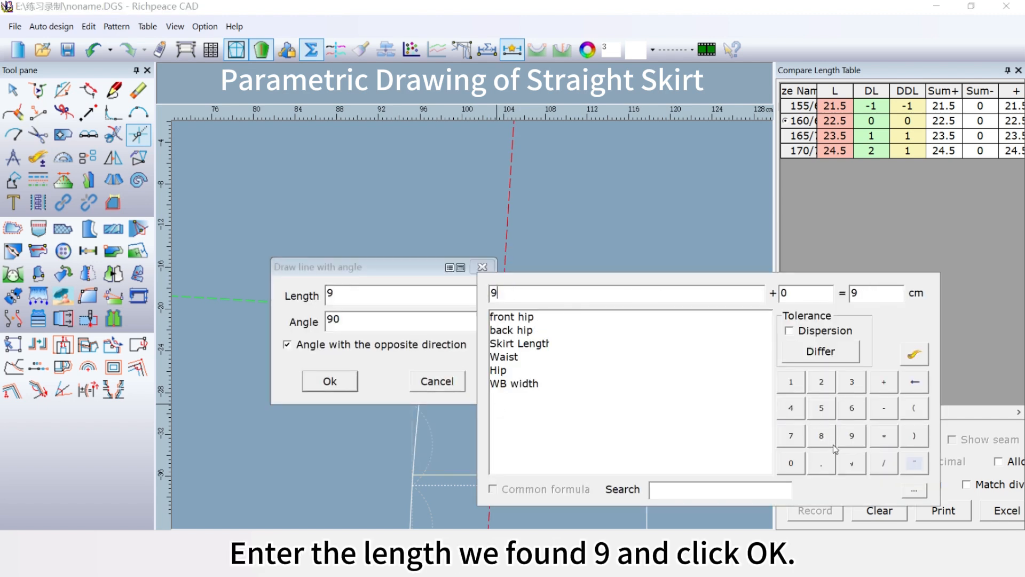
pyautogui.click(329, 381)
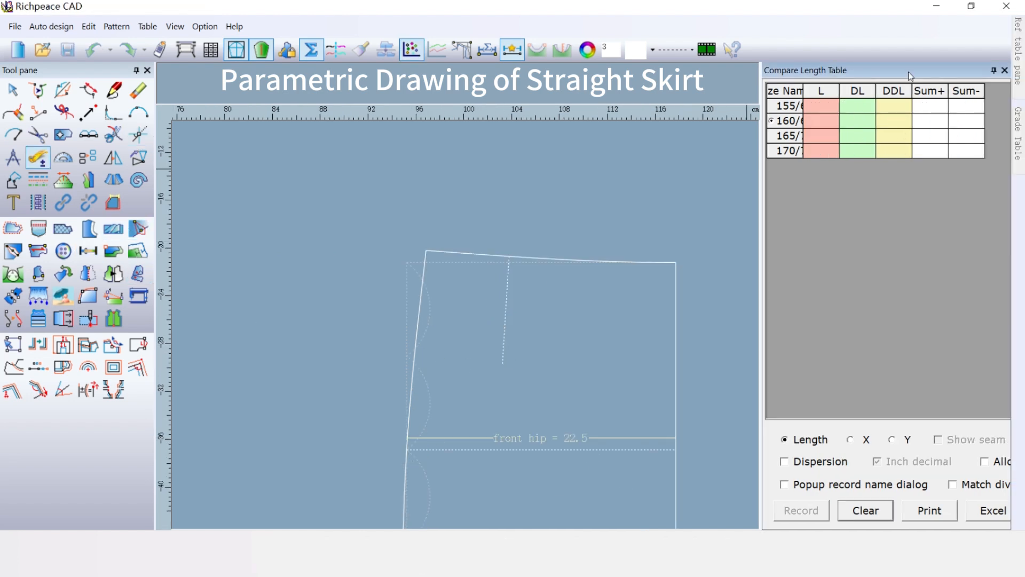
# Step: Hide the length comparison table and start a V dart on the front waist curve along the dashed dart centre line
pyautogui.click(994, 71)
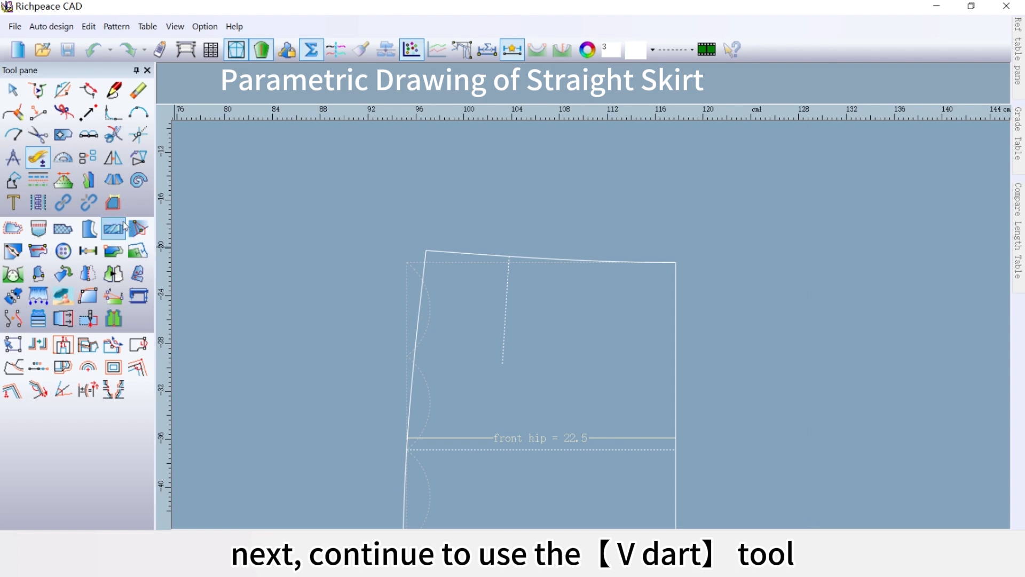
pyautogui.click(138, 228)
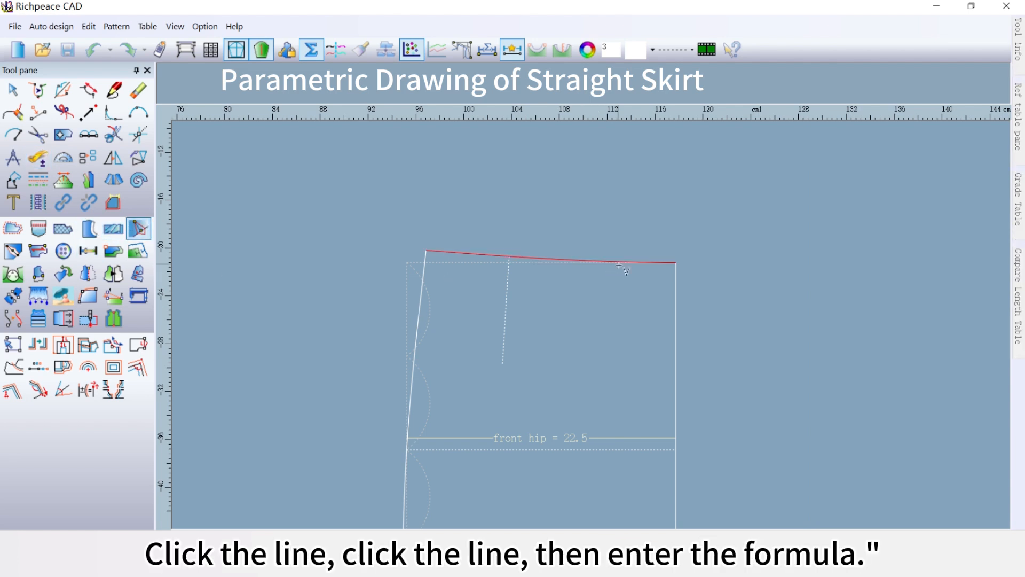
pyautogui.click(481, 252)
pyautogui.click(506, 287)
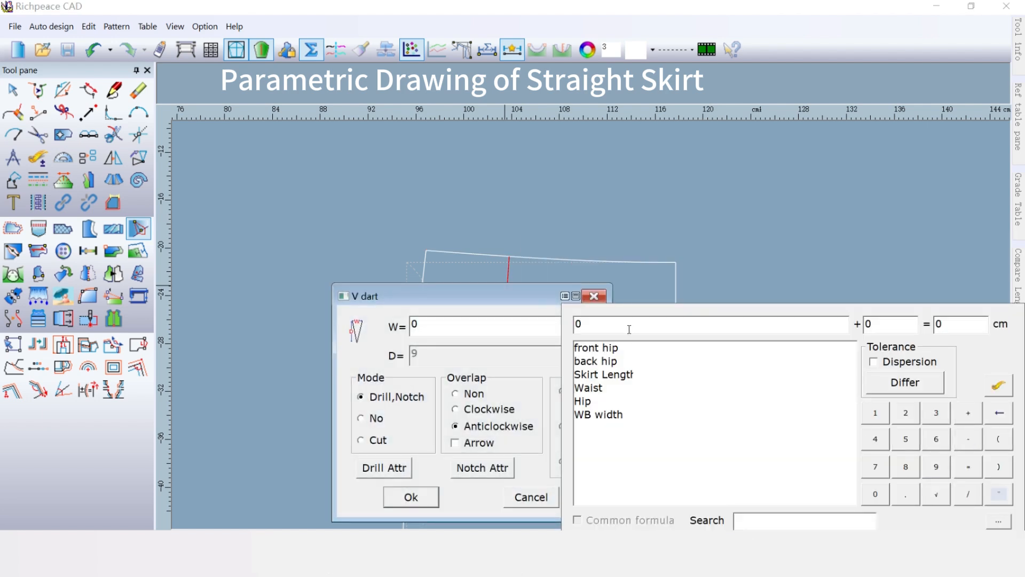
# Step: Enter (front hip-(Waist/4+1)) as the first part of the V dart's width formula
pyautogui.doubleClick(601, 348)
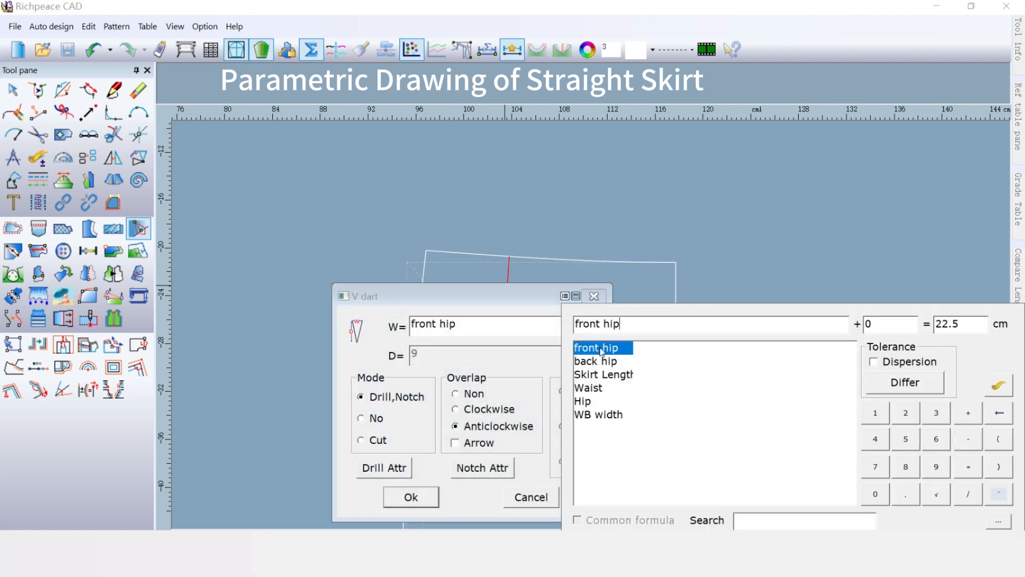
pyautogui.click(968, 439)
pyautogui.click(998, 439)
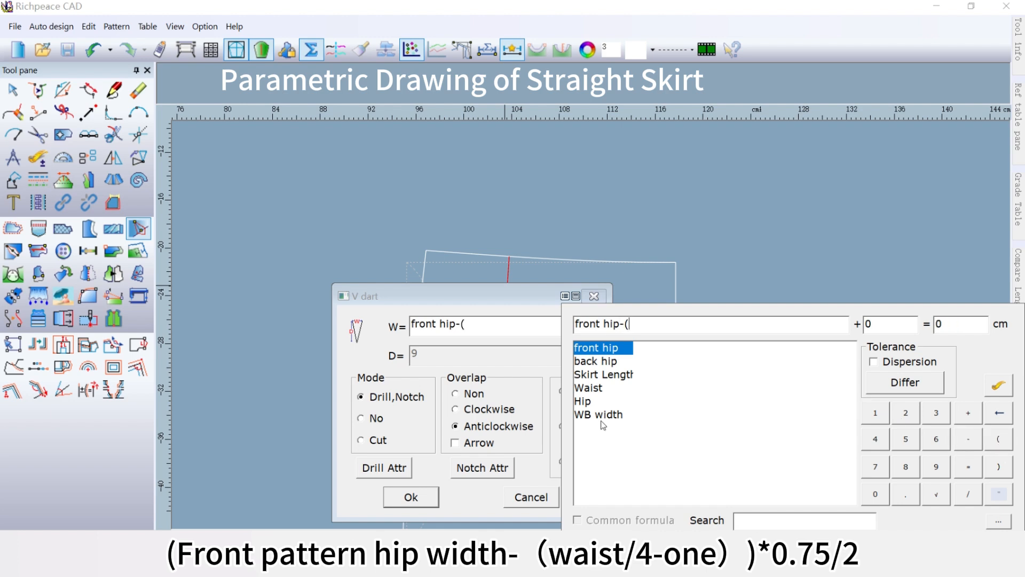
pyautogui.doubleClick(597, 388)
pyautogui.click(968, 493)
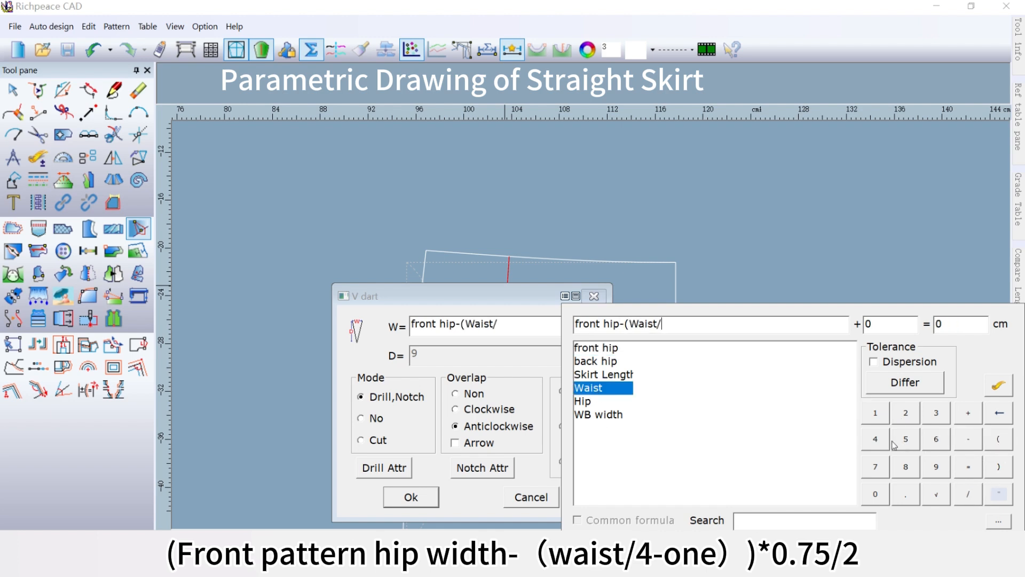
pyautogui.click(875, 439)
pyautogui.click(968, 413)
pyautogui.click(875, 412)
pyautogui.click(998, 466)
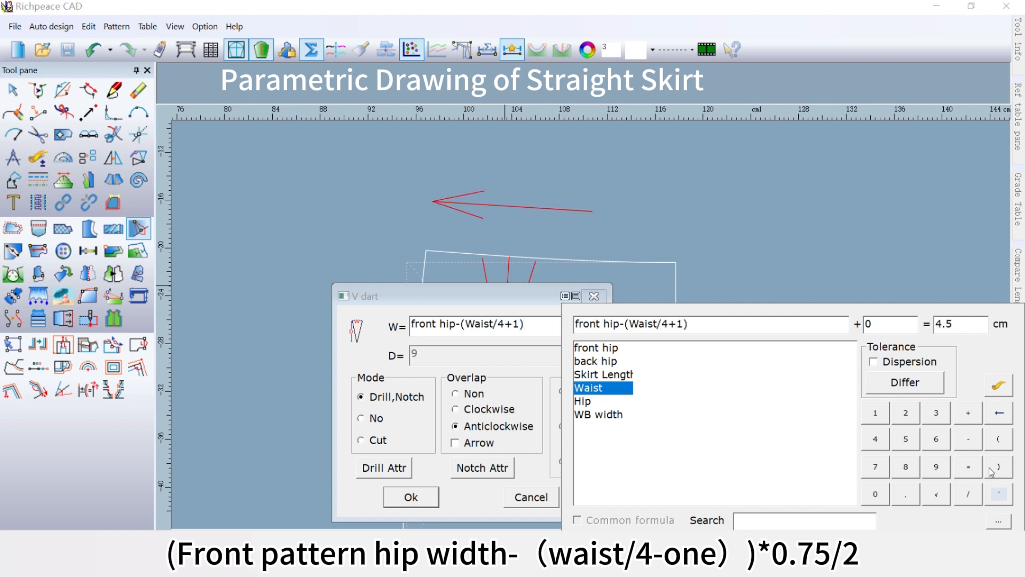
pyautogui.click(996, 472)
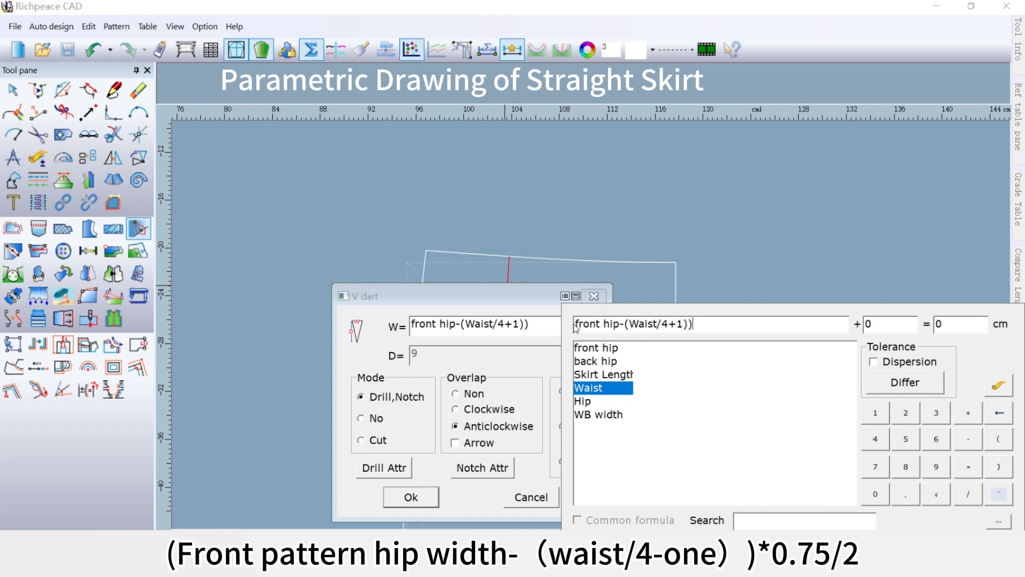
pyautogui.click(998, 438)
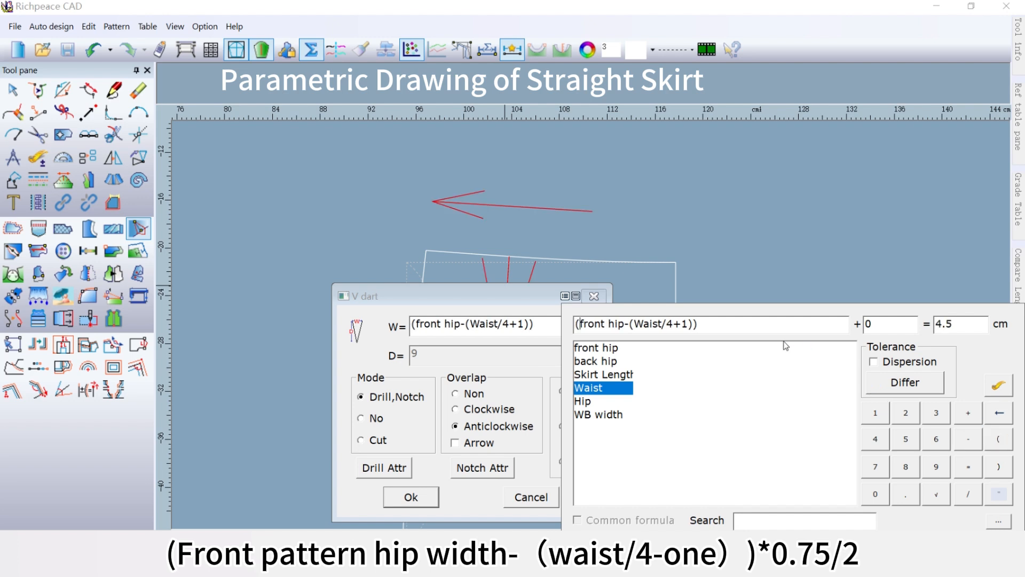
# Step: Complete the V dart's width formula as (front hip-(Waist/4+1))*0.75/2
pyautogui.click(968, 467)
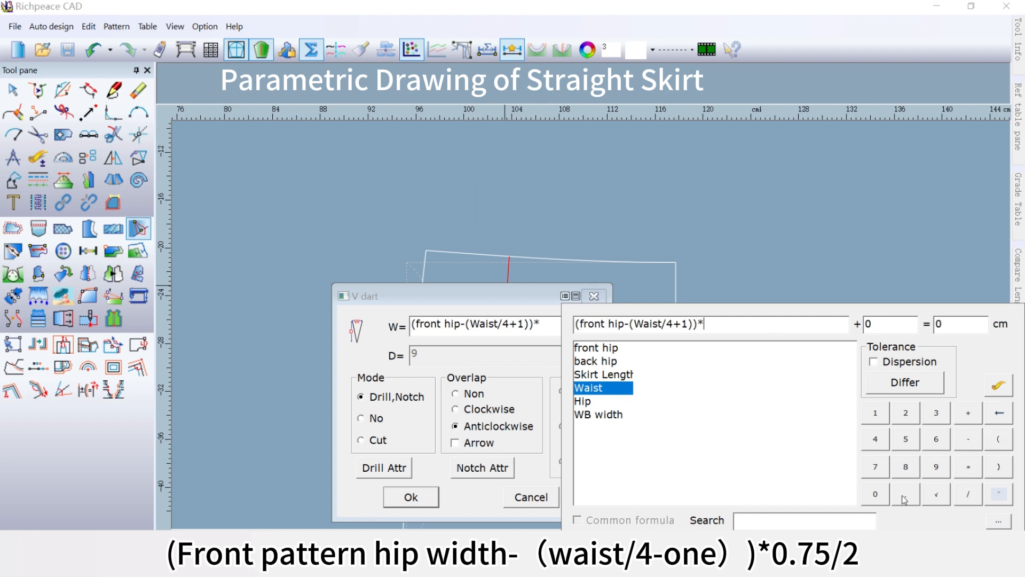
pyautogui.click(875, 493)
pyautogui.click(906, 494)
pyautogui.click(875, 467)
pyautogui.click(906, 439)
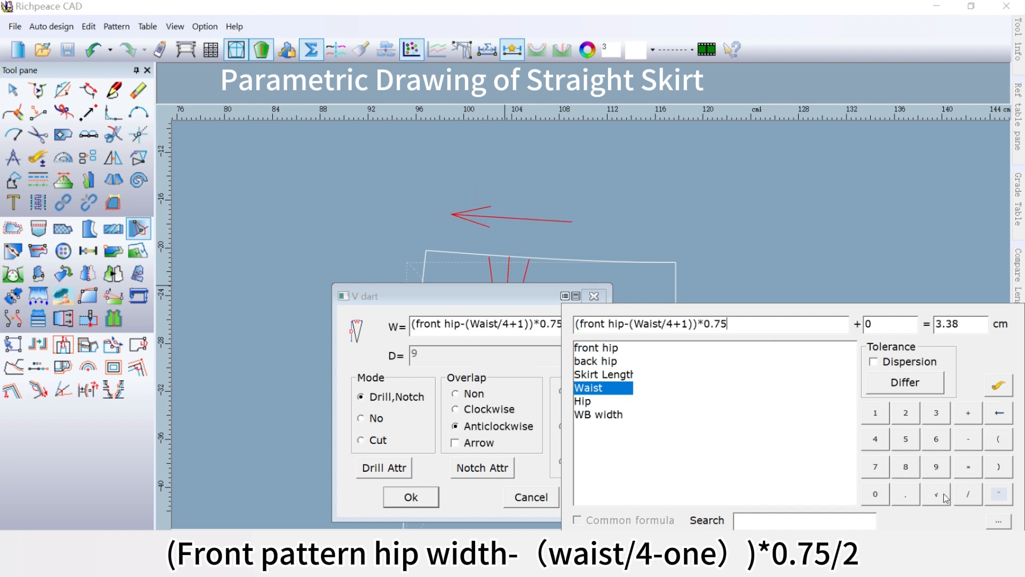
pyautogui.click(968, 497)
pyautogui.click(905, 416)
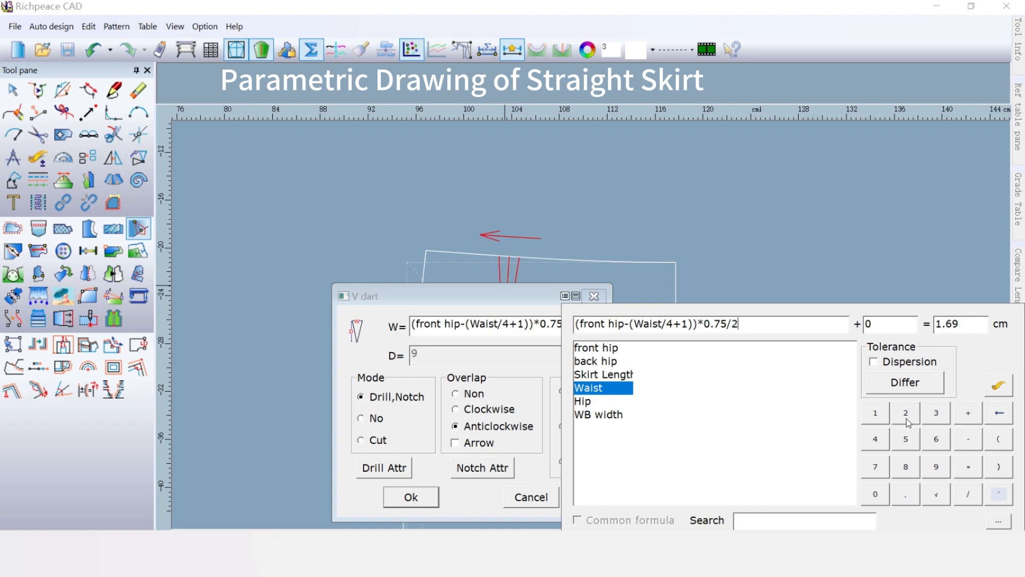
# Step: Create the front V dart with drill and notches, and finish adjusting the waist curve across the closed dart
pyautogui.click(431, 500)
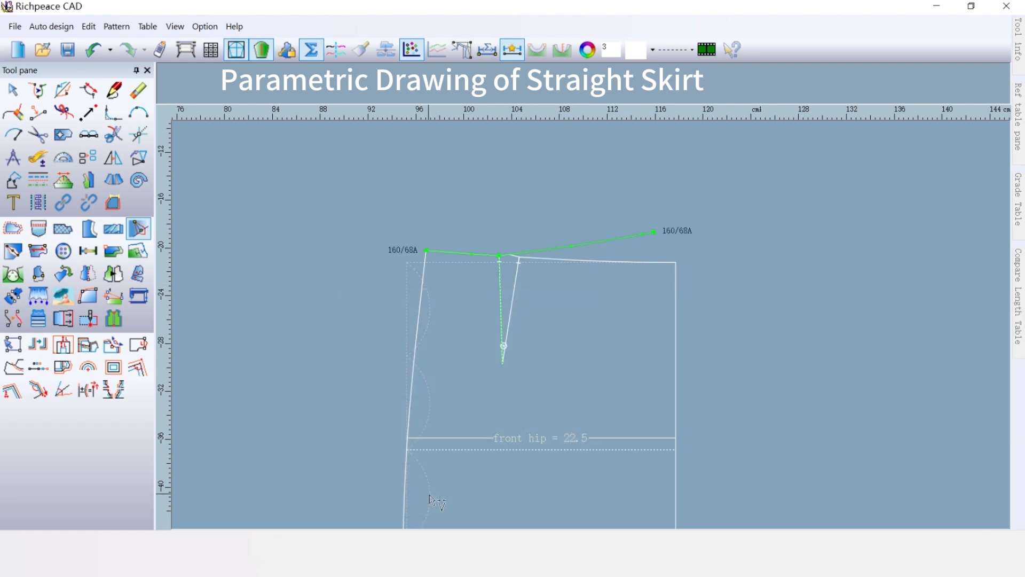
pyautogui.click(537, 255)
pyautogui.rightClick(534, 215)
pyautogui.rightClick(534, 215)
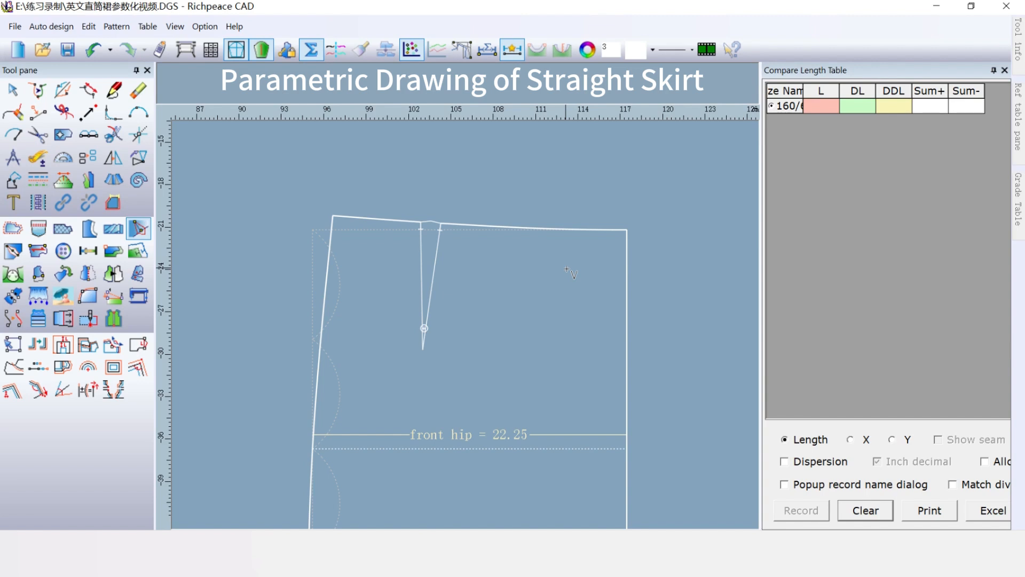
# Step: Draw an 8 cm dart centre line at 90 degrees from the midpoint of the waist segment between the first dart and centre front
pyautogui.click(139, 136)
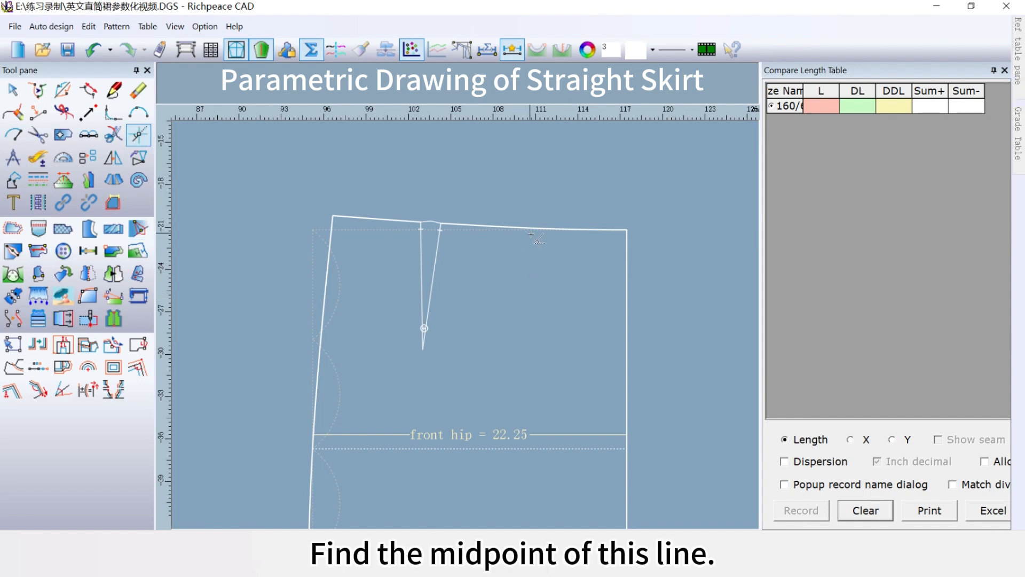
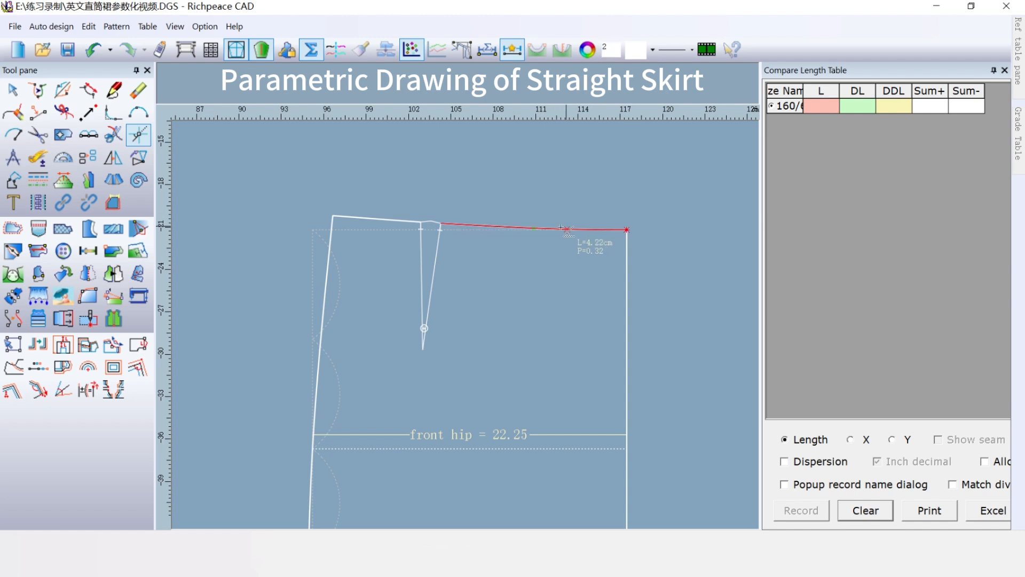
pyautogui.click(535, 228)
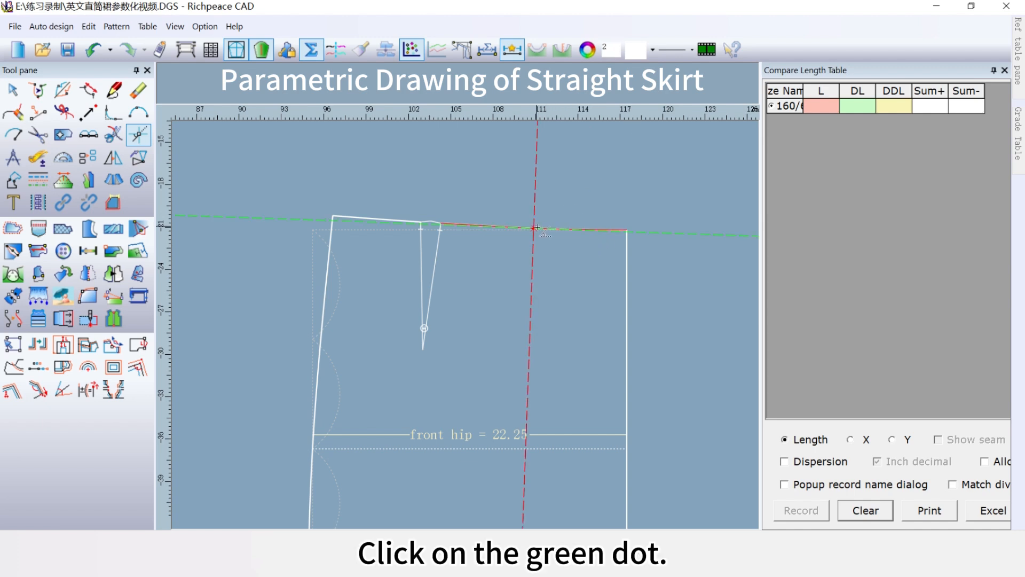
pyautogui.click(532, 345)
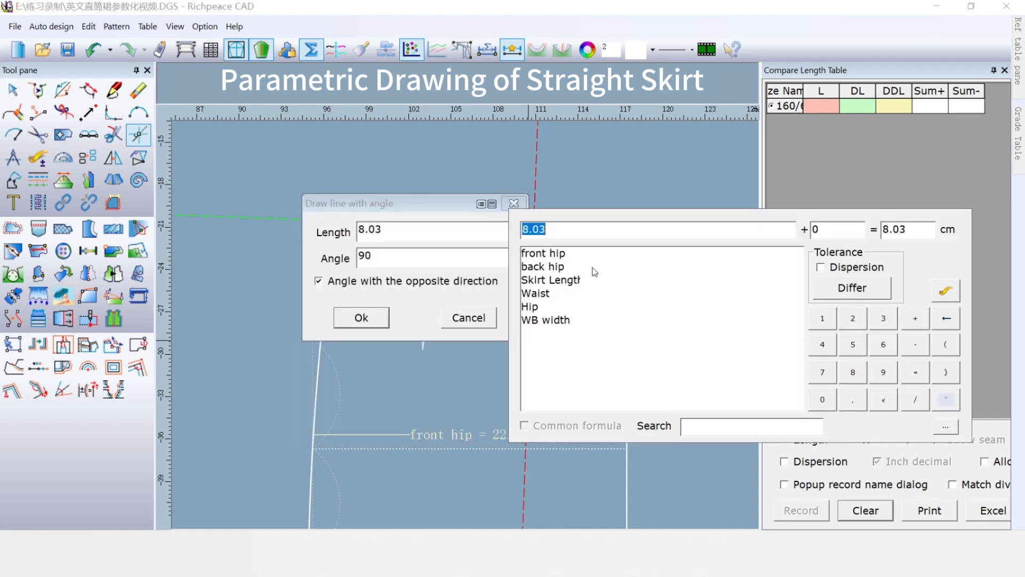
pyautogui.click(858, 372)
pyautogui.click(372, 318)
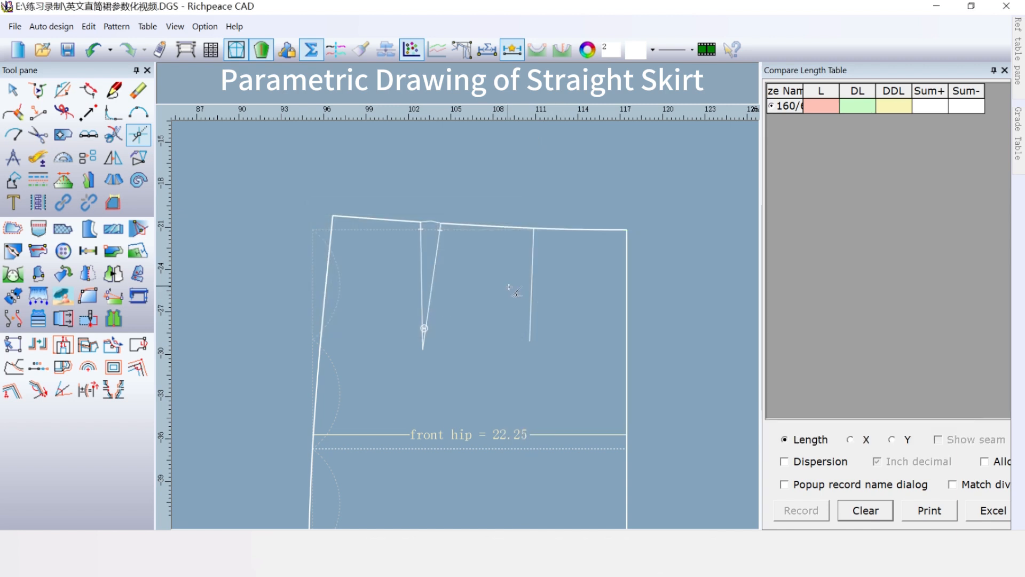
# Step: Start a second V dart on the front waist curve along the new 8 cm centre line
pyautogui.click(138, 228)
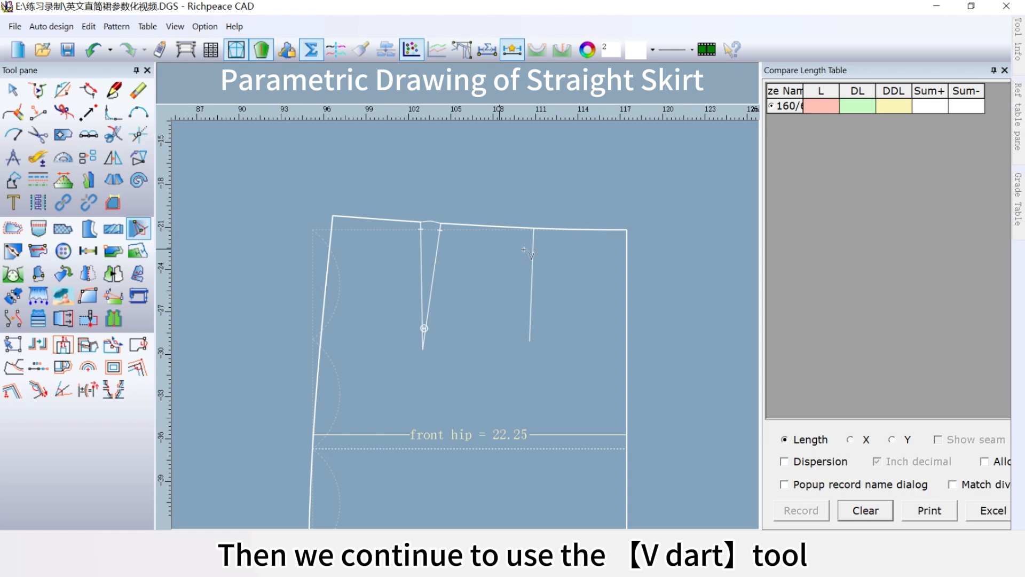
pyautogui.click(528, 229)
pyautogui.click(531, 251)
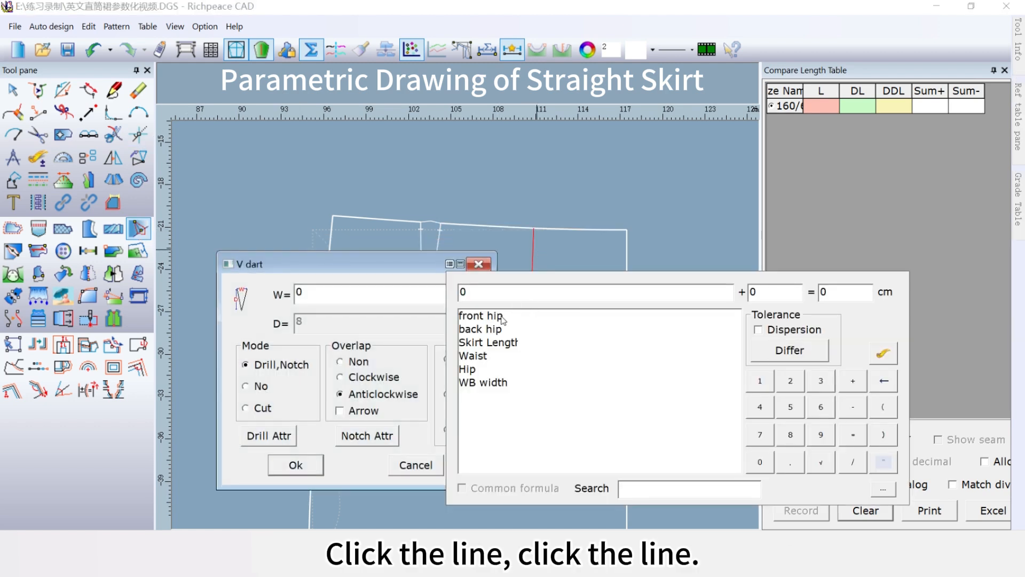
# Step: Enter (front hip-(Waist/4-1)) as the first part of the second dart's width formula
pyautogui.click(883, 407)
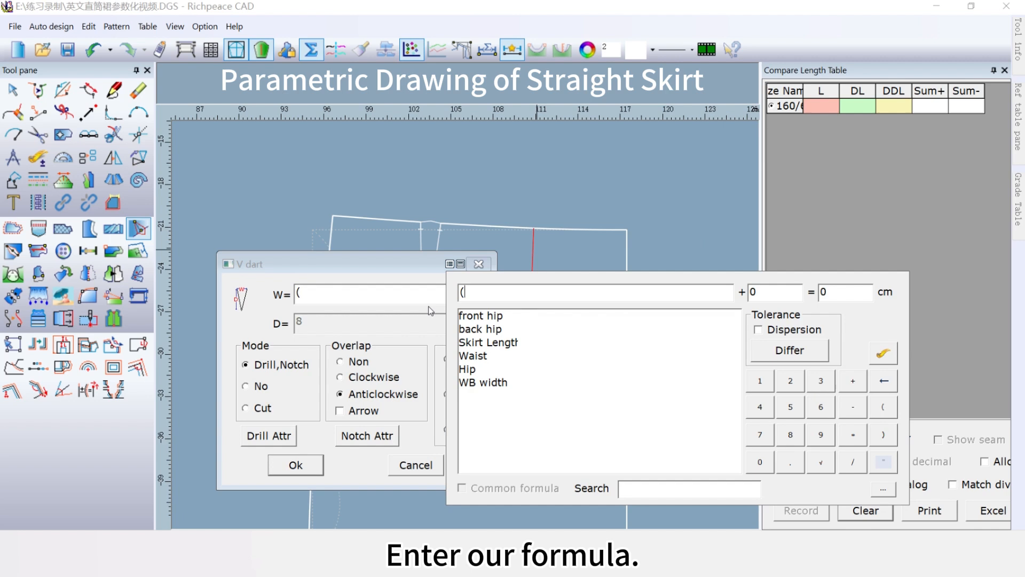
pyautogui.doubleClick(472, 317)
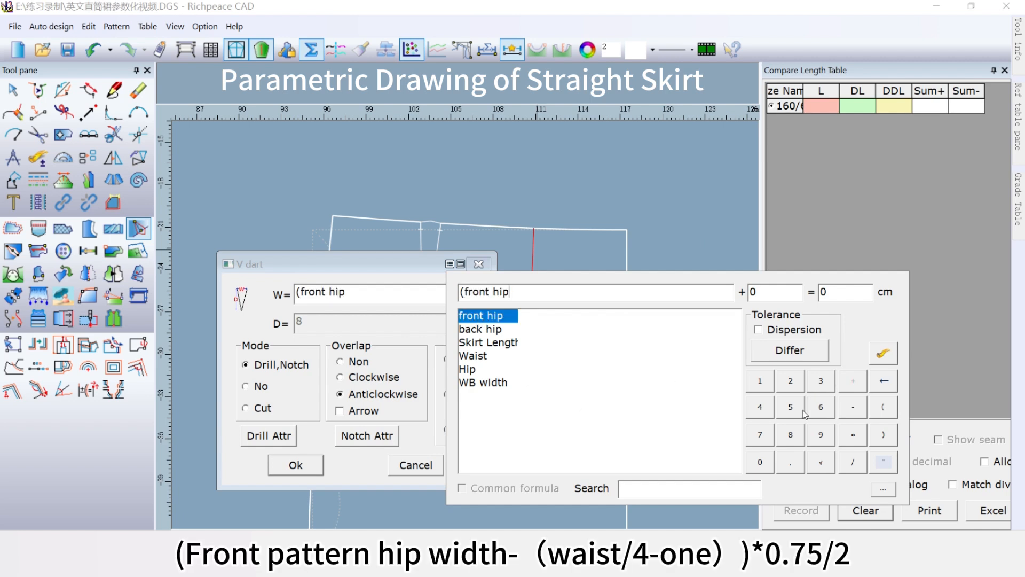
pyautogui.click(854, 410)
pyautogui.click(886, 411)
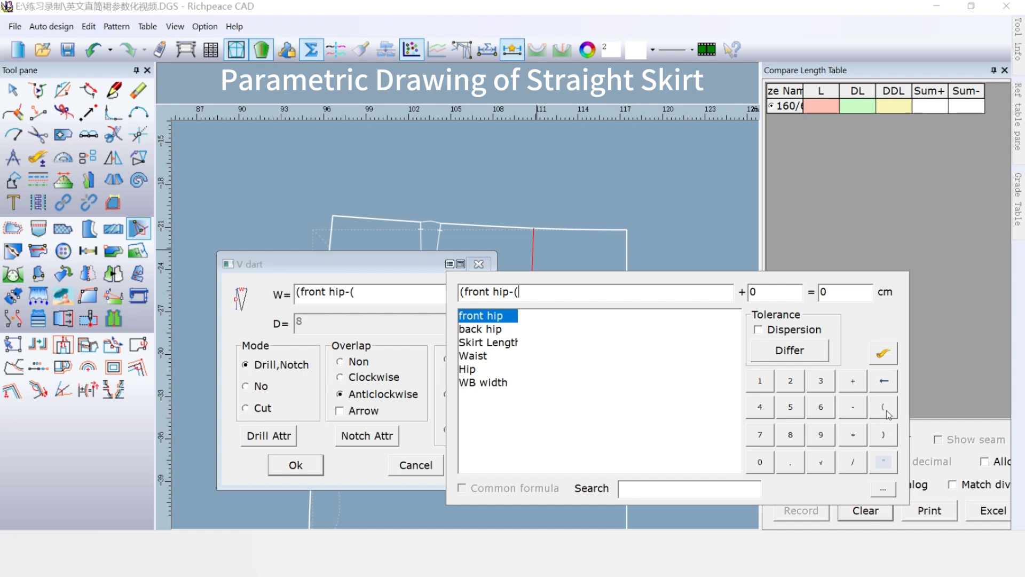
pyautogui.doubleClick(475, 356)
pyautogui.click(853, 462)
pyautogui.click(760, 406)
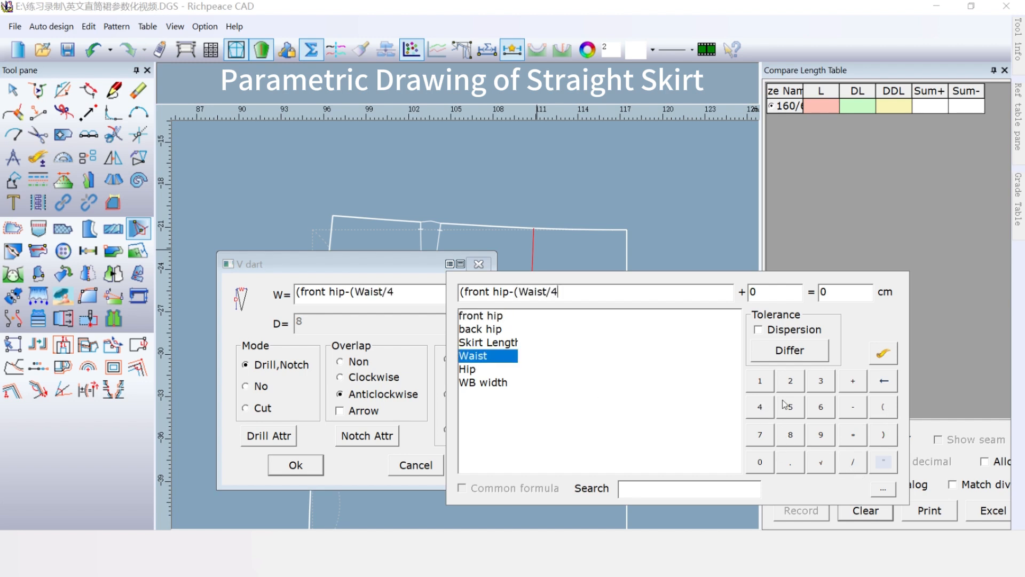
pyautogui.click(853, 407)
pyautogui.click(759, 380)
# Step: Complete the width formula with *0.75/2, then create the second front dart with drill and notches and accept the waist curve adjustment
pyautogui.click(855, 435)
pyautogui.click(769, 463)
pyautogui.click(790, 462)
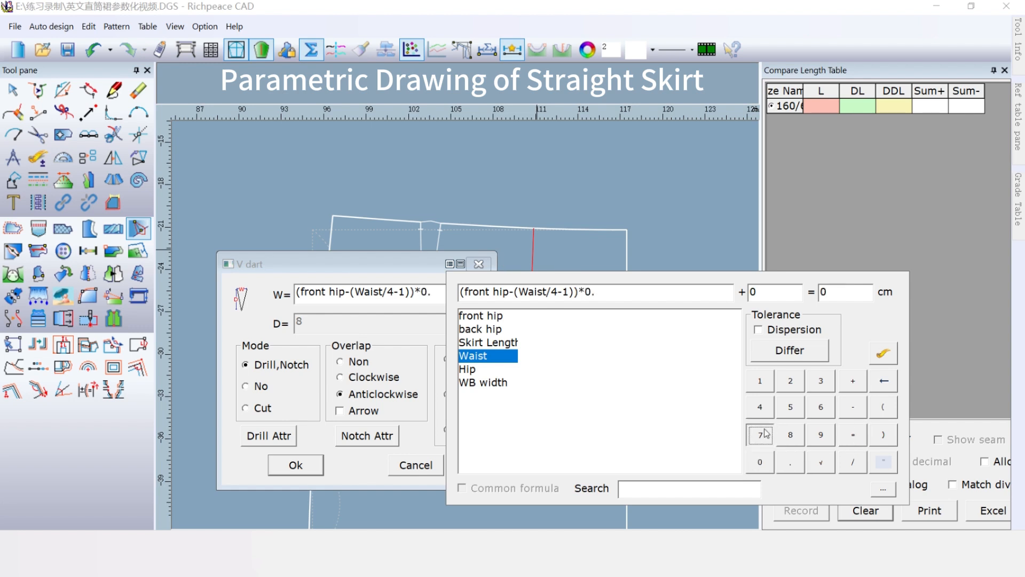
pyautogui.click(761, 436)
pyautogui.click(791, 407)
pyautogui.click(853, 463)
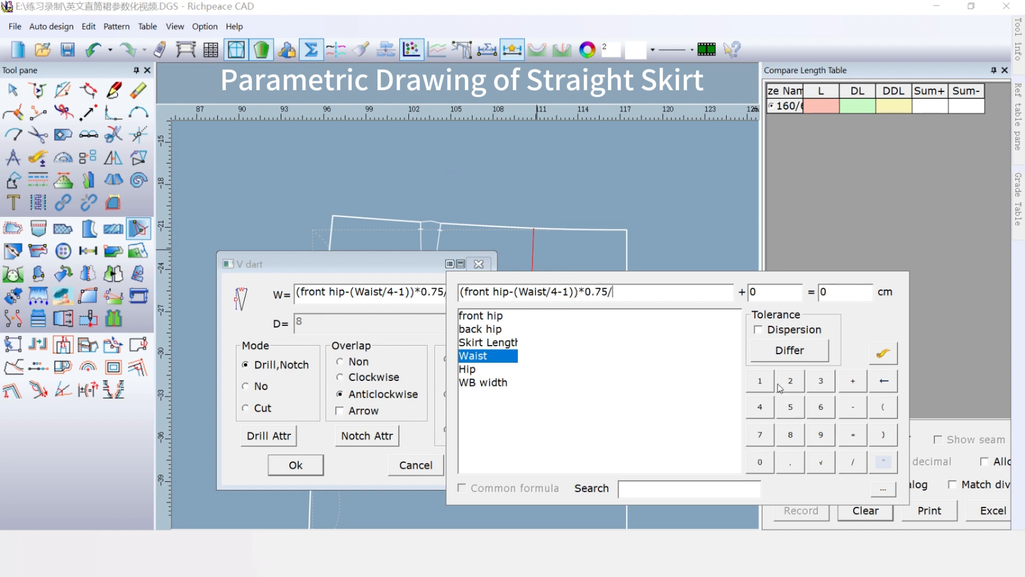
pyautogui.click(791, 381)
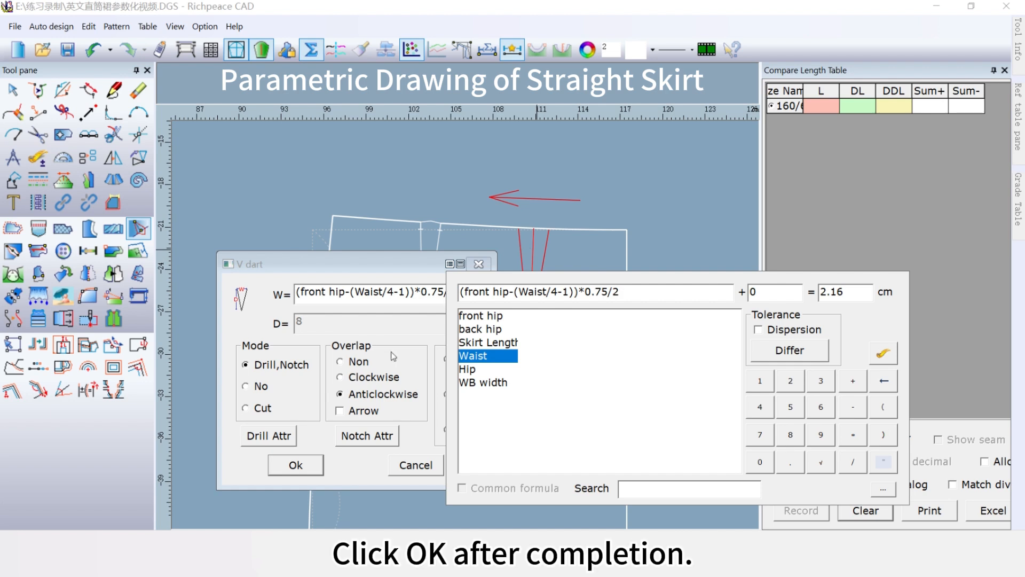
pyautogui.click(316, 468)
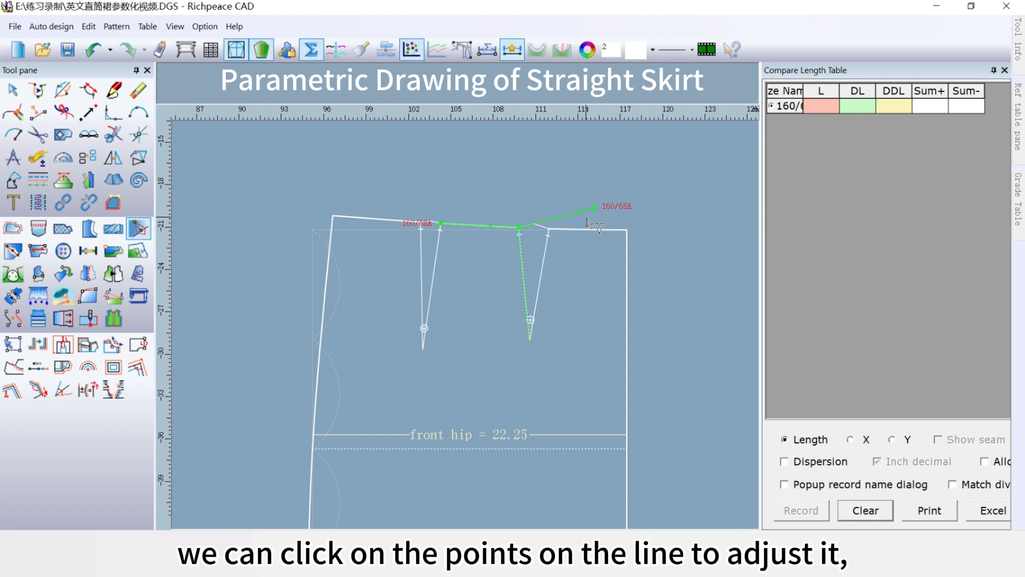
pyautogui.rightClick(538, 199)
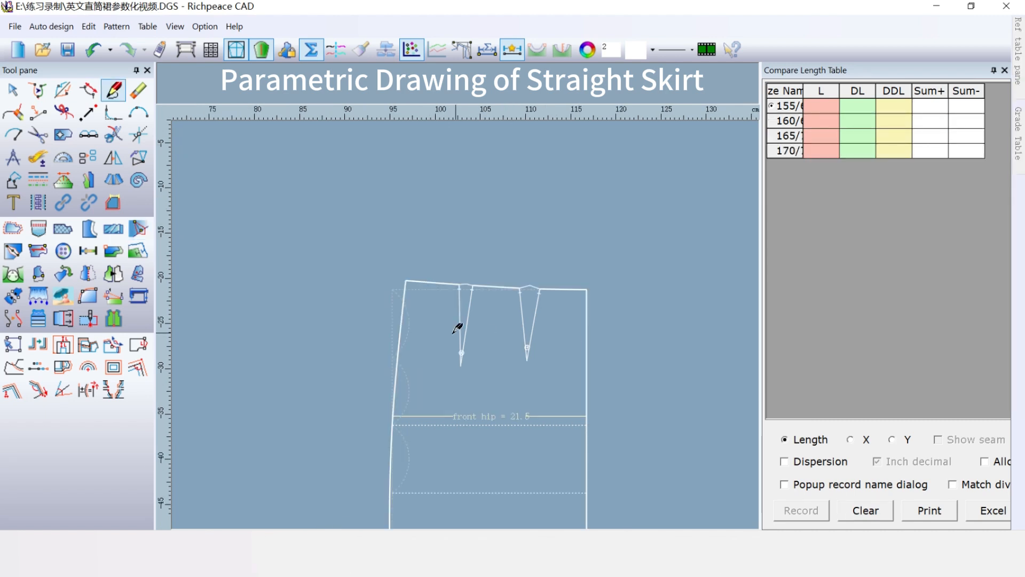
# Step: Measure the three back waist segments between the darts with Compare Length and record their total as a variable
pyautogui.scroll(-3, 458, 327)
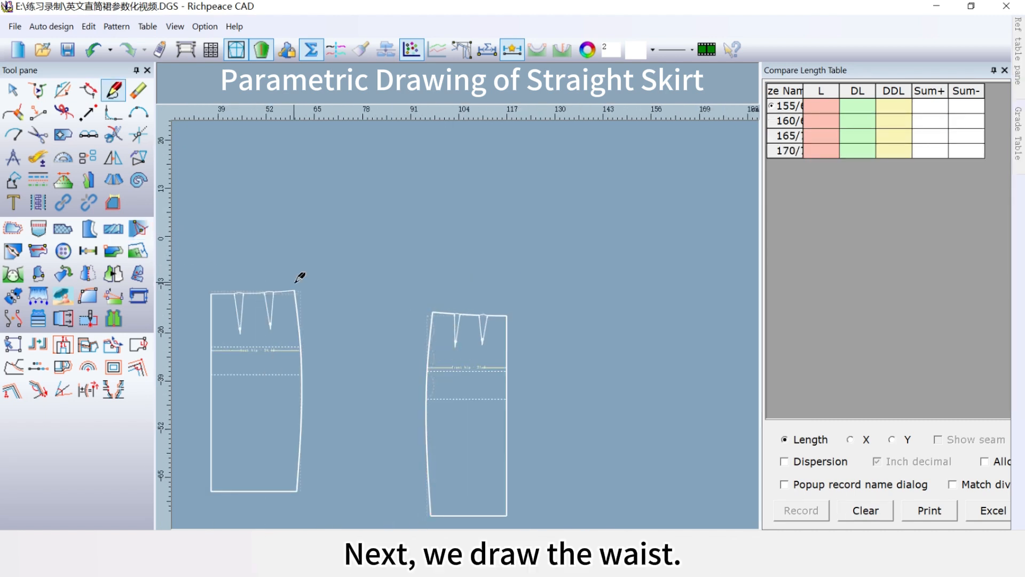
pyautogui.scroll(2, 267, 259)
pyautogui.scroll(-2, 533, 364)
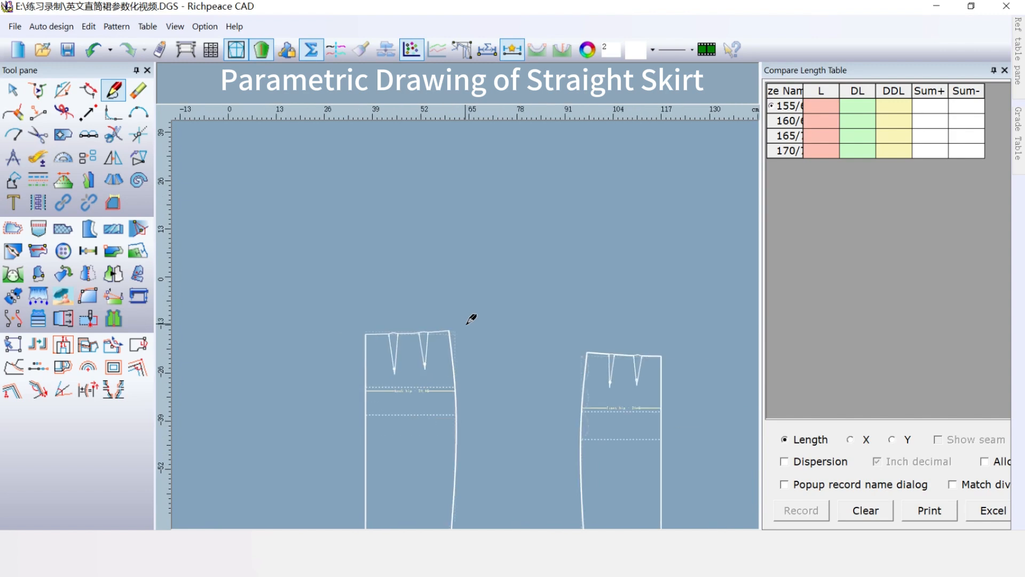
pyautogui.scroll(-1, 459, 320)
pyautogui.click(38, 158)
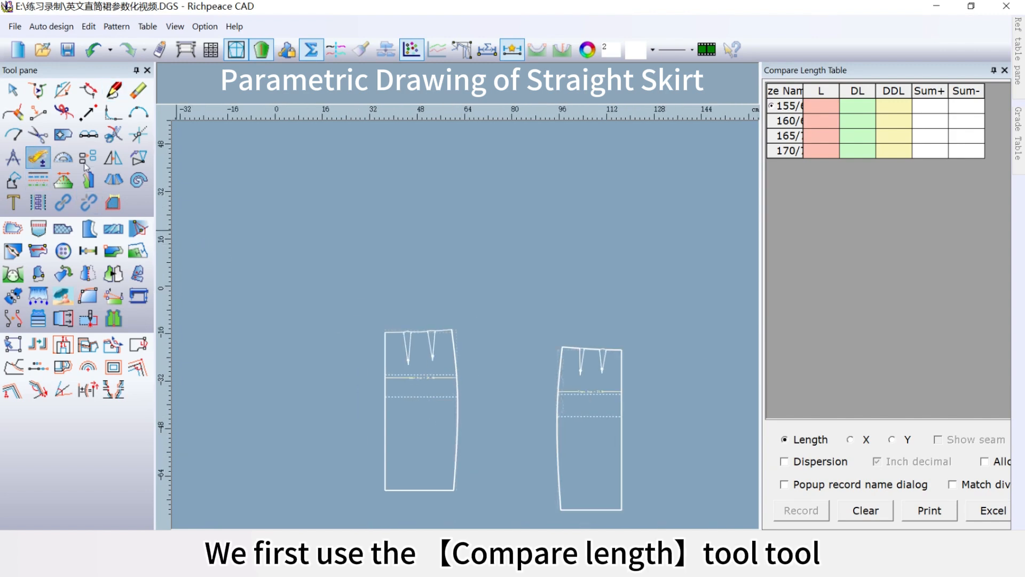
pyautogui.scroll(4, 469, 331)
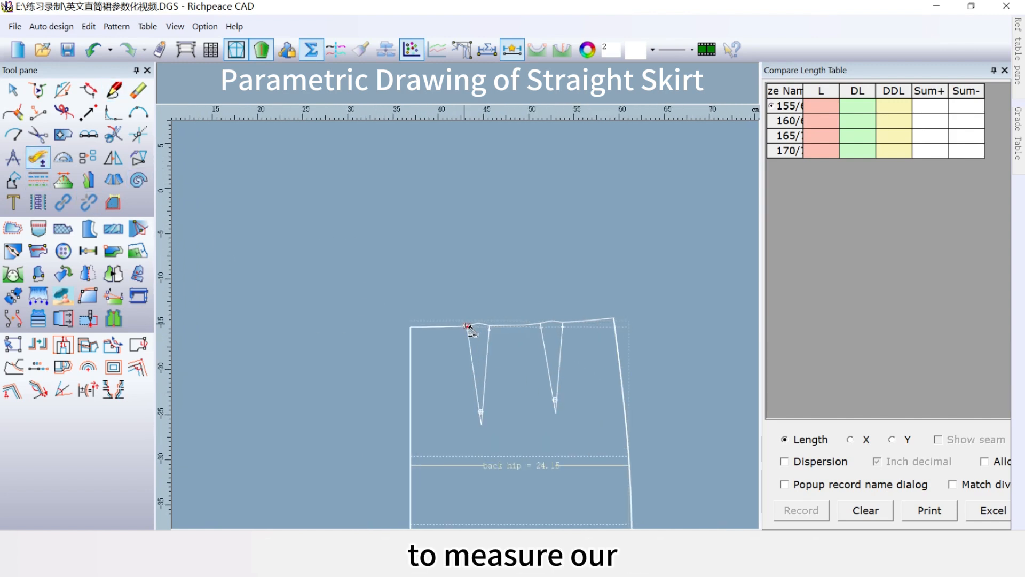
pyautogui.click(457, 327)
pyautogui.click(515, 325)
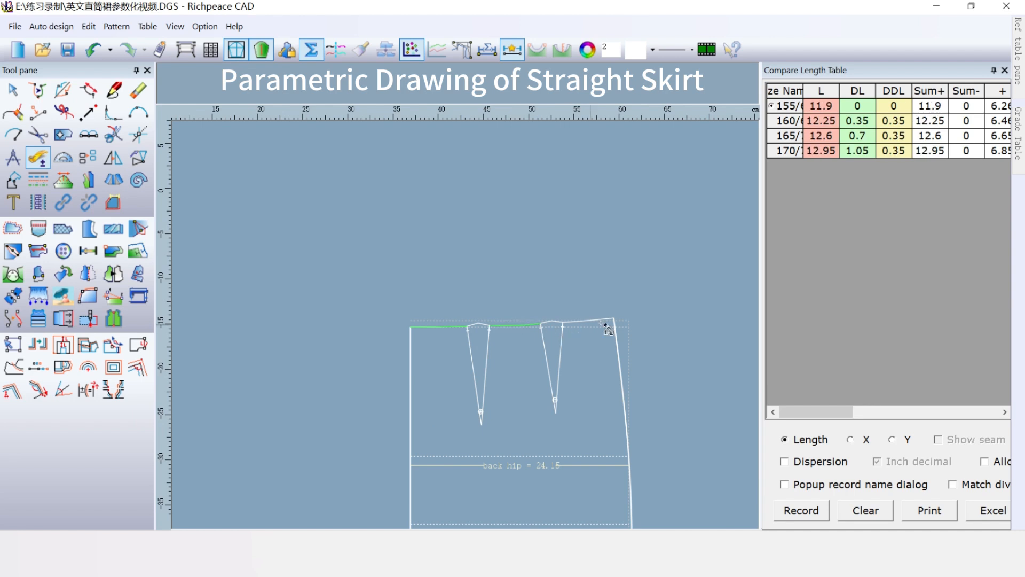
pyautogui.click(603, 325)
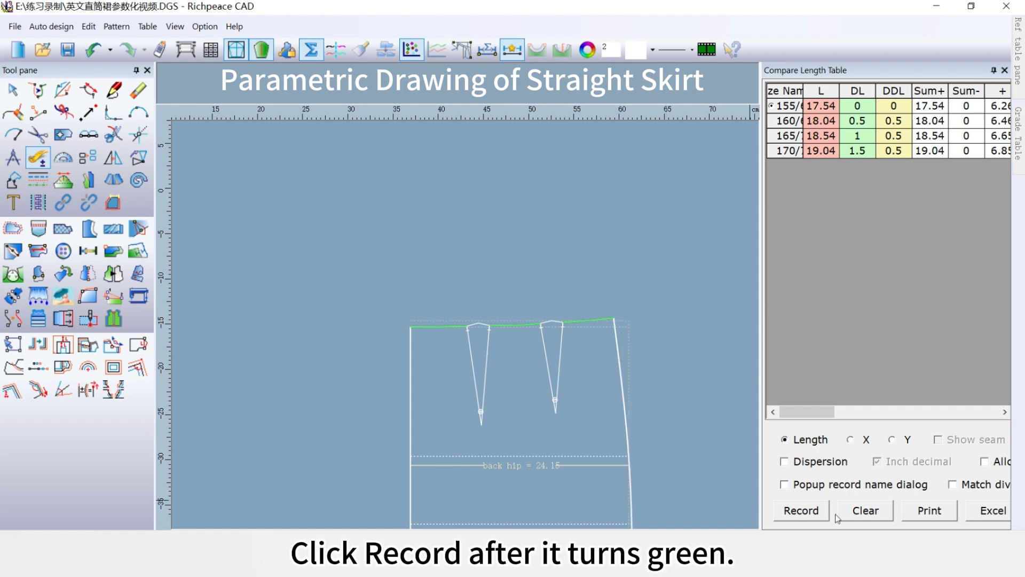
pyautogui.click(806, 512)
# Step: Measure the three front waist segments between the darts and record their total as a variable
pyautogui.scroll(-5, 465, 326)
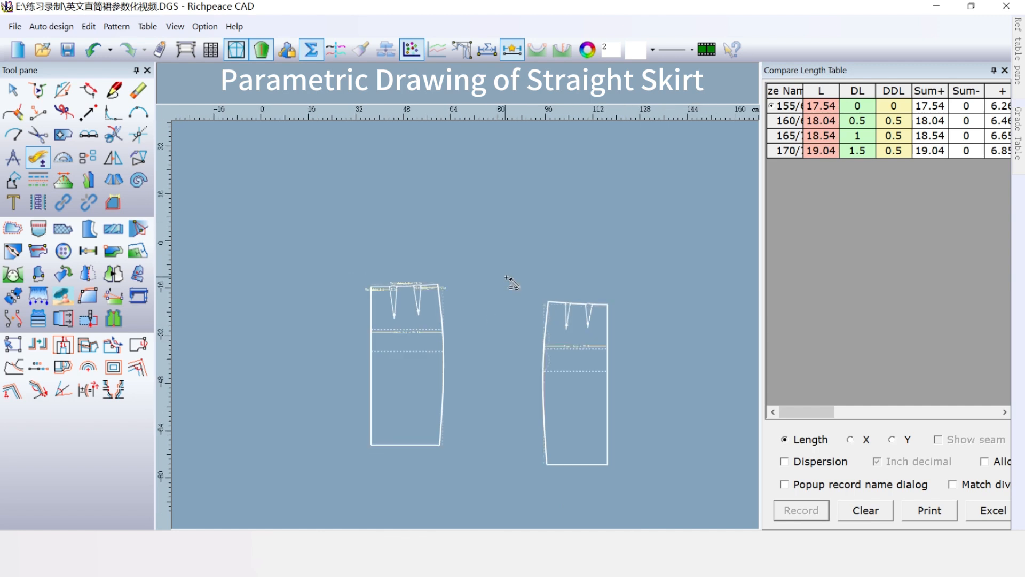
pyautogui.scroll(4, 510, 279)
pyautogui.scroll(3, 470, 328)
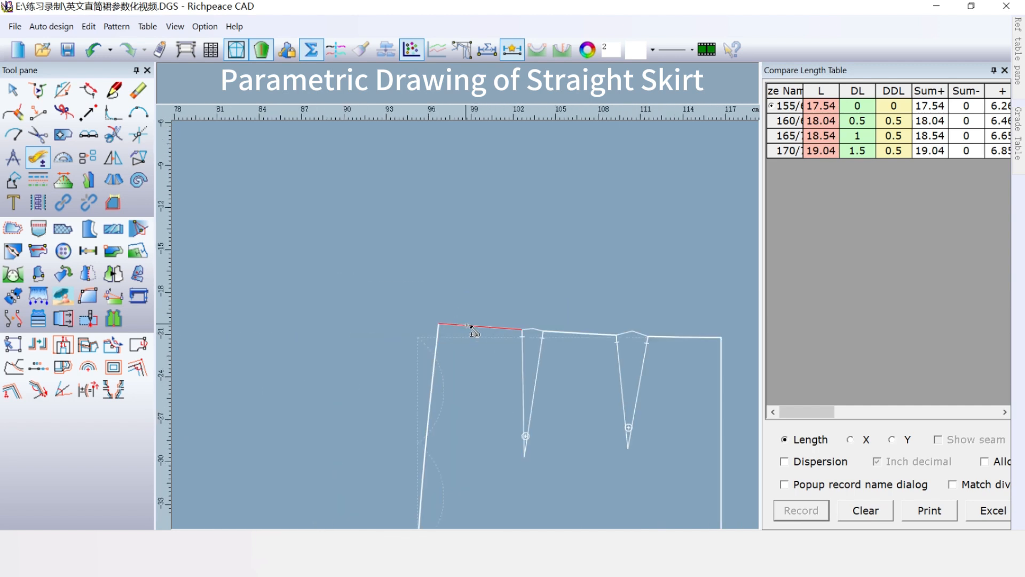
pyautogui.click(472, 327)
pyautogui.click(577, 333)
pyautogui.click(681, 337)
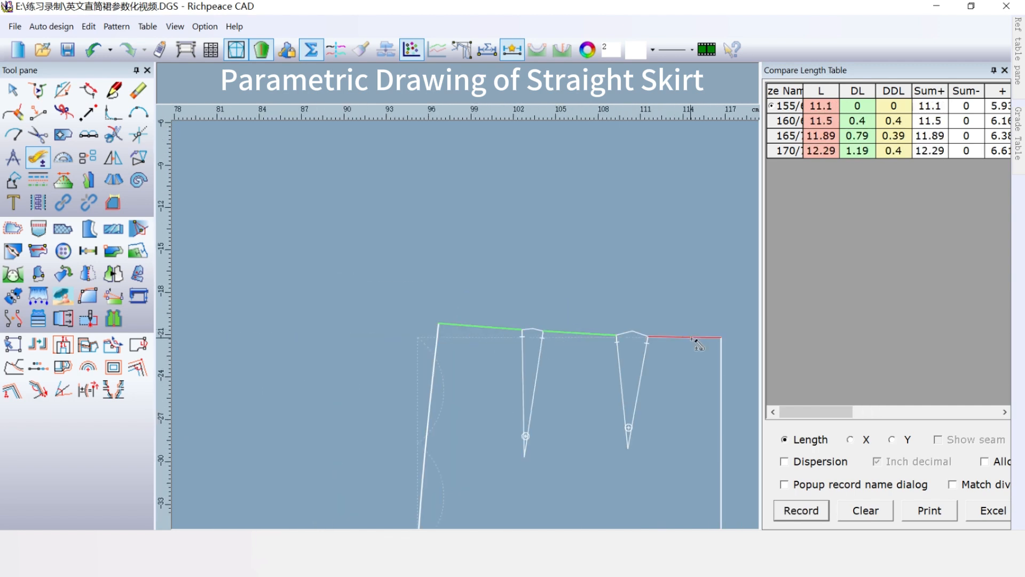
pyautogui.rightClick(696, 363)
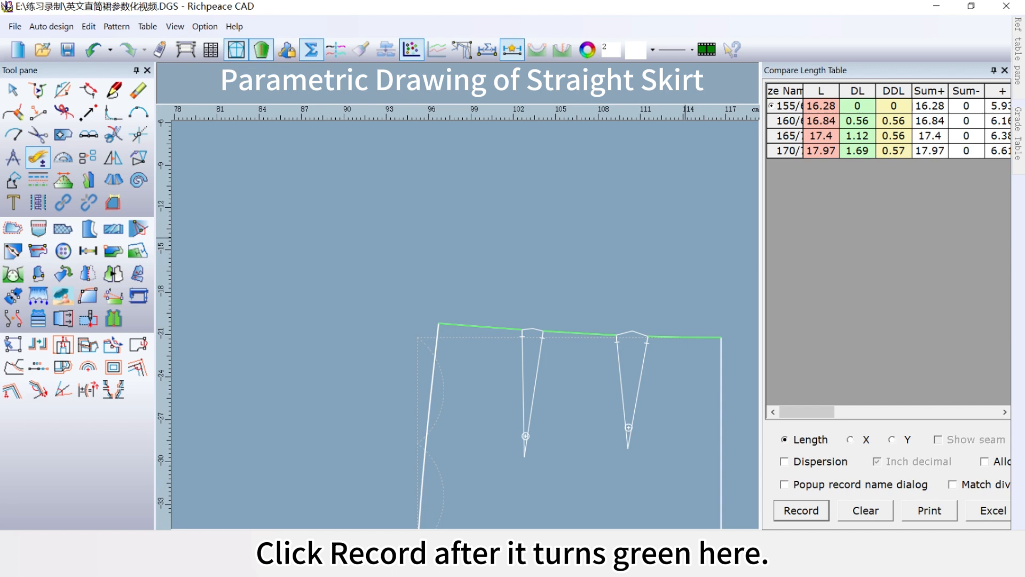
pyautogui.click(801, 510)
# Step: Open the Measurement Var table and rename Variable_1 as back wast
pyautogui.scroll(-2, 469, 328)
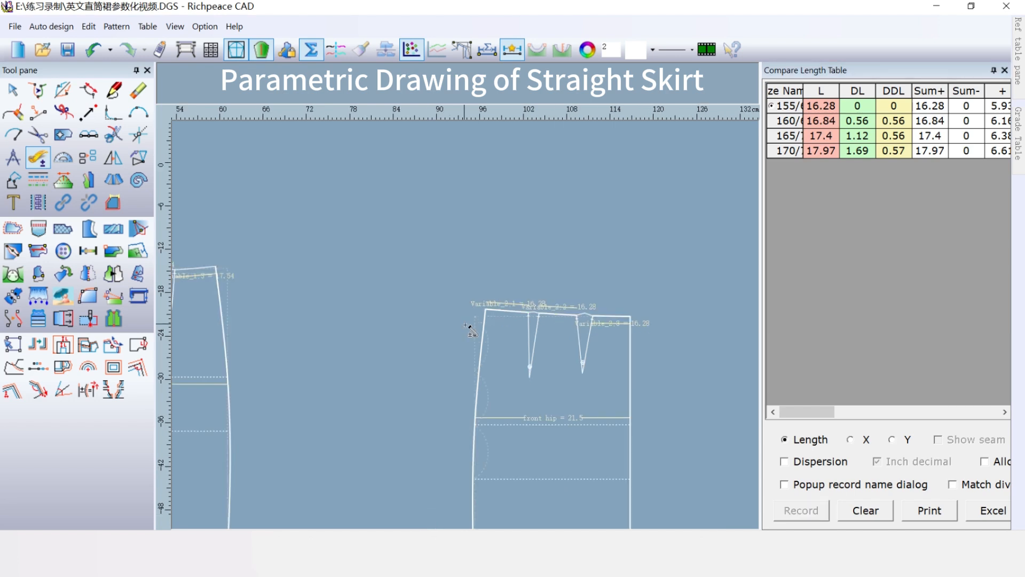
pyautogui.scroll(-1, 469, 328)
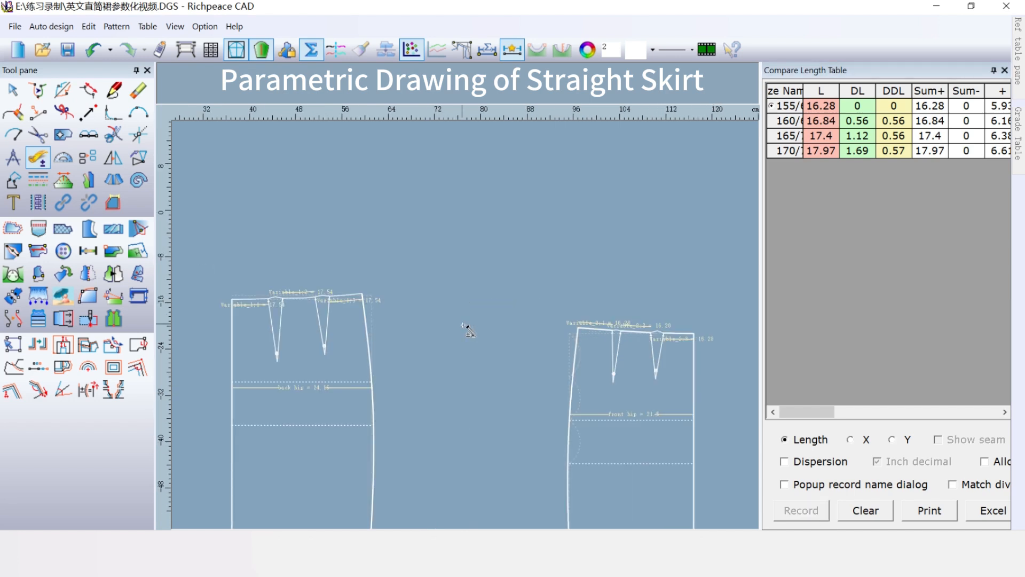
pyautogui.click(148, 27)
pyautogui.click(162, 76)
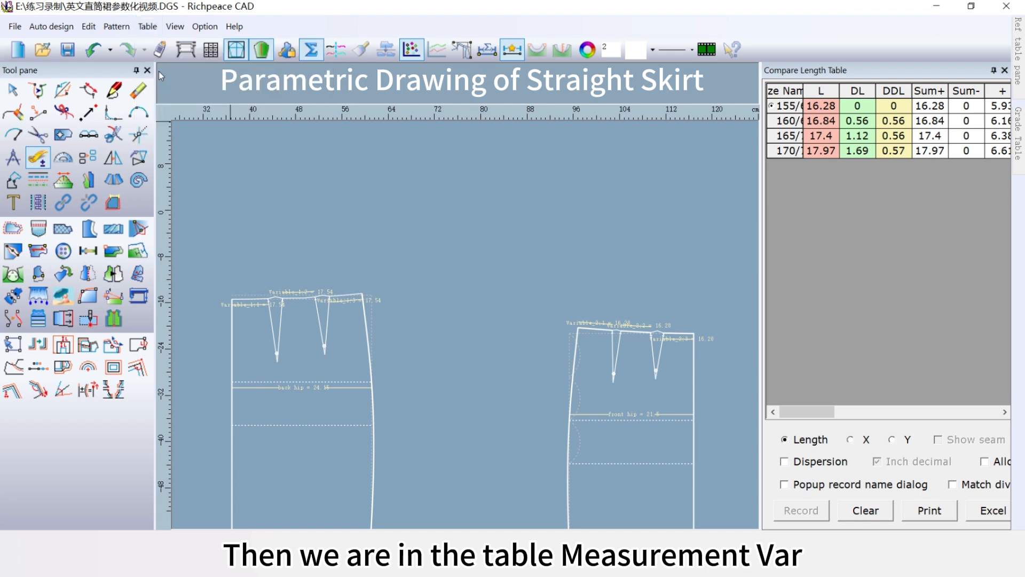
pyautogui.doubleClick(394, 219)
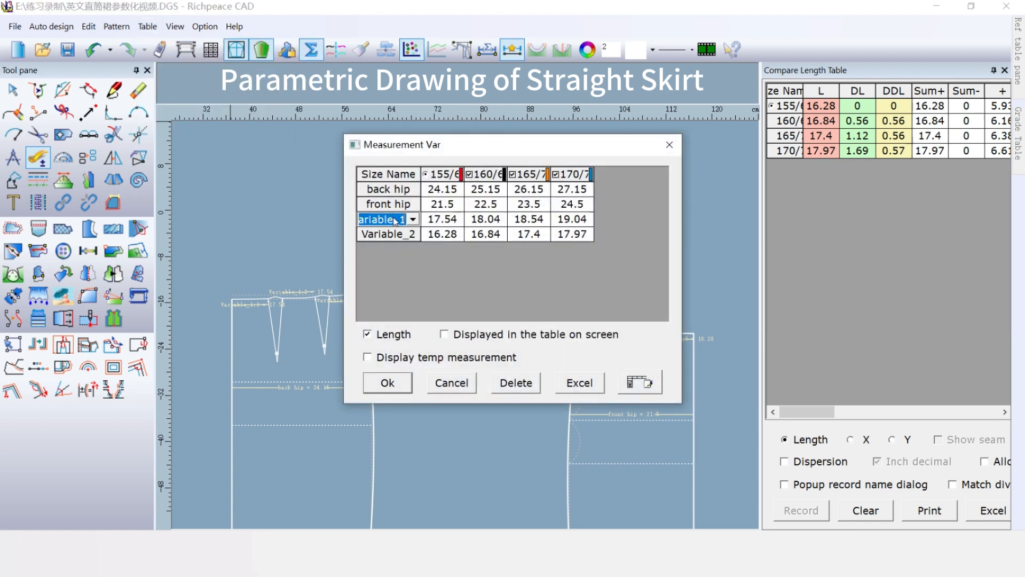
pyautogui.write('back')
pyautogui.press('Return')
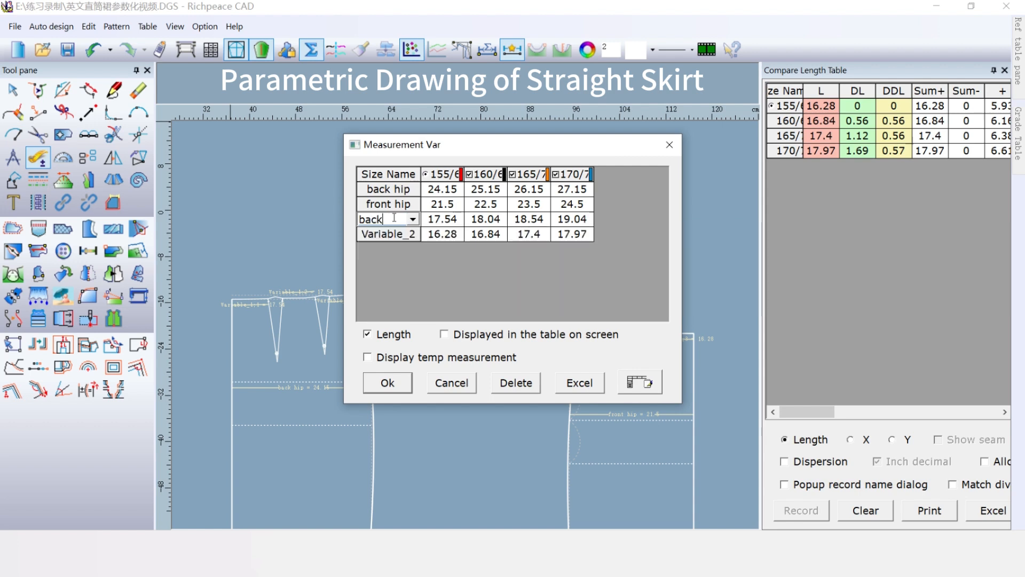
pyautogui.write('wast')
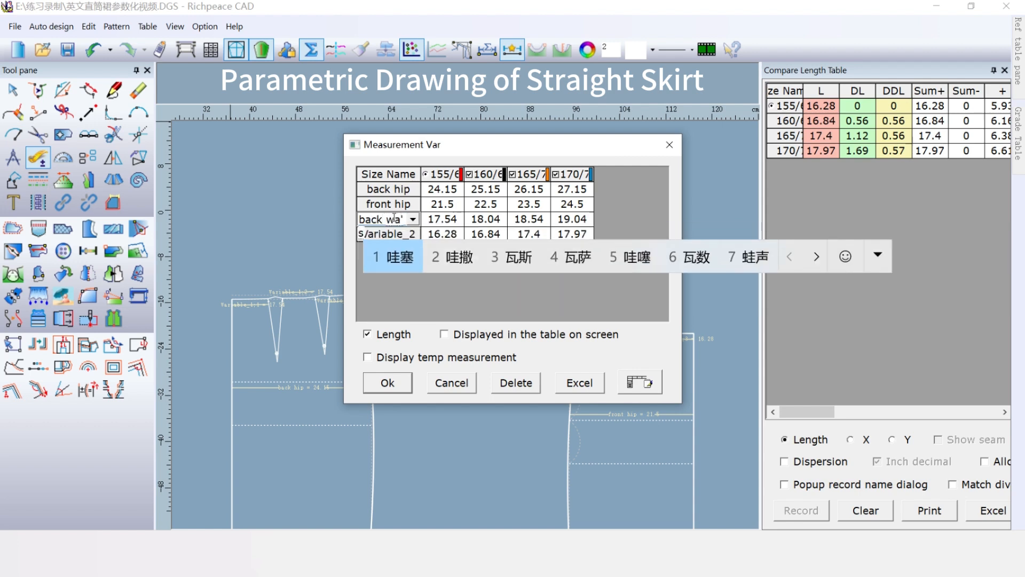
pyautogui.press('Return')
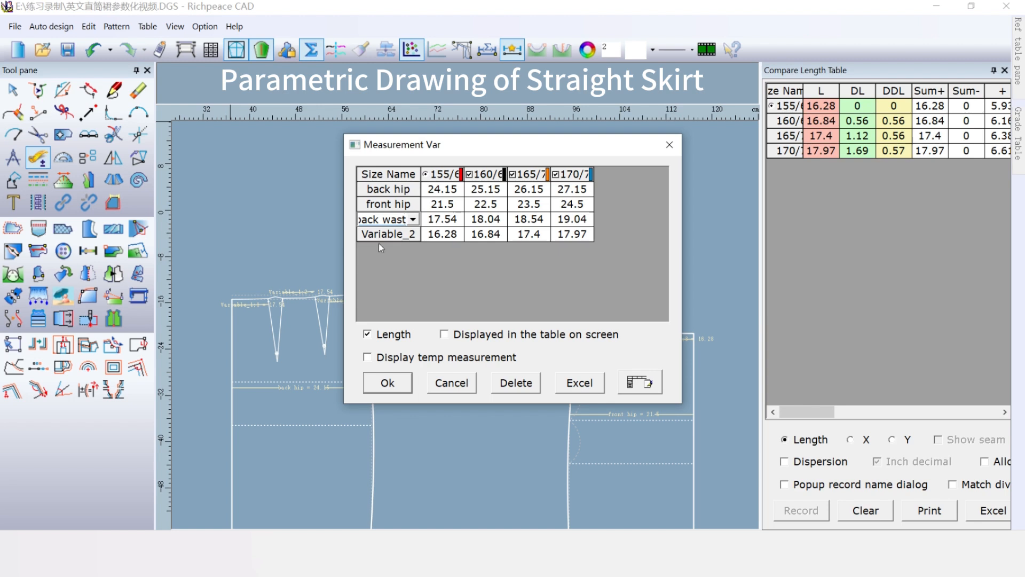
# Step: Correct the misspelled back wast variable to back waist, rename Variable_2 as front waist, and accept the measurement variables
pyautogui.click(381, 237)
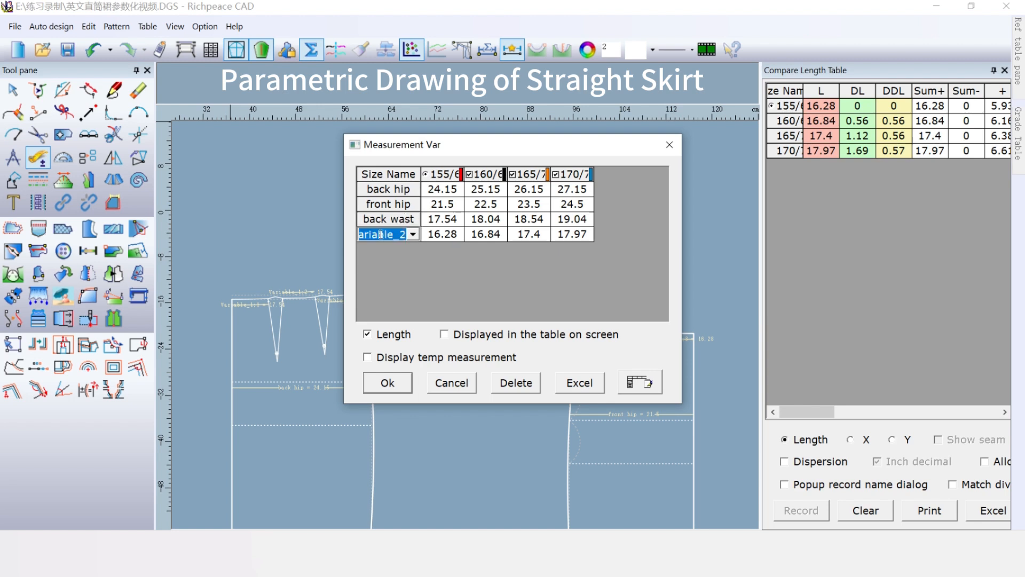
pyautogui.write('back')
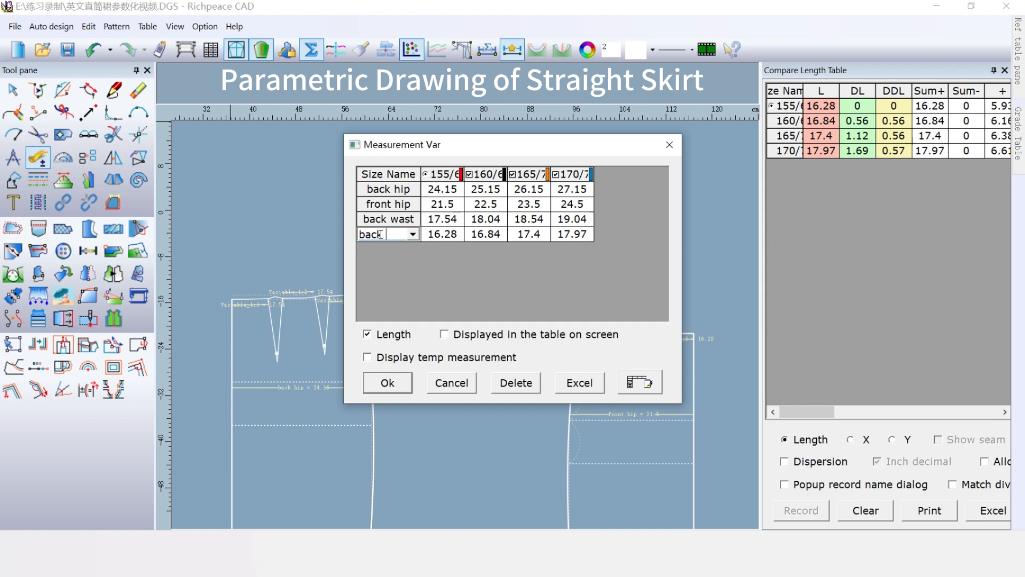
pyautogui.write(' waist')
pyautogui.click(402, 219)
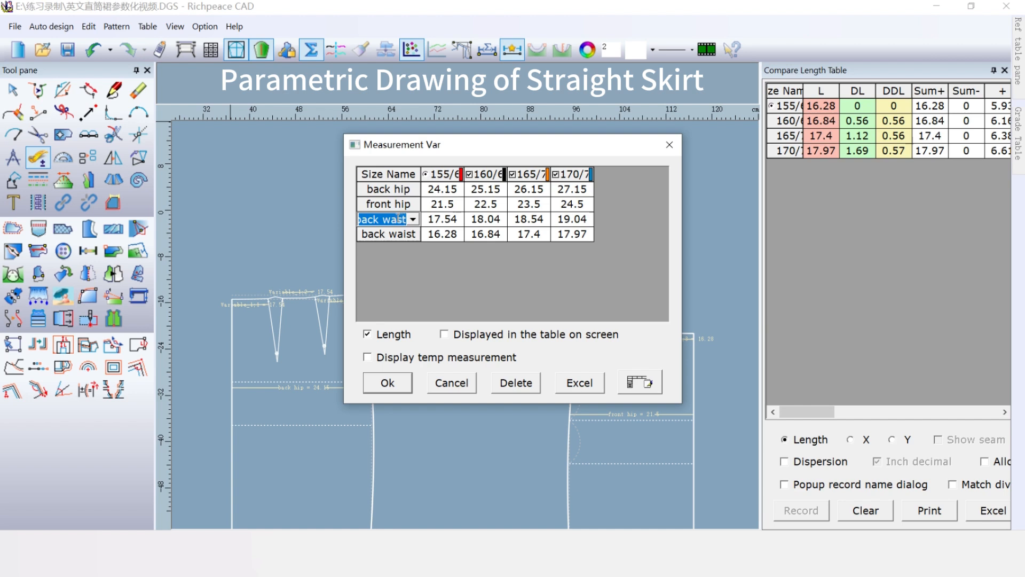
pyautogui.click(399, 219)
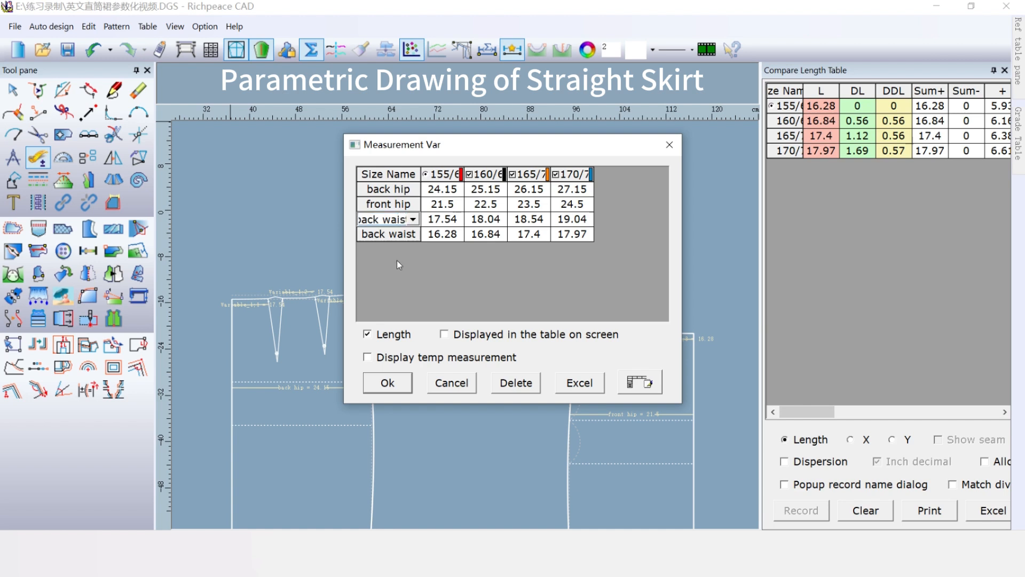
pyautogui.click(386, 234)
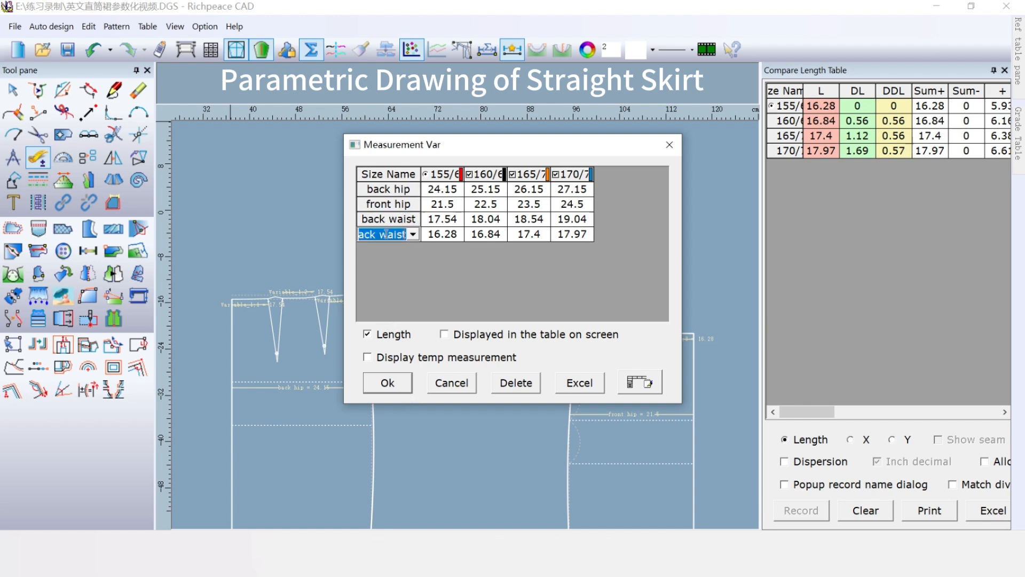
pyautogui.moveTo(377, 234); pyautogui.dragTo(348, 234)
pyautogui.write('front wai')
pyautogui.click(388, 382)
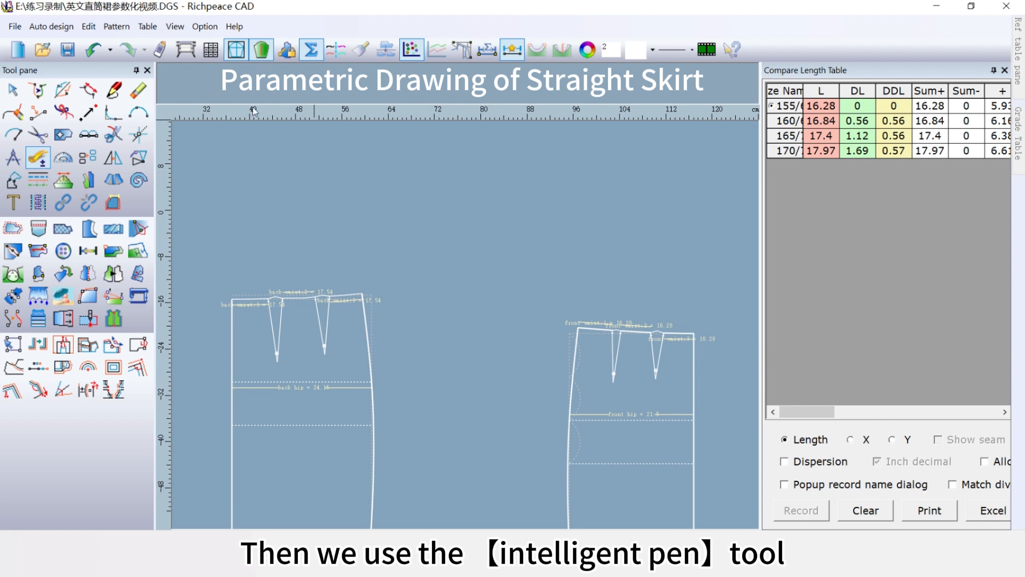
# Step: Draw the waistband rectangle above the skirt pieces with the Intelligent Pen, length back waist+front waist and height WB width
pyautogui.click(116, 94)
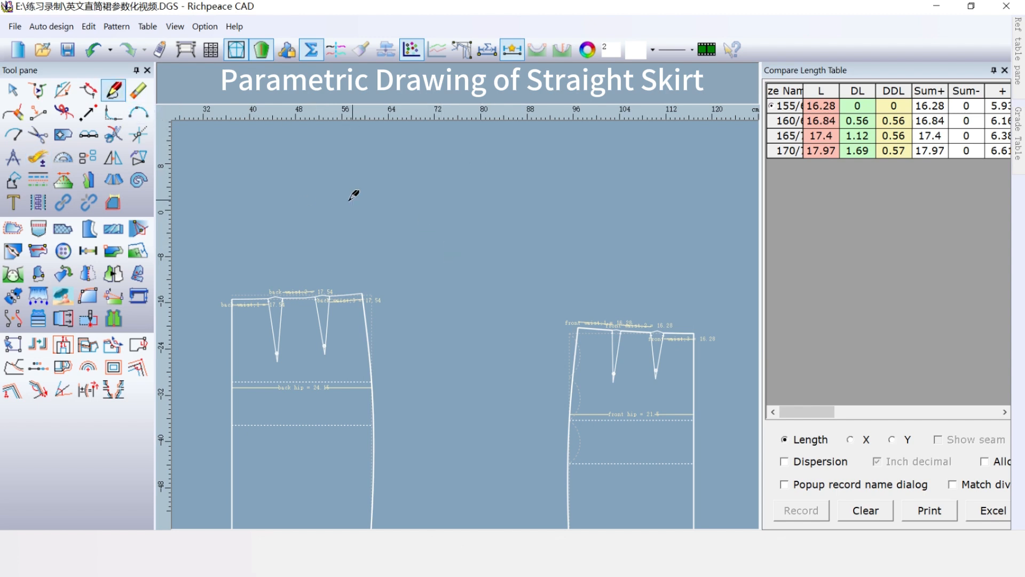
pyautogui.moveTo(315, 193); pyautogui.dragTo(651, 213)
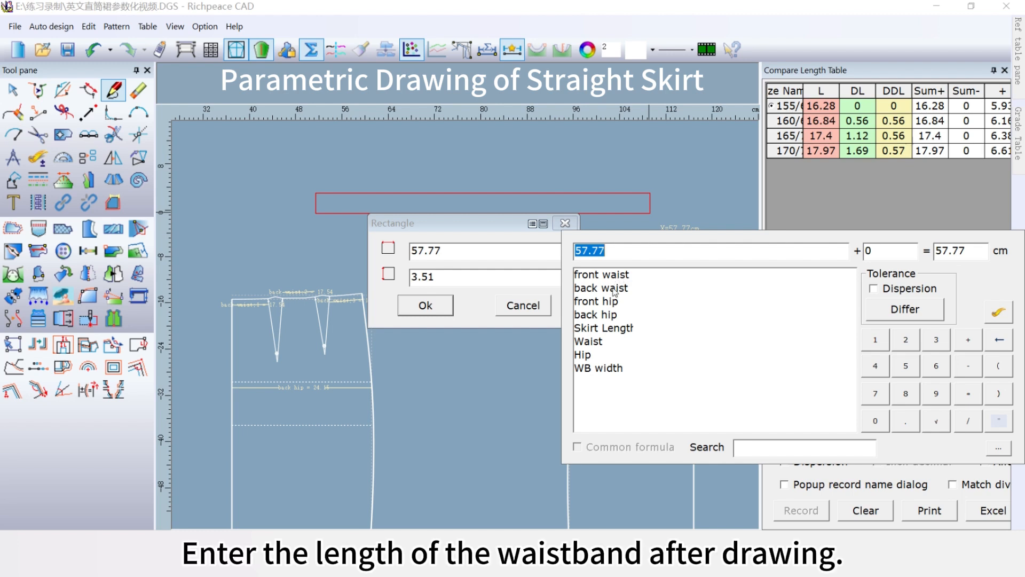
pyautogui.doubleClick(614, 288)
pyautogui.click(968, 342)
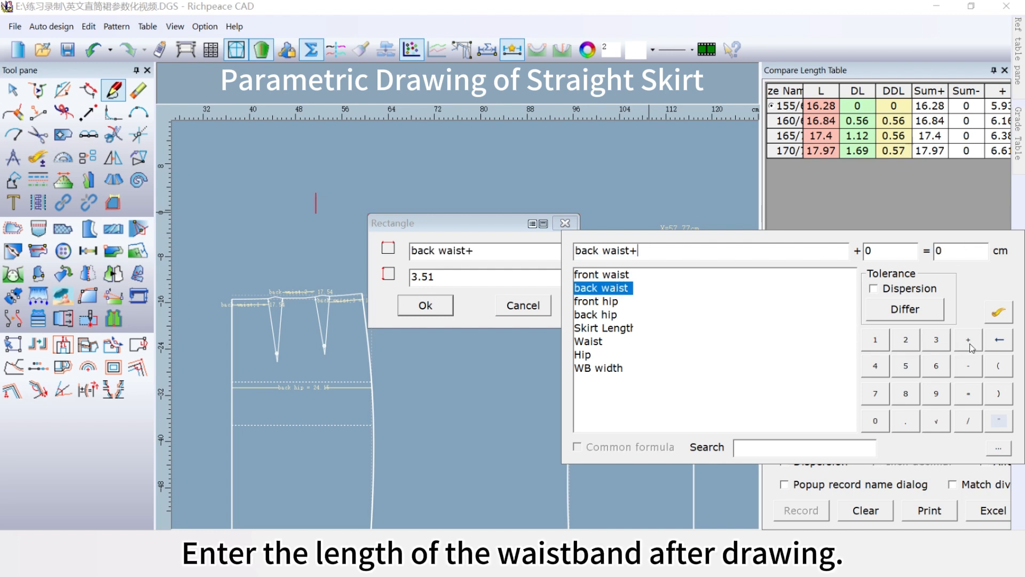
pyautogui.doubleClick(606, 275)
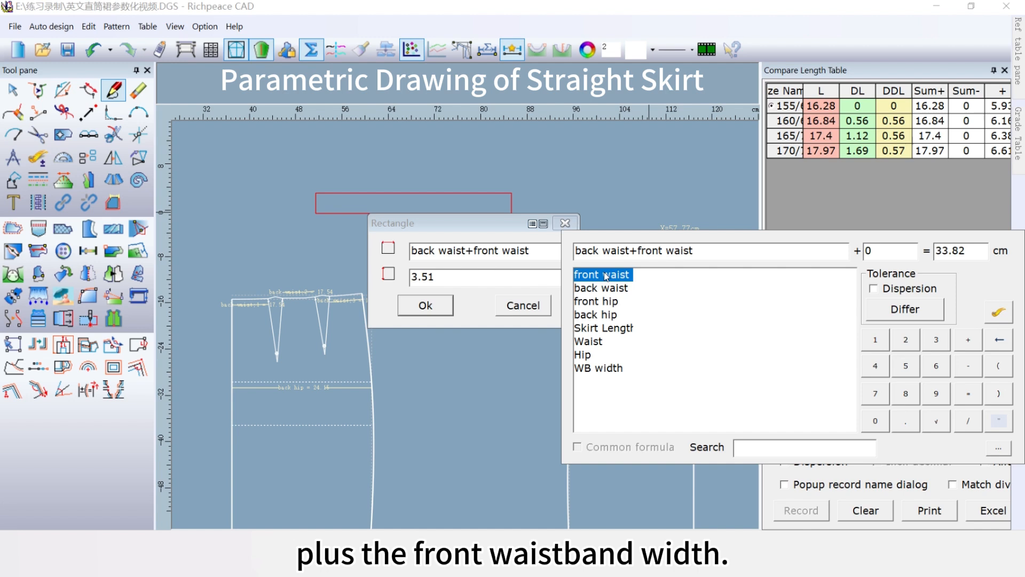
pyautogui.click(488, 280)
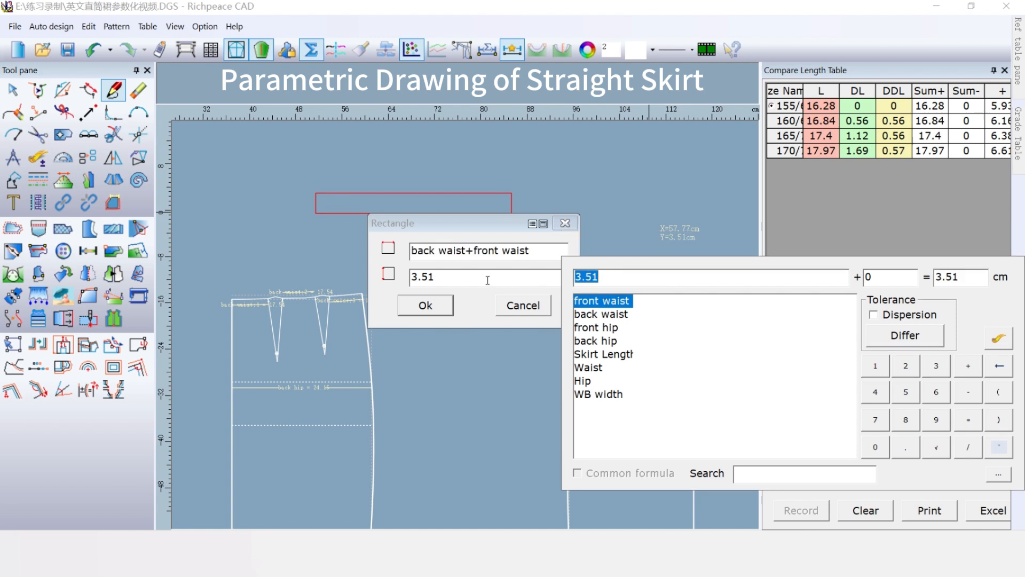
pyautogui.doubleClick(596, 395)
pyautogui.click(418, 312)
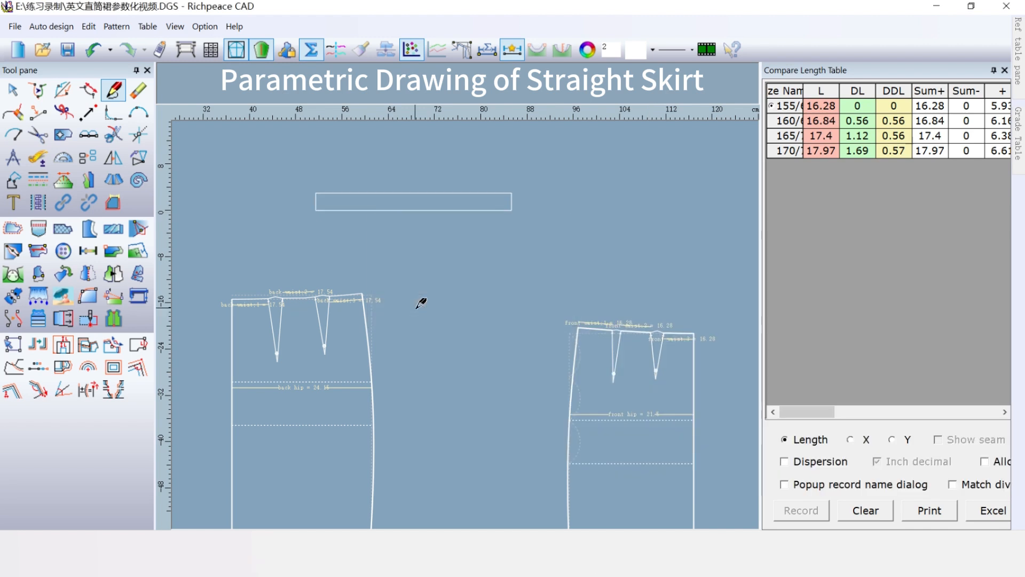
# Step: Extend the waistband's upper edge 3.5 cm past its right end and close the placket rectangle to the waistband's lower right corner
pyautogui.scroll(3, 504, 192)
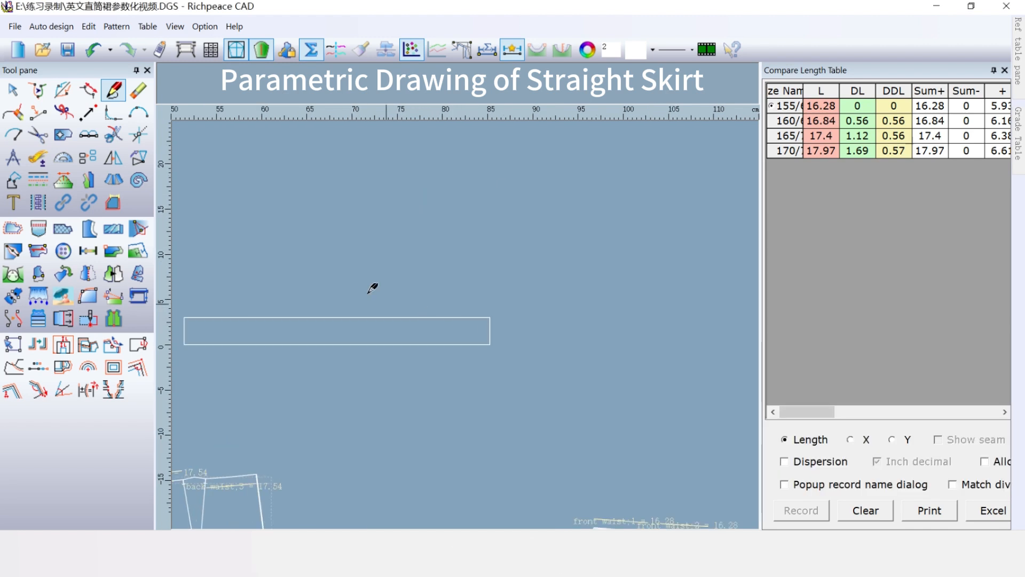
pyautogui.scroll(1, 469, 318)
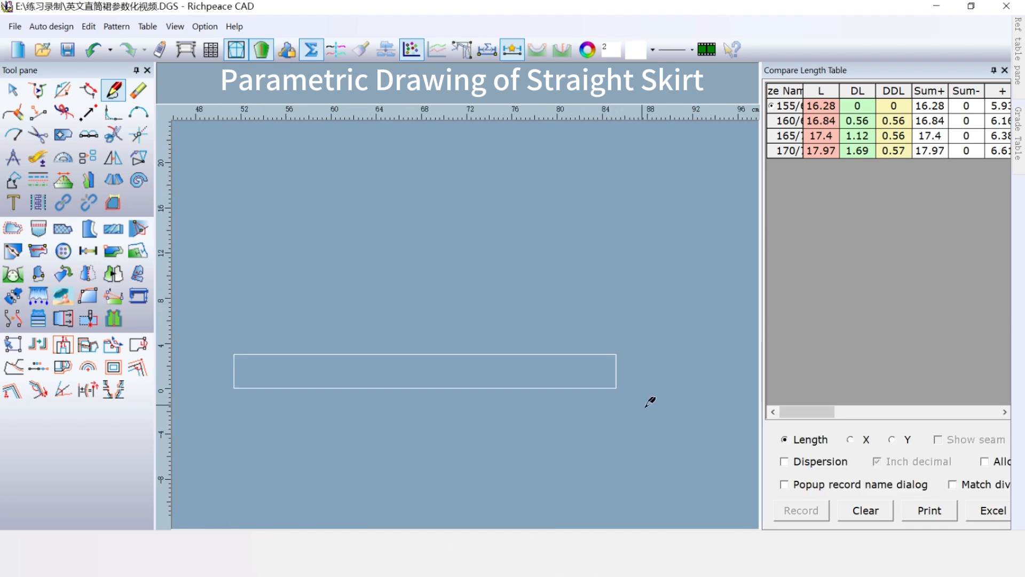
pyautogui.scroll(-1, 636, 388)
pyautogui.scroll(3, 465, 321)
pyautogui.scroll(2, 464, 300)
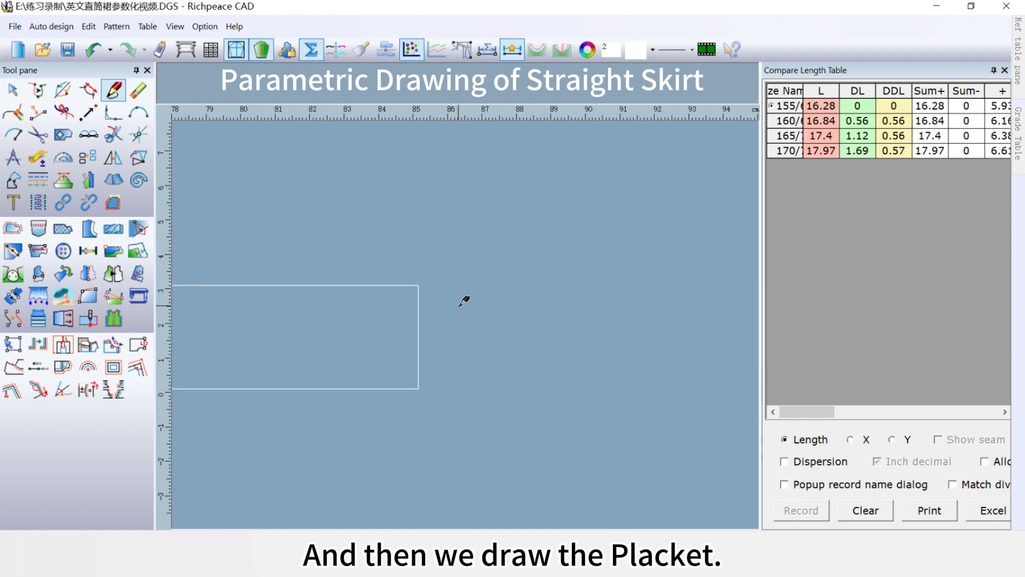
pyautogui.click(419, 285)
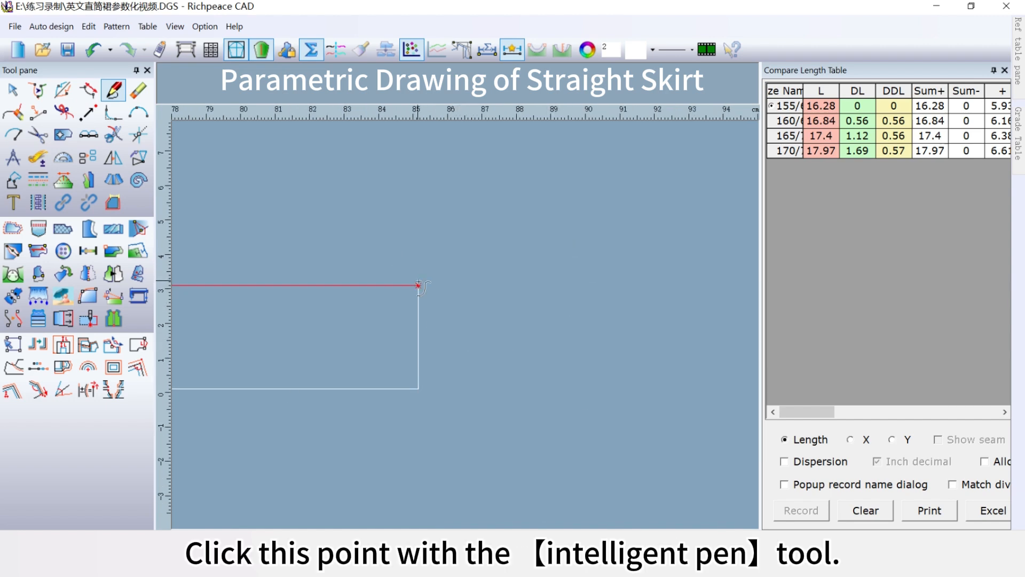
pyautogui.rightClick(451, 348)
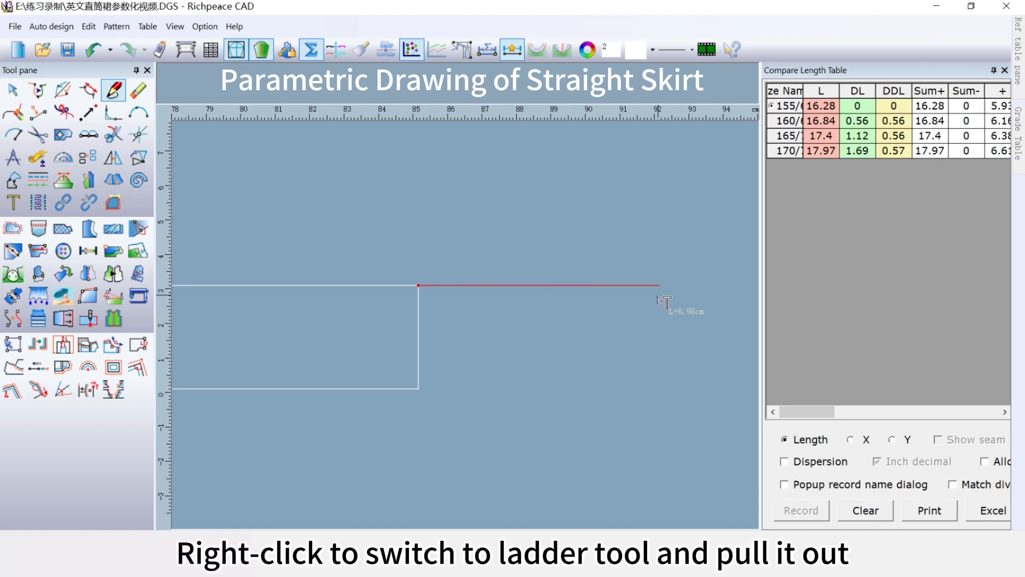
pyautogui.click(593, 298)
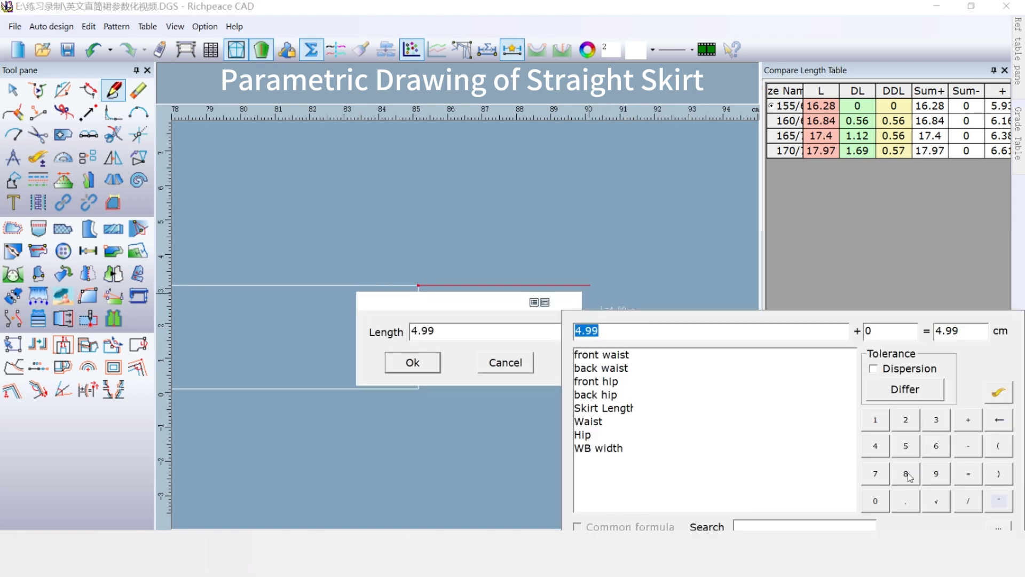
pyautogui.click(936, 419)
pyautogui.click(939, 502)
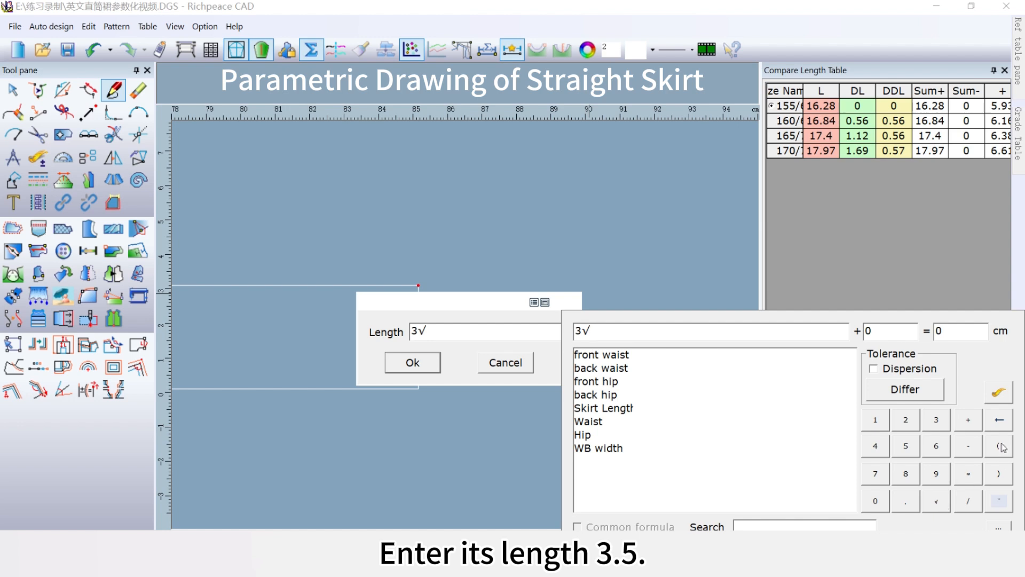
pyautogui.click(1000, 420)
pyautogui.click(906, 501)
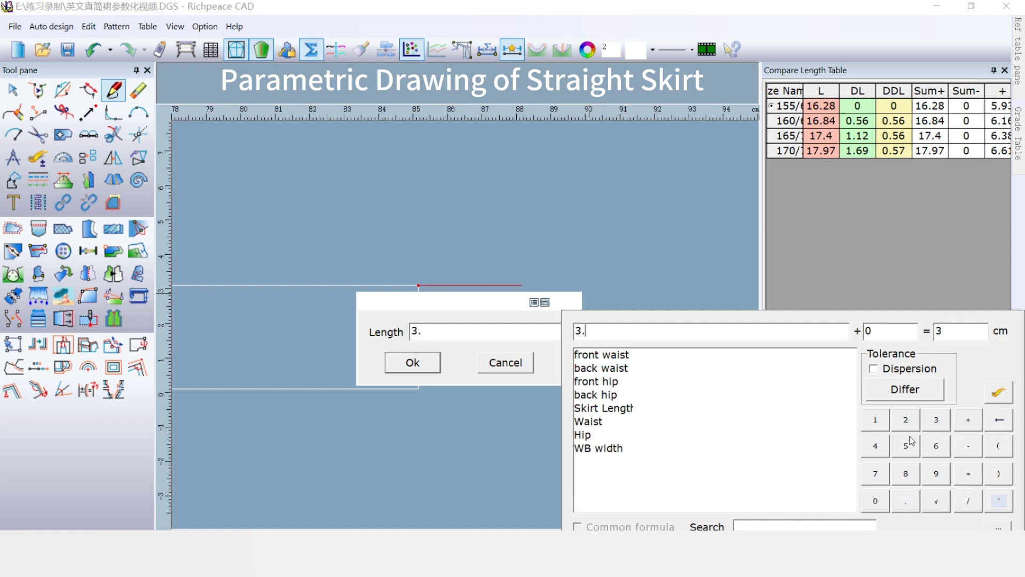
pyautogui.click(908, 443)
pyautogui.click(425, 366)
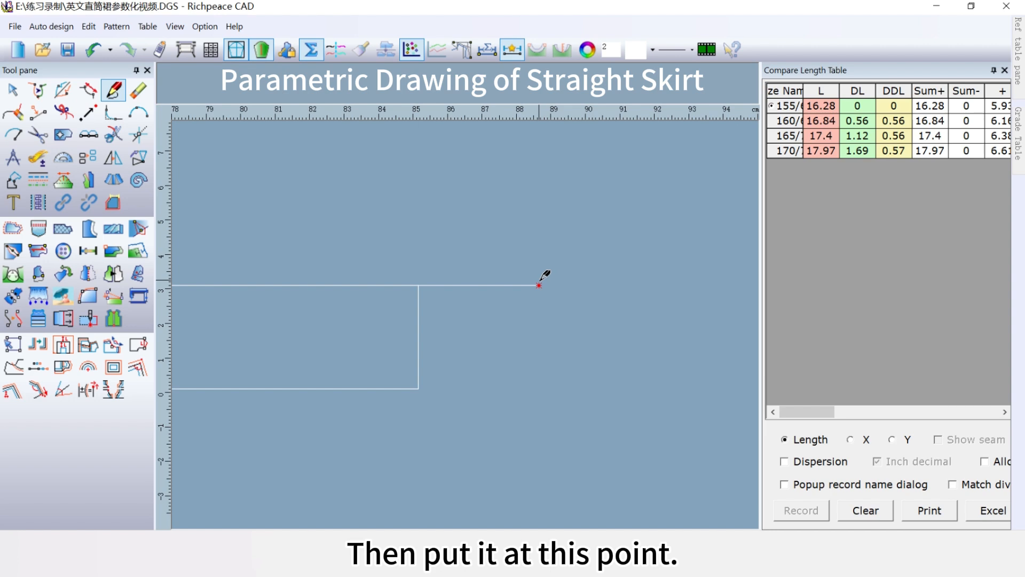
pyautogui.moveTo(539, 286); pyautogui.dragTo(418, 389, button='right')
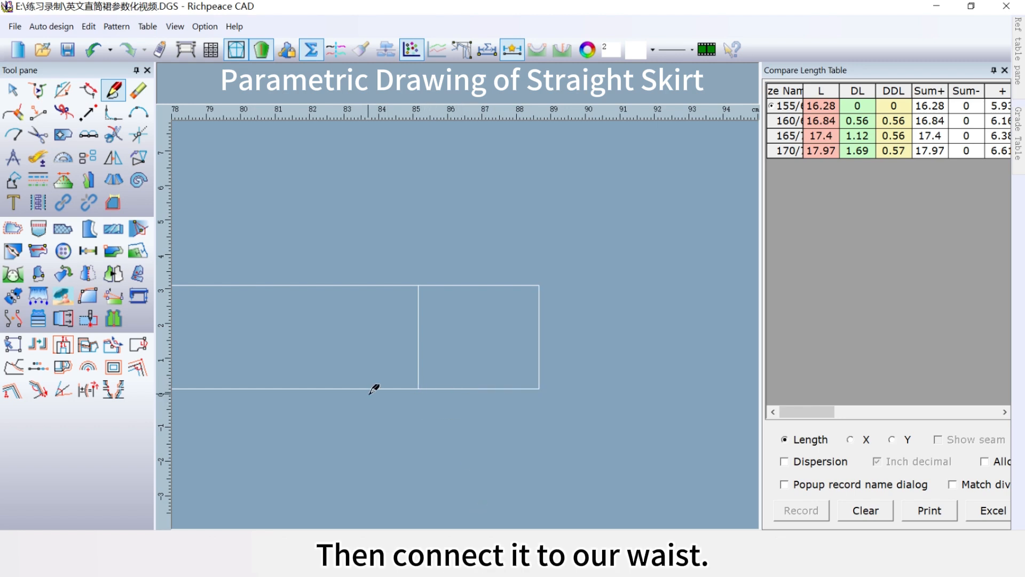
# Step: Place one buttonhole in the placket, offset 1.75 cm horizontally and WB width/2 vertically from the lower corner where placket and waistband meet
pyautogui.scroll(-1, 427, 441)
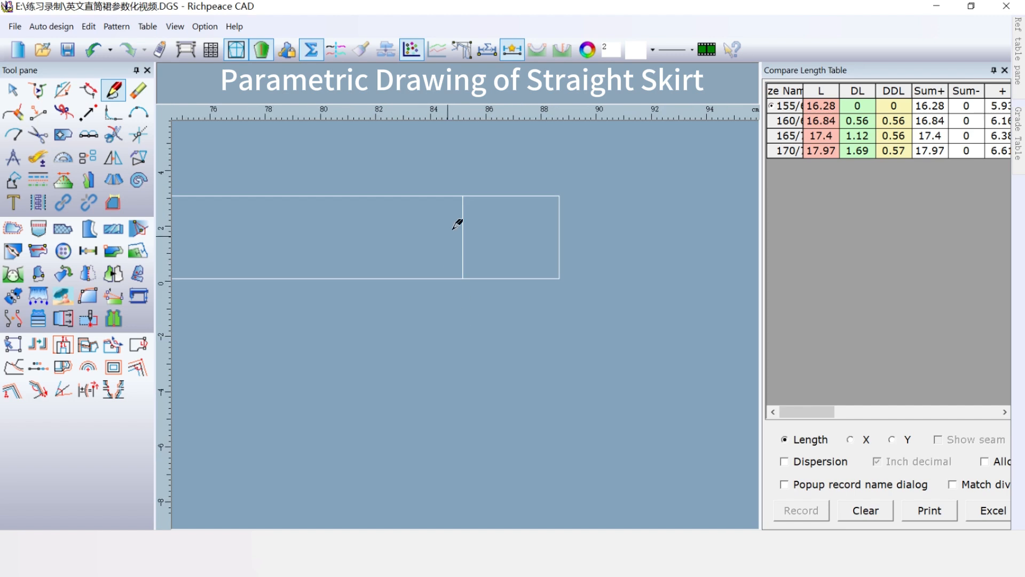
pyautogui.scroll(1, 483, 198)
pyautogui.scroll(-1, 469, 383)
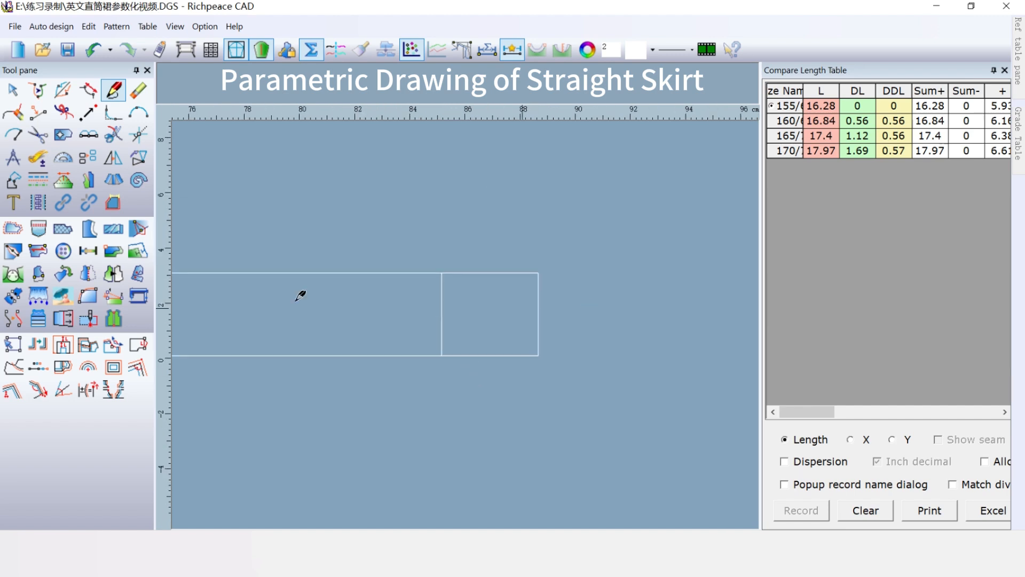
pyautogui.click(89, 251)
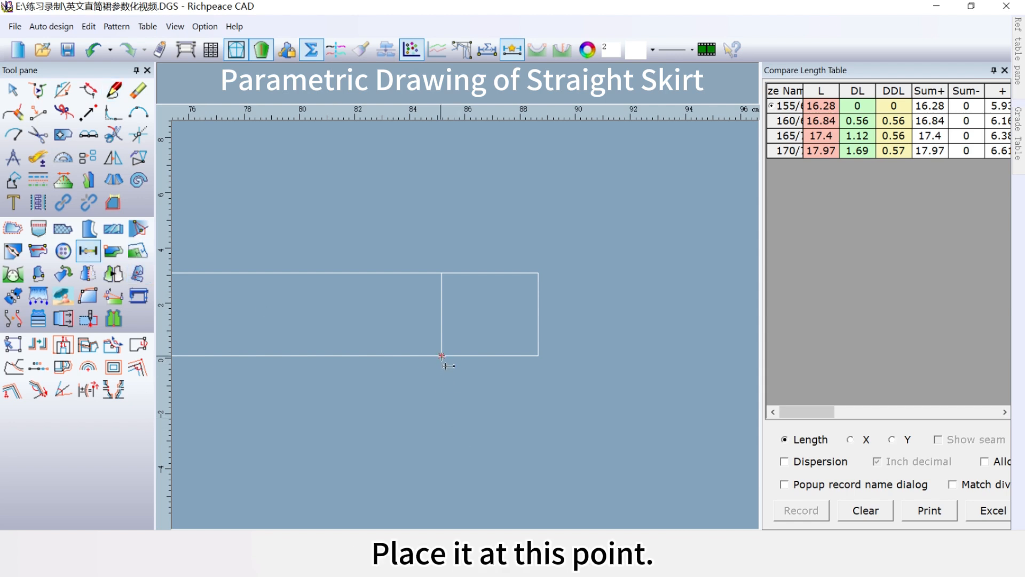
pyautogui.press('Return')
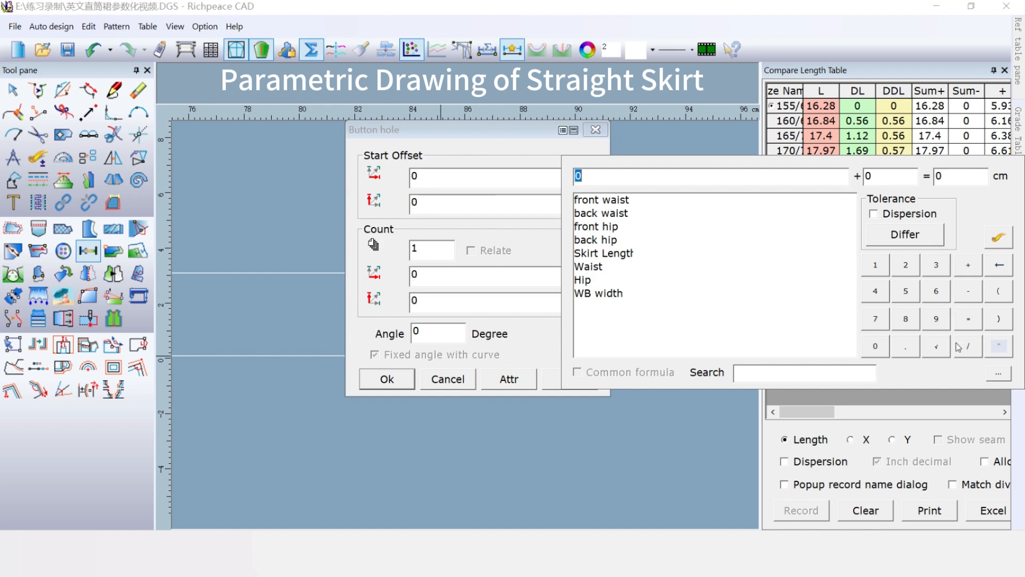
pyautogui.click(875, 265)
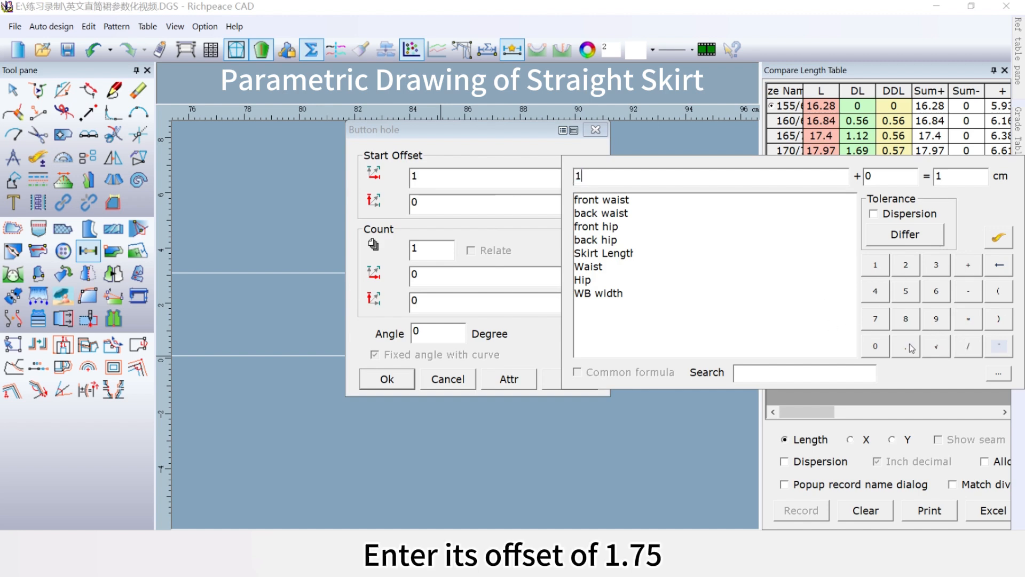
pyautogui.click(905, 346)
pyautogui.click(876, 318)
pyautogui.click(906, 291)
pyautogui.click(426, 207)
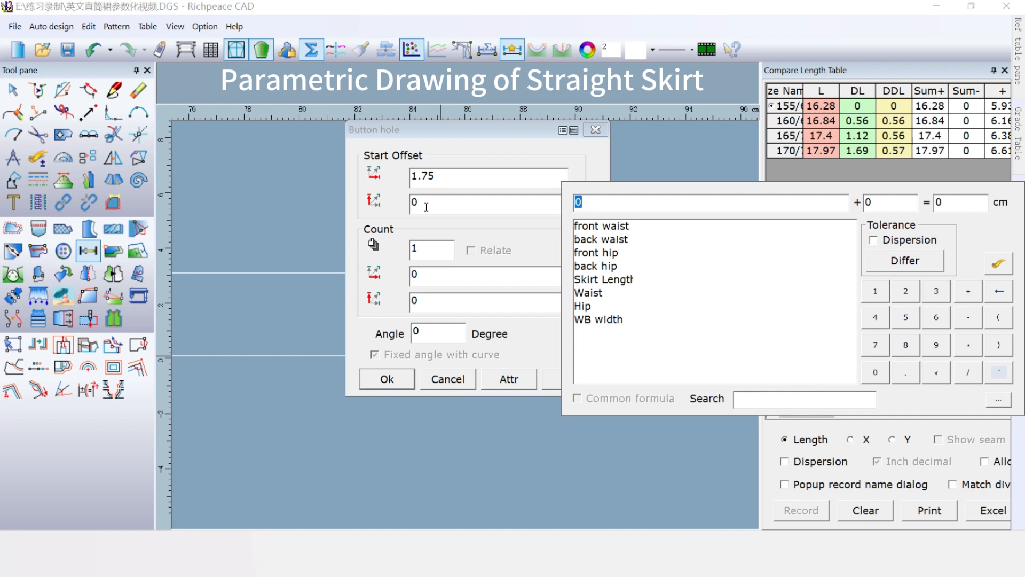
pyautogui.doubleClick(613, 320)
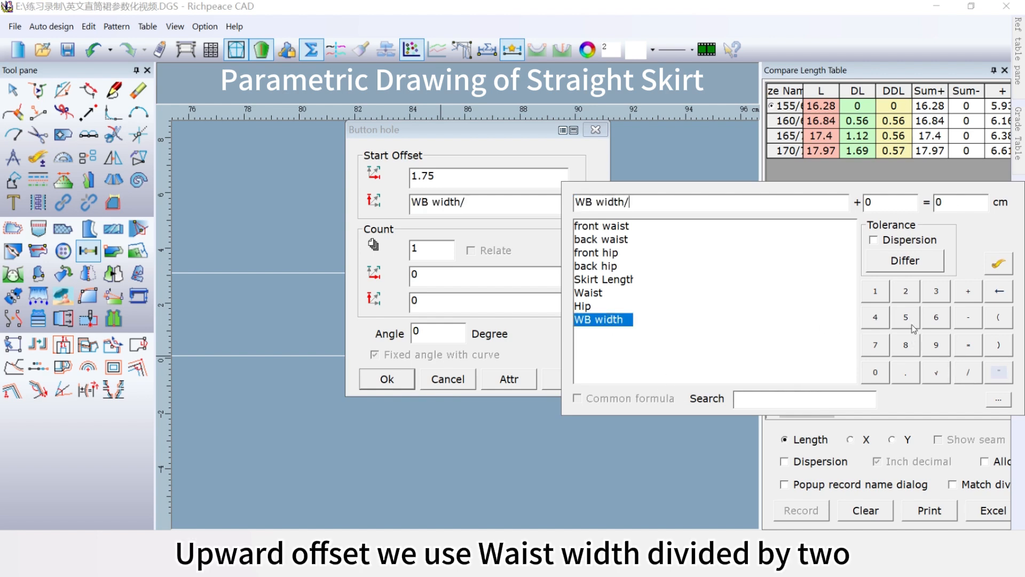
pyautogui.click(906, 291)
pyautogui.click(385, 380)
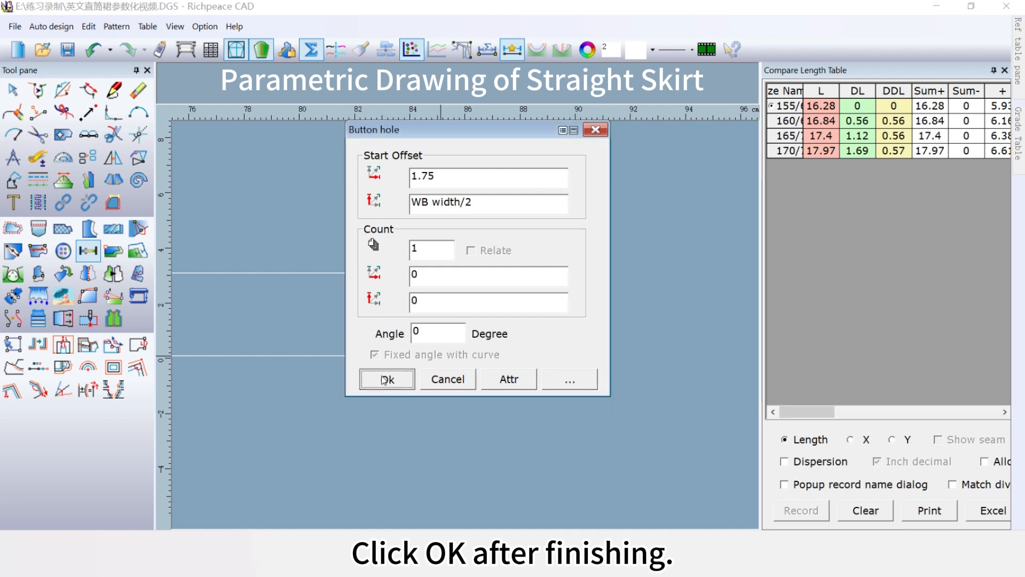
pyautogui.click(385, 379)
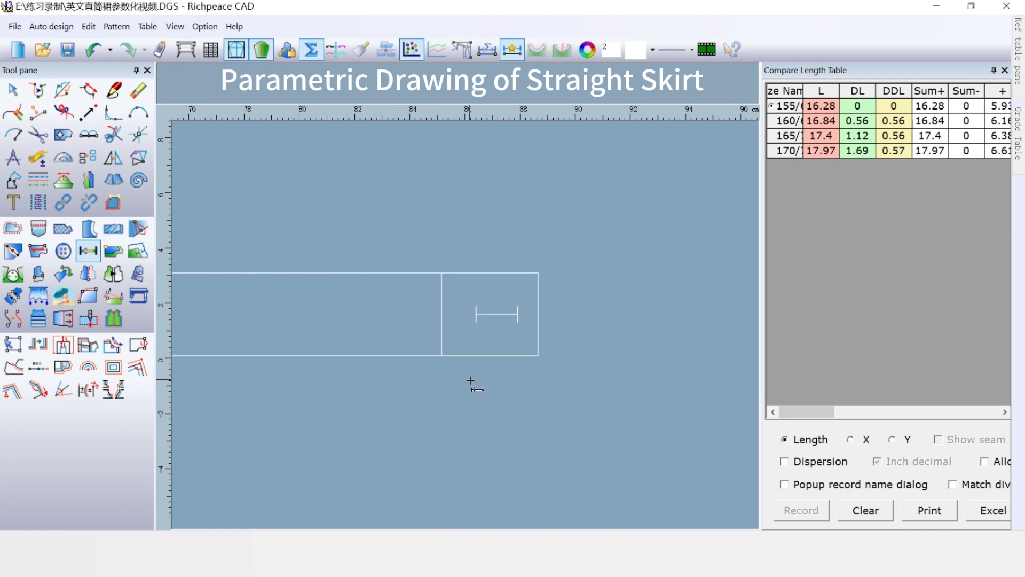
# Step: Place one button drill in the waistband, offset -1.75 cm horizontally and WB width/2 vertically from the lower corner where placket and waistband meet
pyautogui.click(63, 250)
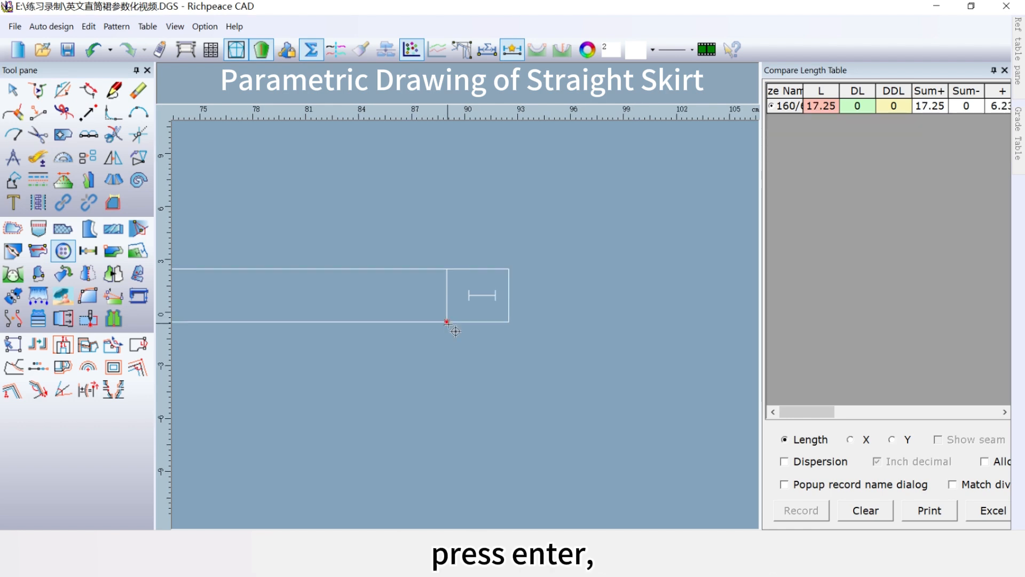
pyautogui.press('Return')
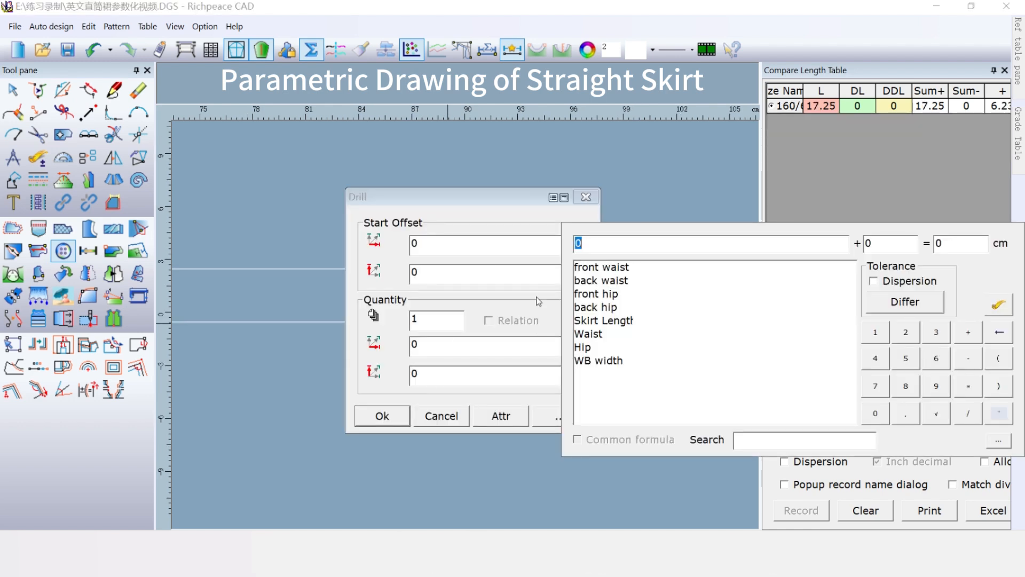
pyautogui.click(977, 357)
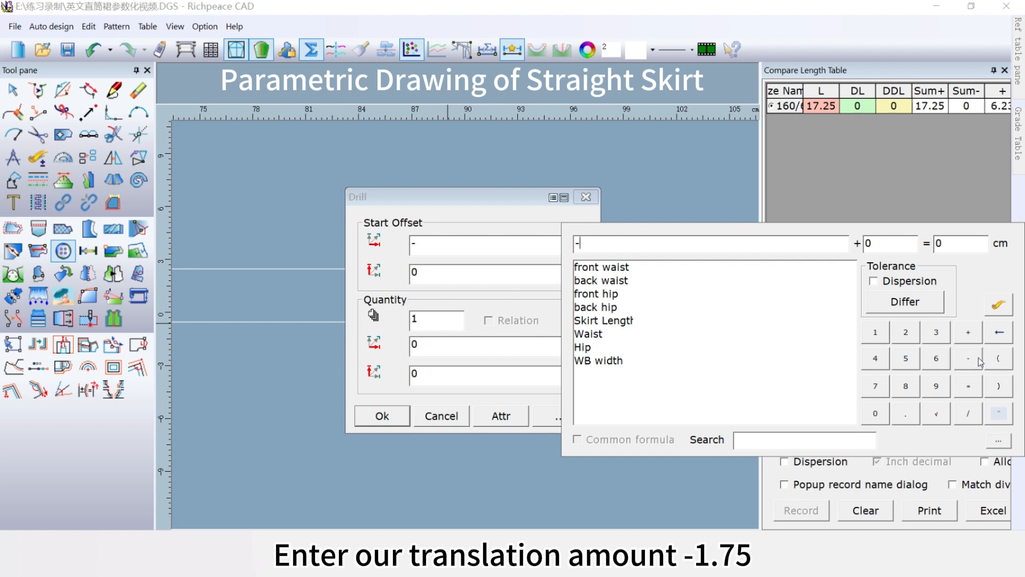
pyautogui.click(882, 336)
pyautogui.click(905, 413)
pyautogui.click(875, 386)
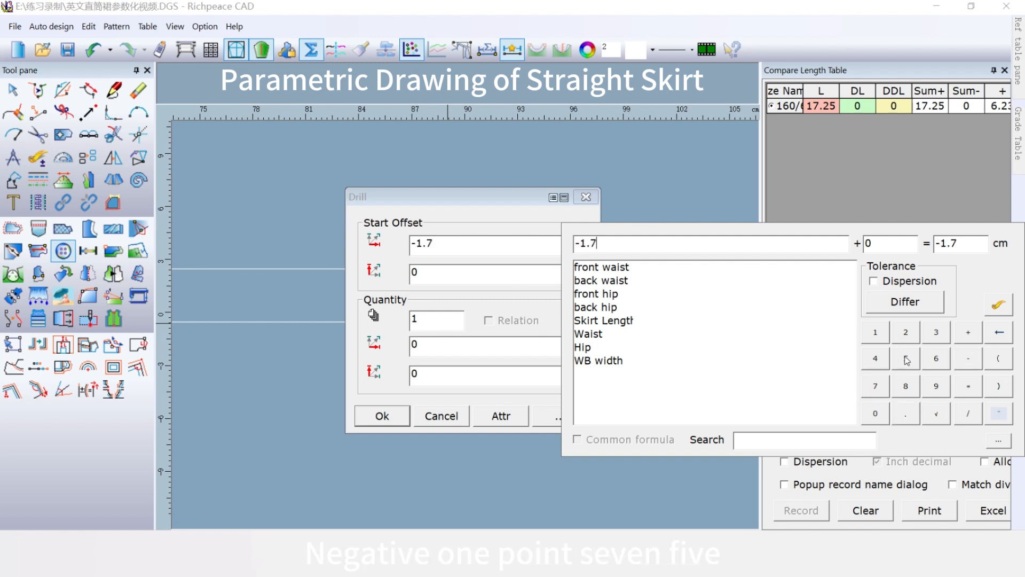
pyautogui.click(906, 358)
pyautogui.click(454, 269)
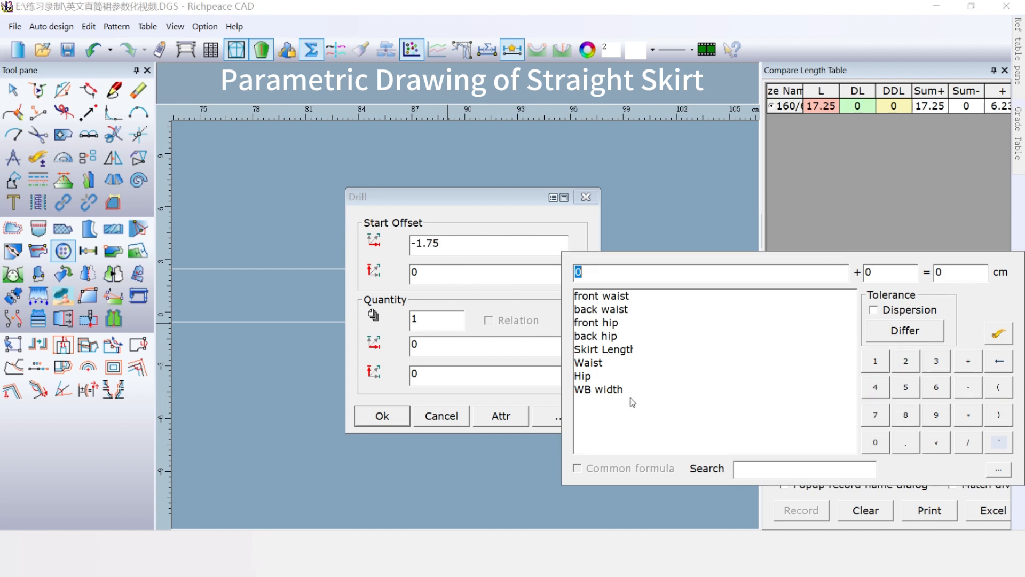
pyautogui.doubleClick(601, 390)
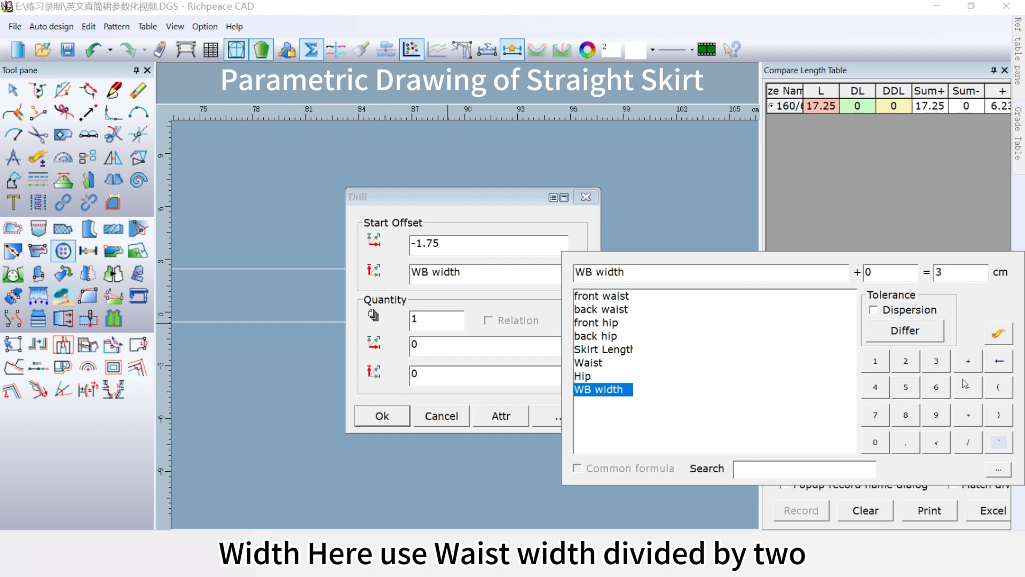
pyautogui.click(905, 361)
pyautogui.click(384, 416)
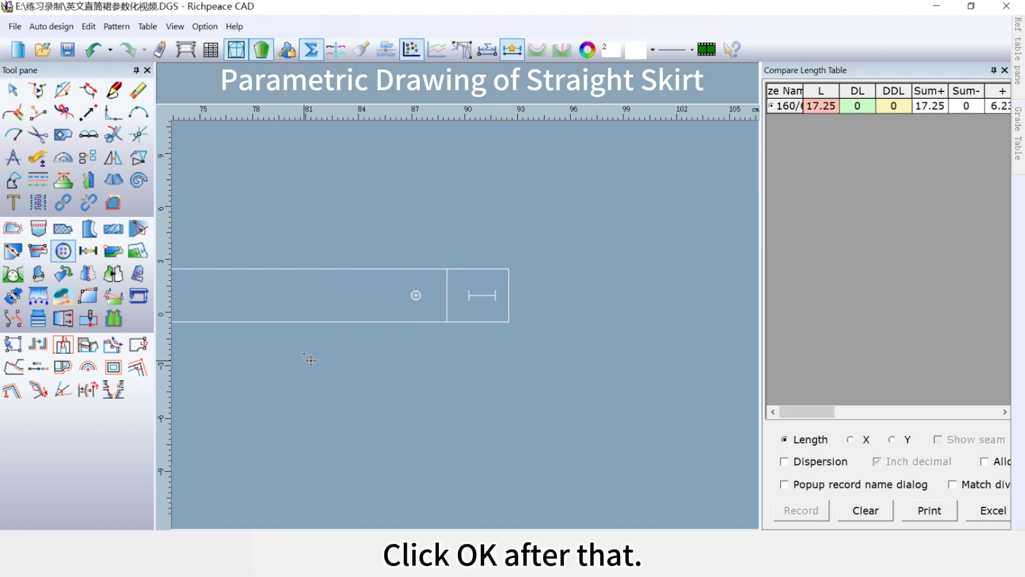
# Step: Set the button drill's radius to 0.75
pyautogui.click(432, 322)
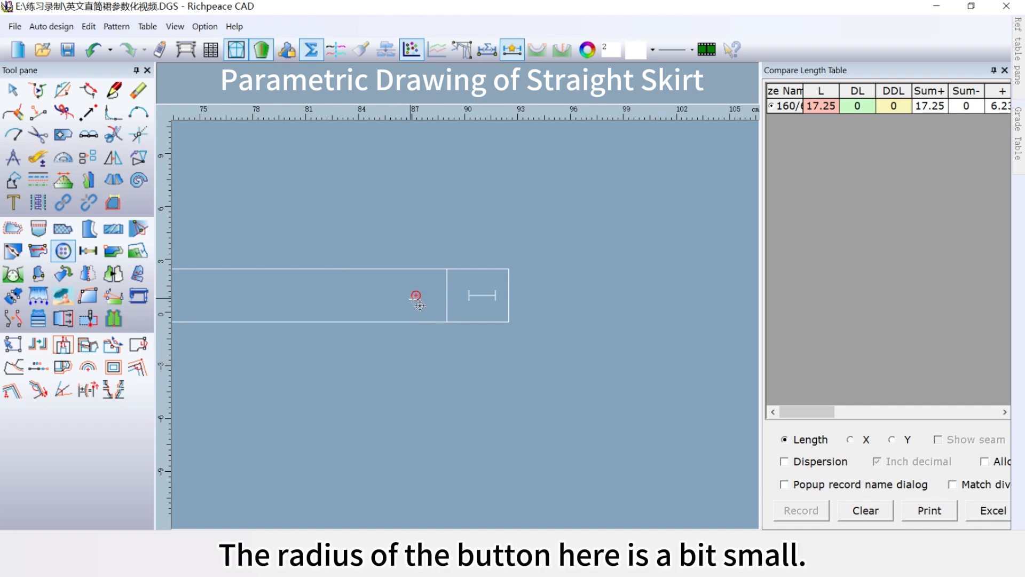
pyautogui.rightClick(415, 297)
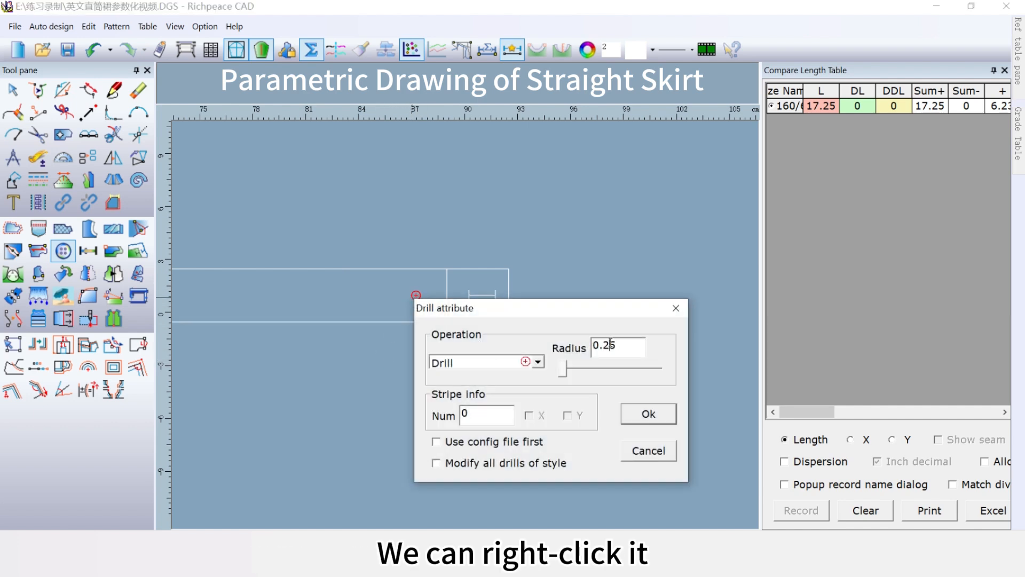
pyautogui.moveTo(610, 345); pyautogui.dragTo(604, 344)
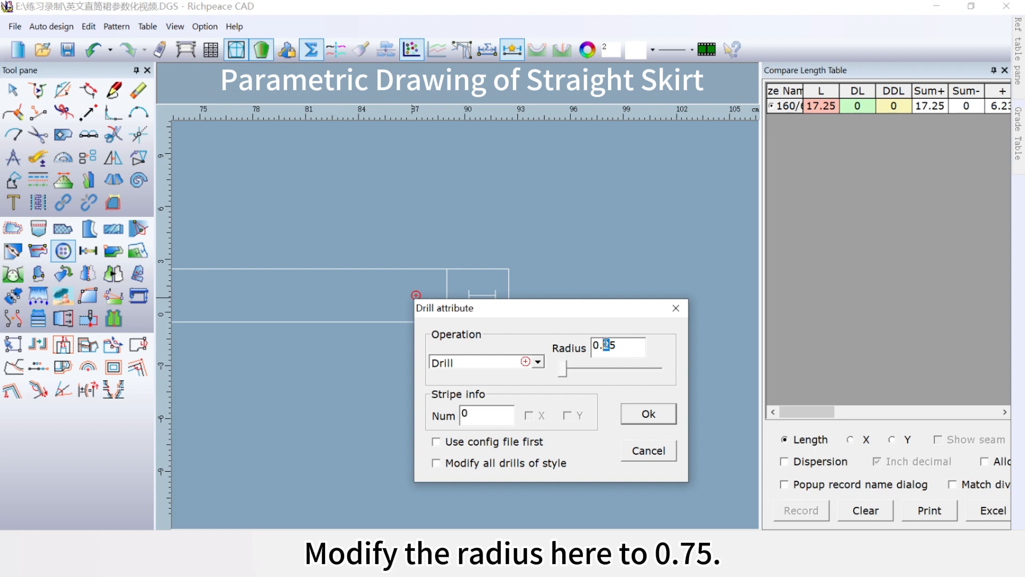
pyautogui.write('7')
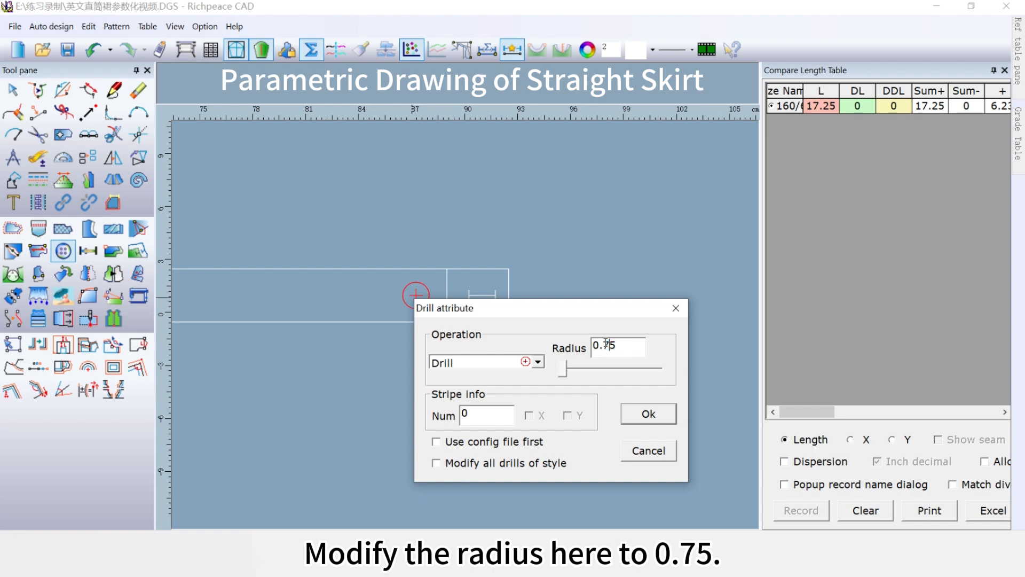
pyautogui.click(664, 414)
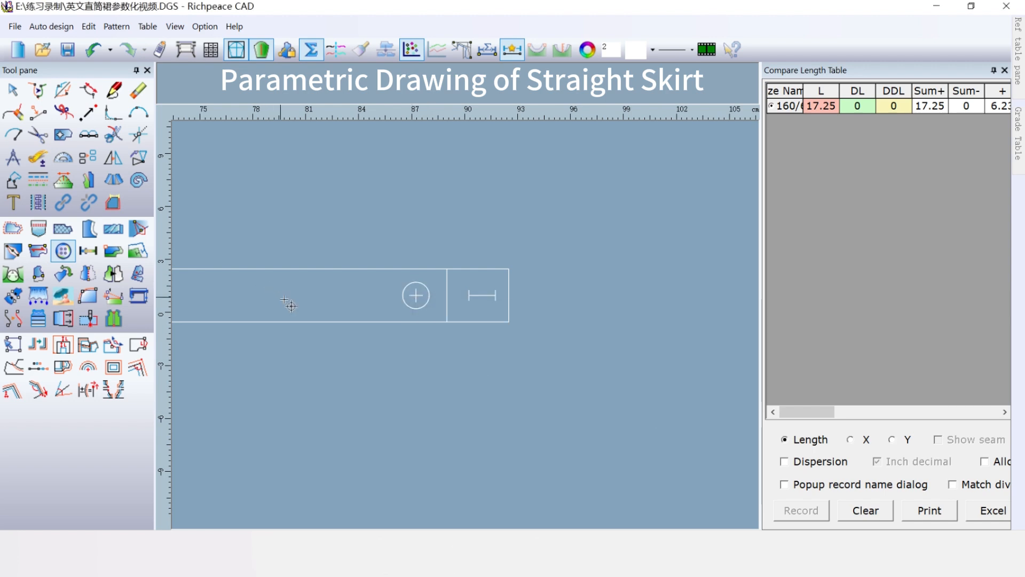
# Step: Mirror the waistband's upper and lower edges, button mark and placket seam line about the waistband's left end line
pyautogui.scroll(-1, 472, 332)
pyautogui.scroll(-1, 472, 332)
pyautogui.scroll(1, 470, 332)
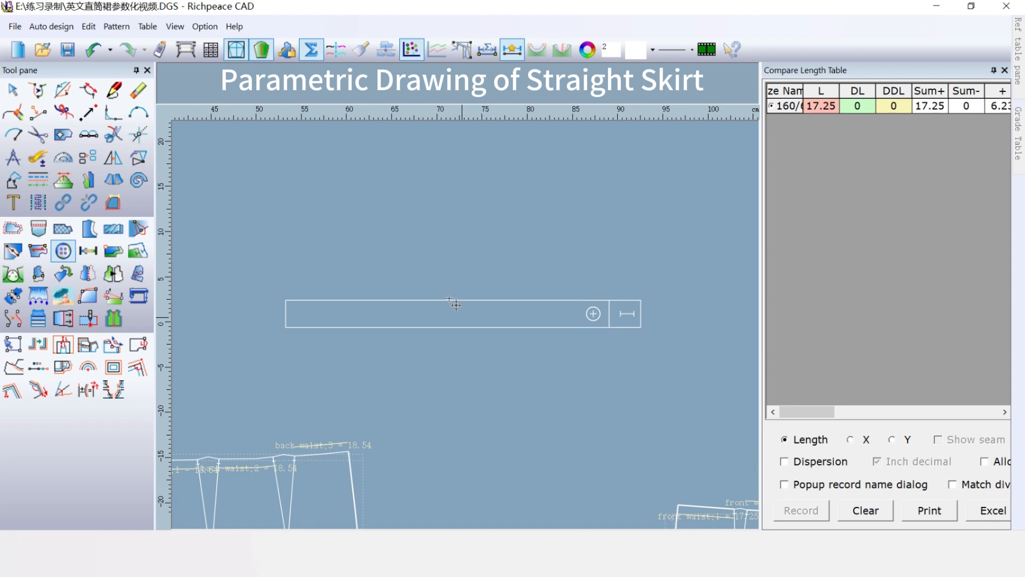
pyautogui.click(123, 162)
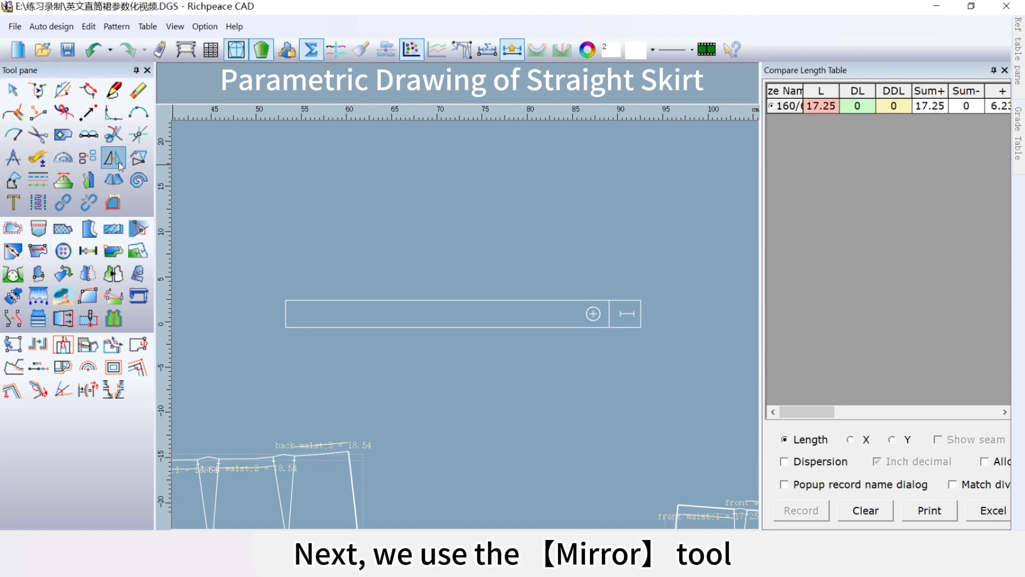
pyautogui.click(285, 320)
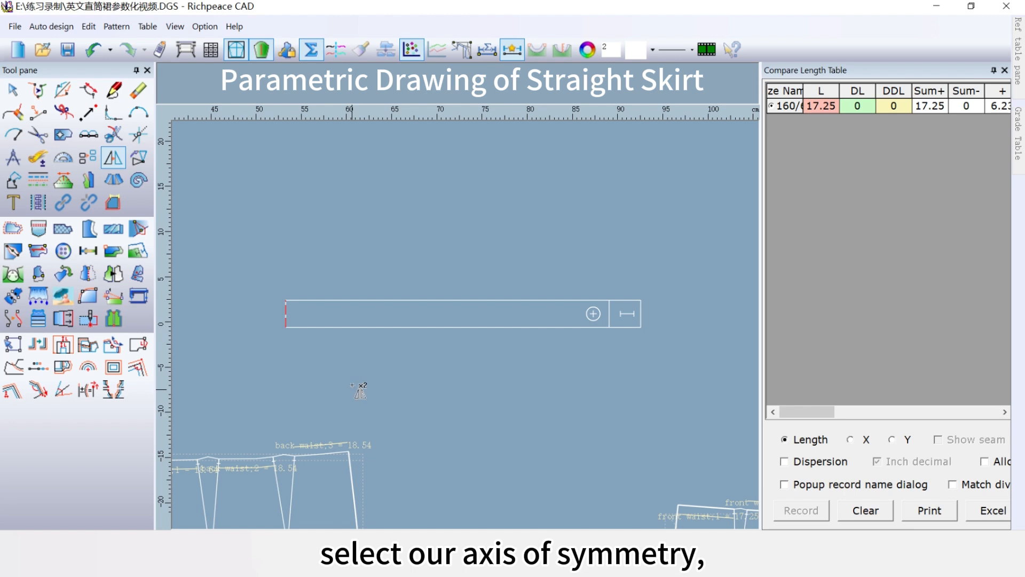
pyautogui.click(368, 300)
pyautogui.click(411, 326)
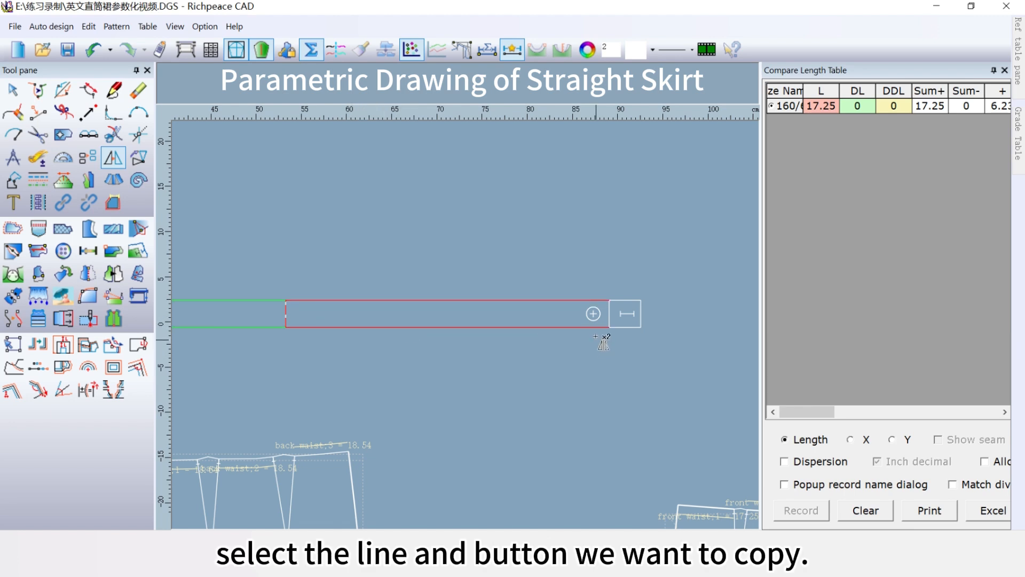
pyautogui.click(593, 313)
pyautogui.click(610, 315)
pyautogui.scroll(-2, 497, 347)
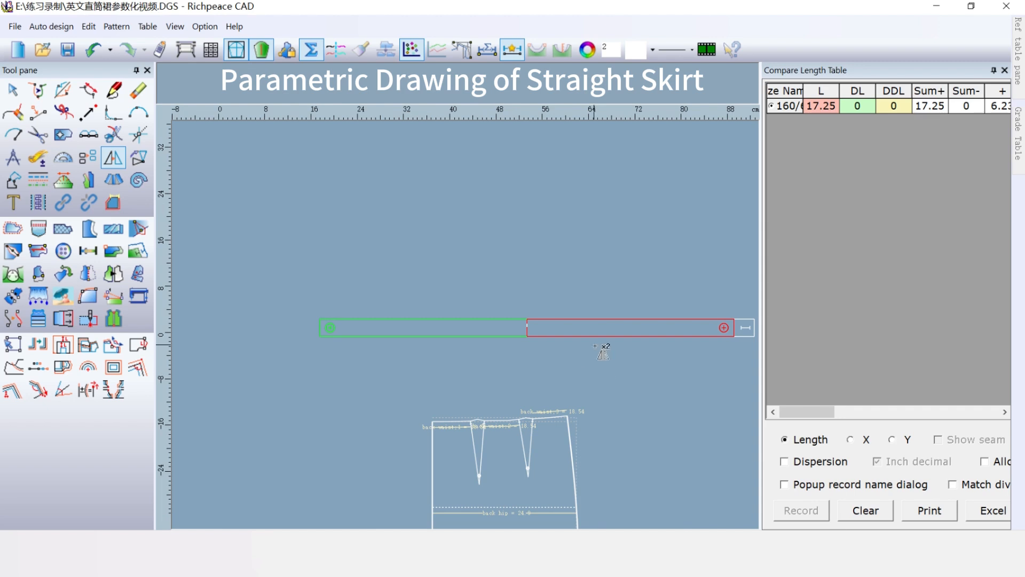
pyautogui.rightClick(585, 282)
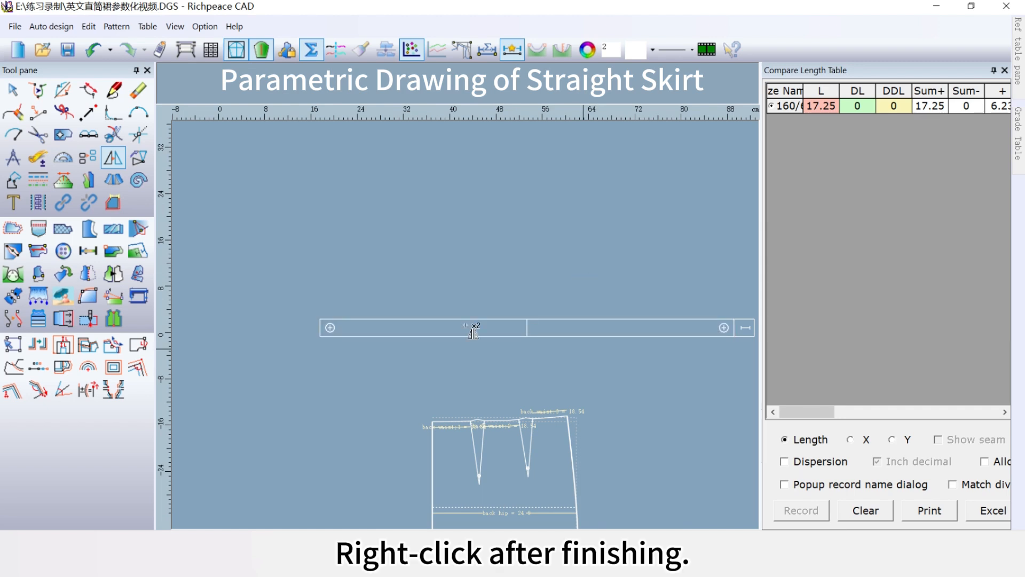
# Step: Mirror the full waistband outline, its centre line and the placket edges downward about the waistband's lower edge
pyautogui.click(467, 315)
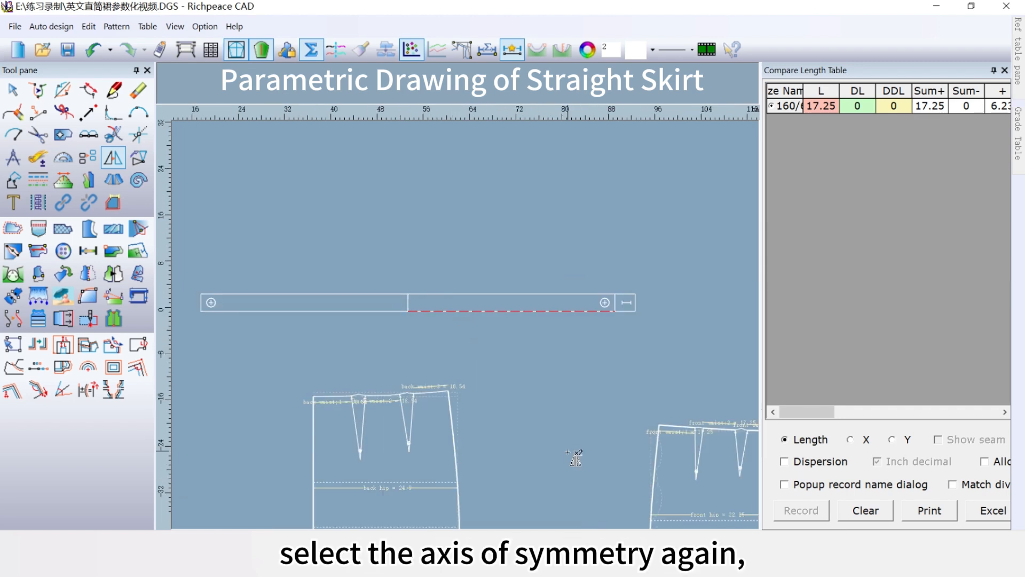
pyautogui.click(202, 302)
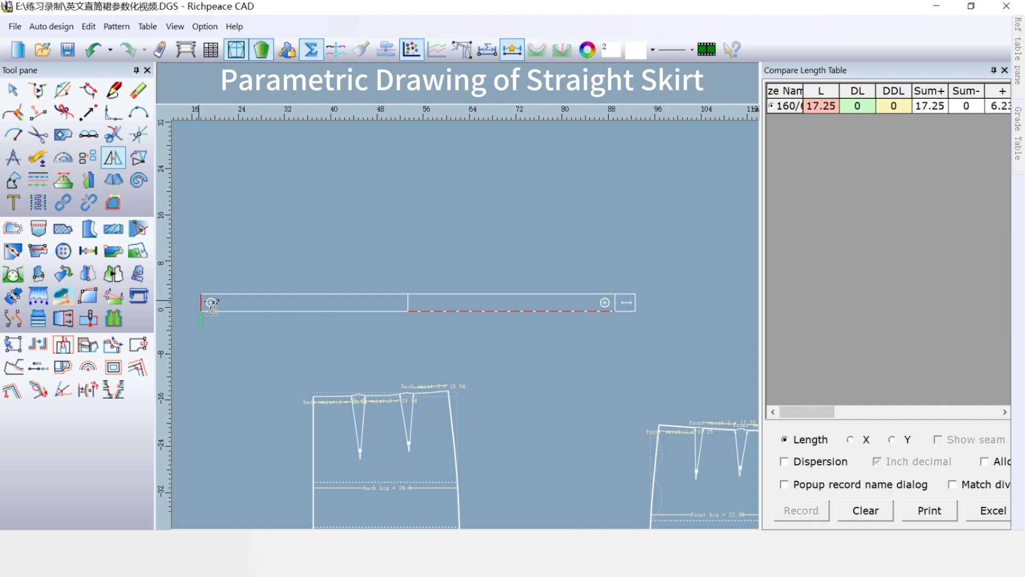
pyautogui.click(227, 294)
pyautogui.click(410, 303)
pyautogui.scroll(-1, 410, 302)
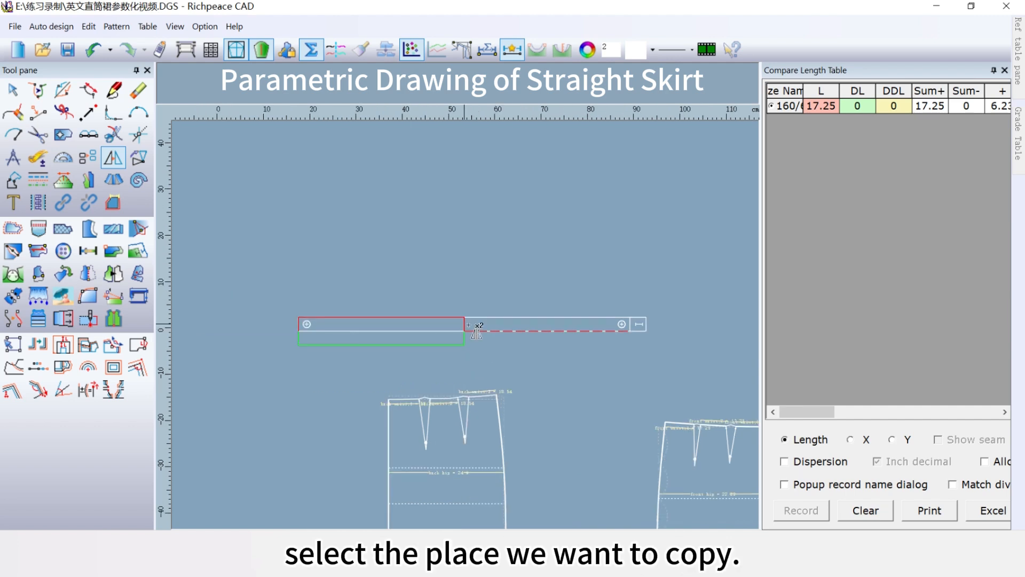
pyautogui.click(491, 319)
pyautogui.click(631, 323)
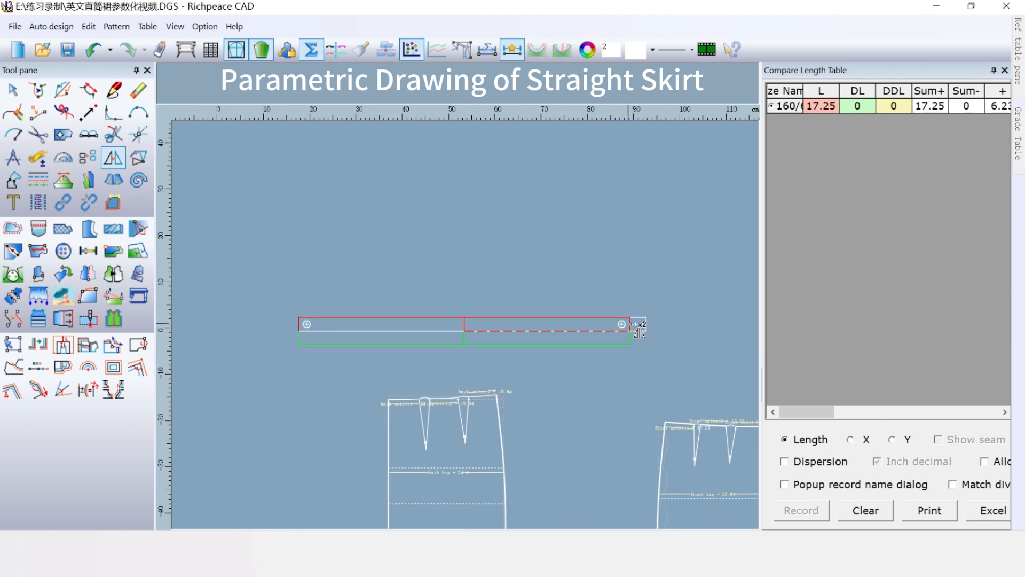
pyautogui.click(638, 324)
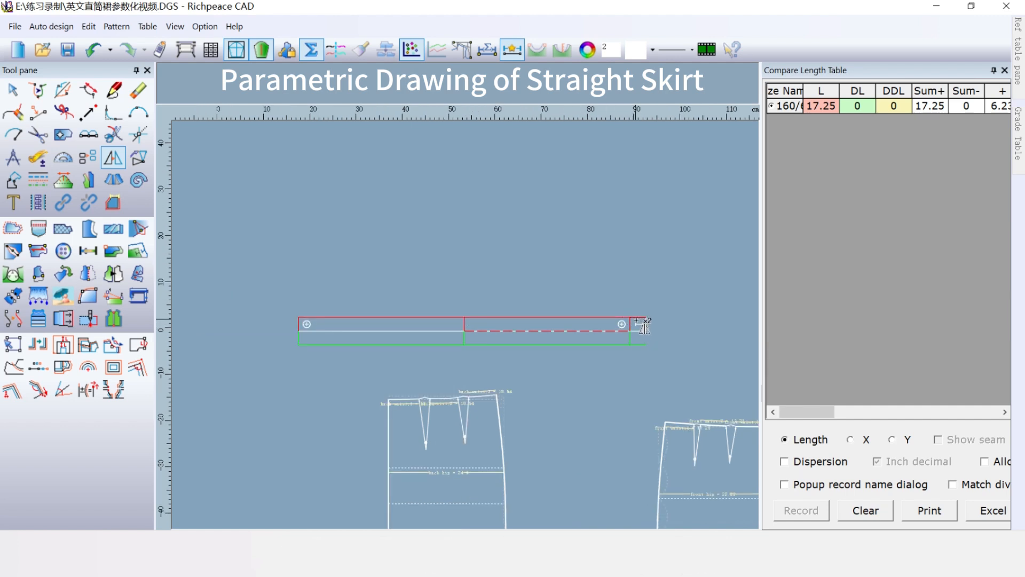
pyautogui.rightClick(504, 260)
pyautogui.scroll(-1, 686, 417)
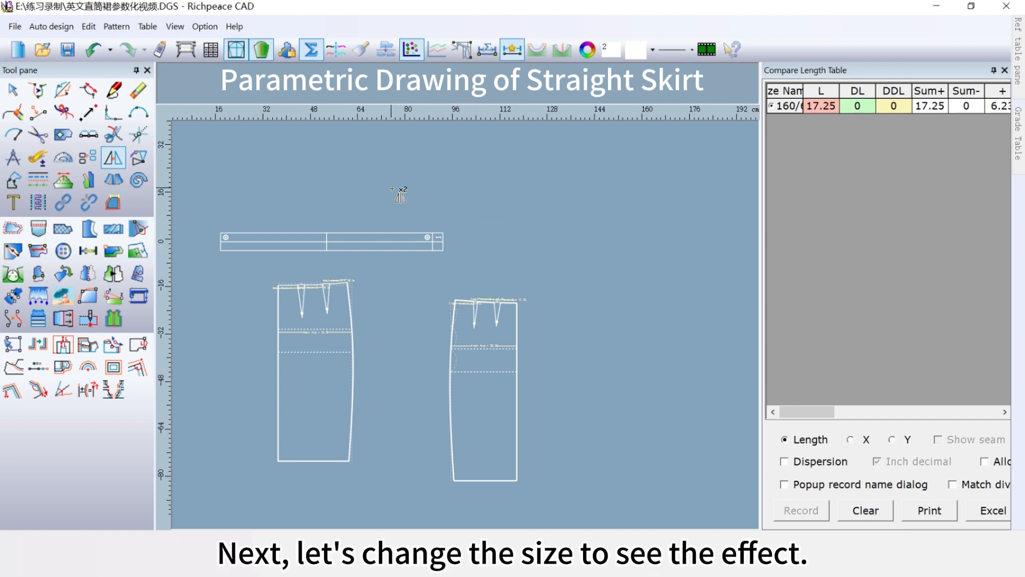
# Step: Replace the size table with the Straight Skirt Excel file containing sizes 155 to 170 and accept it
pyautogui.click(156, 32)
pyautogui.click(179, 43)
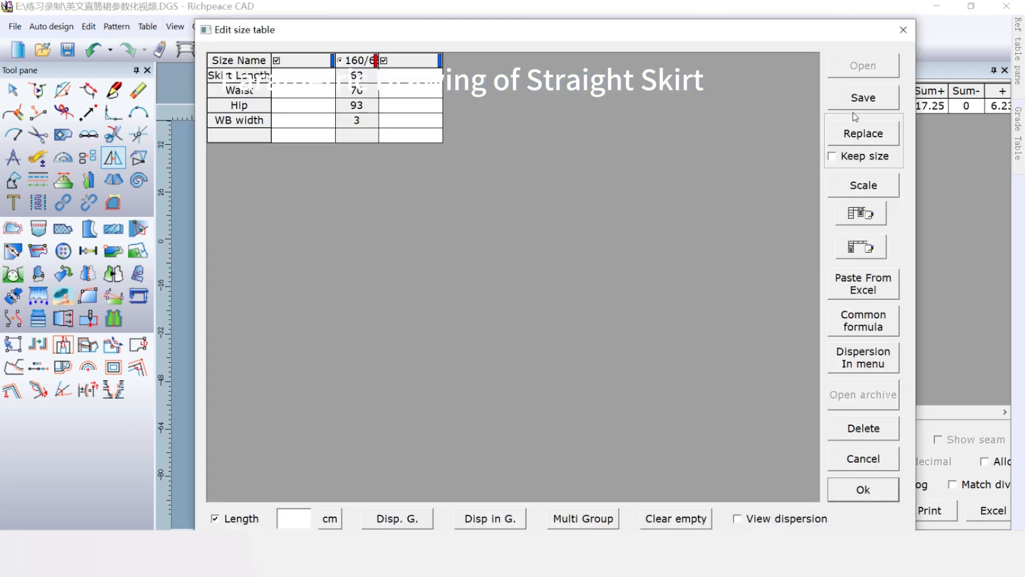
pyautogui.click(873, 135)
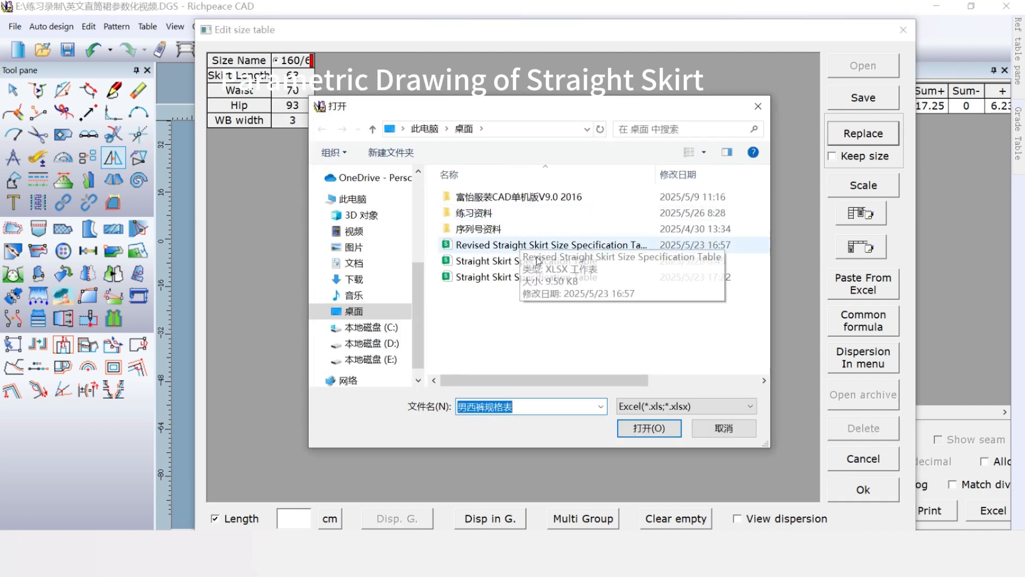
pyautogui.click(542, 261)
pyautogui.click(651, 426)
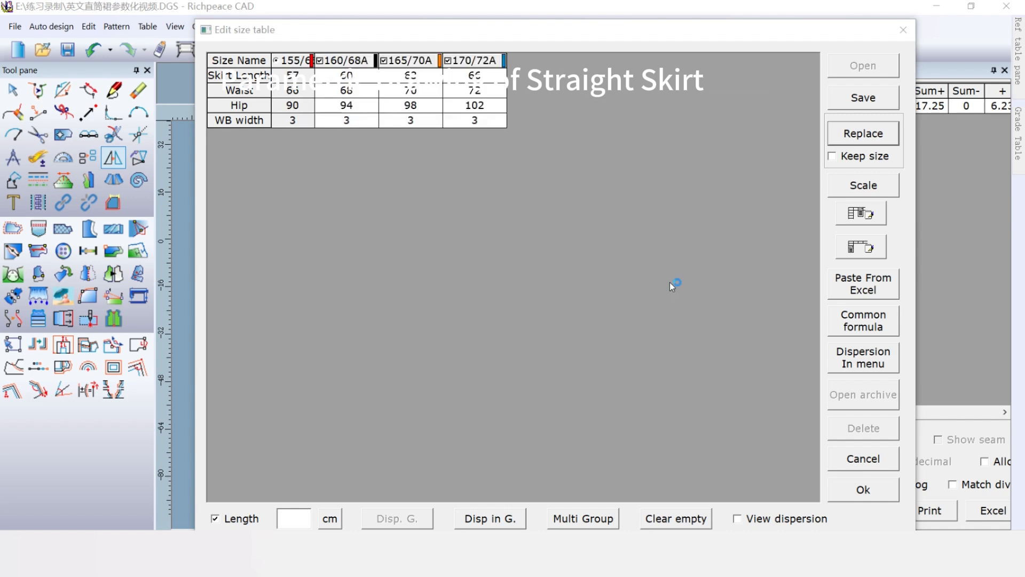
pyautogui.click(861, 490)
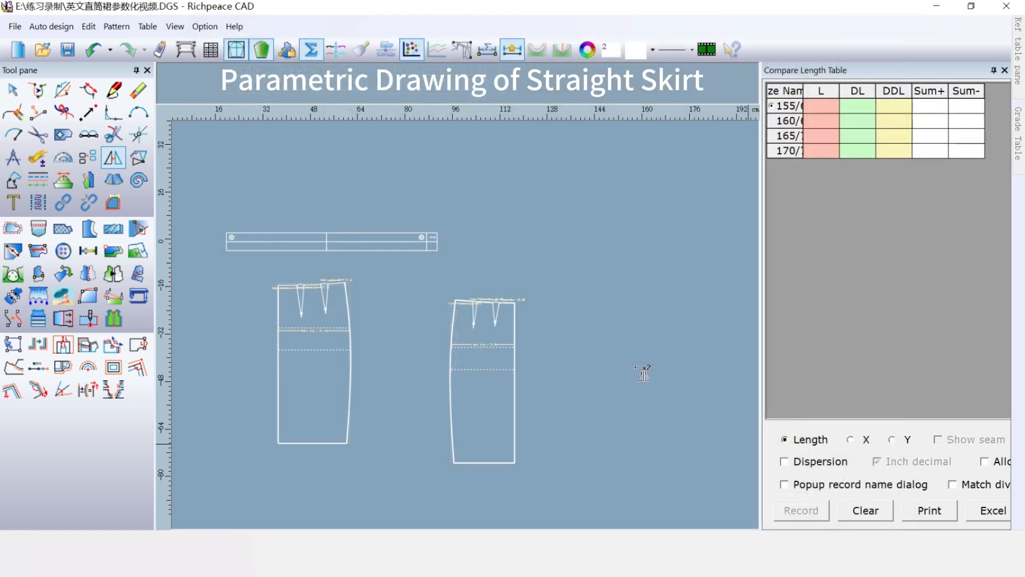
# Step: Compare the skirt and waistband before and after the size change by alternately undoing and redoing the size table replacement
pyautogui.click(97, 55)
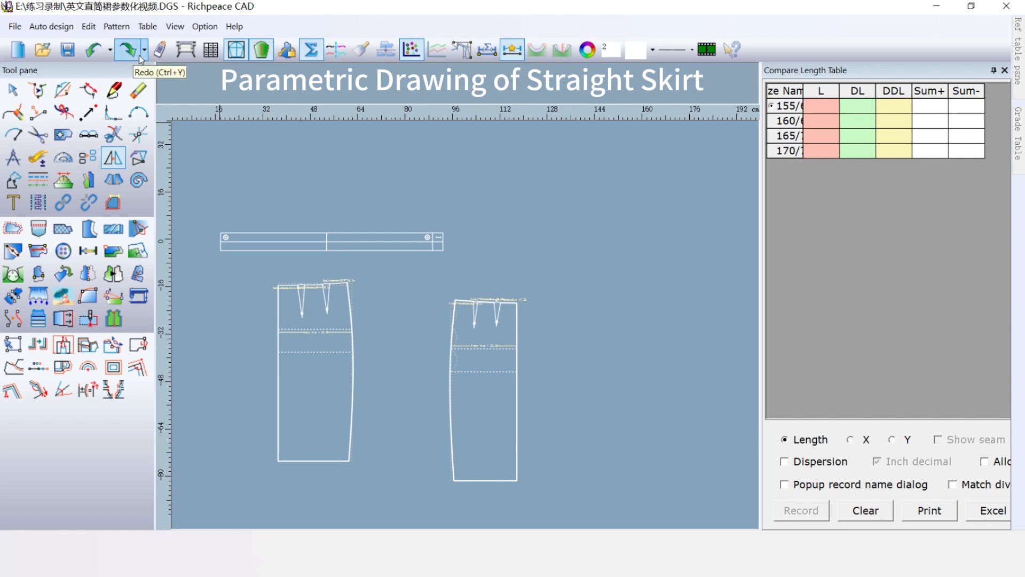
pyautogui.click(140, 55)
pyautogui.click(95, 52)
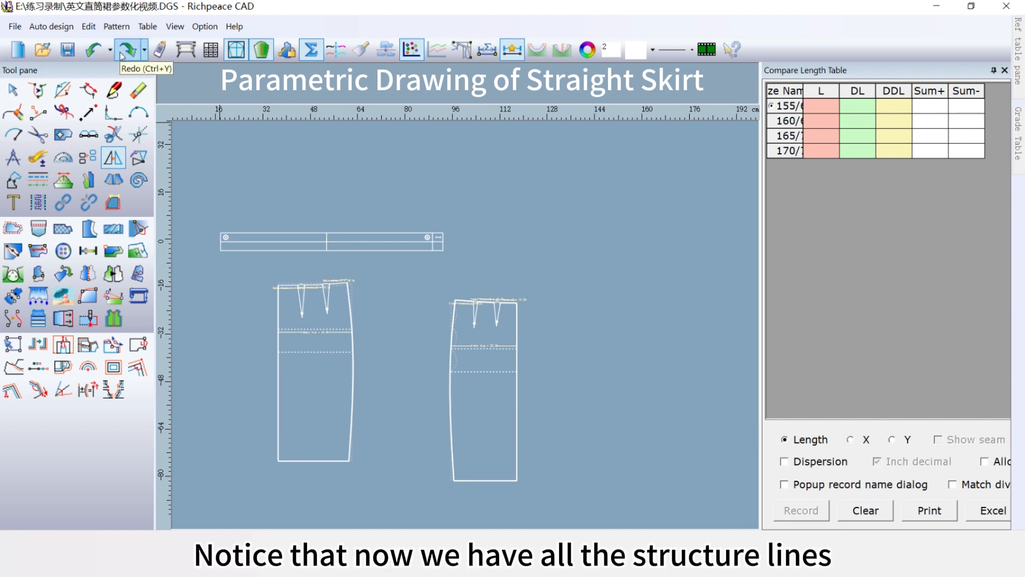
pyautogui.click(121, 53)
pyautogui.click(98, 48)
pyautogui.click(128, 49)
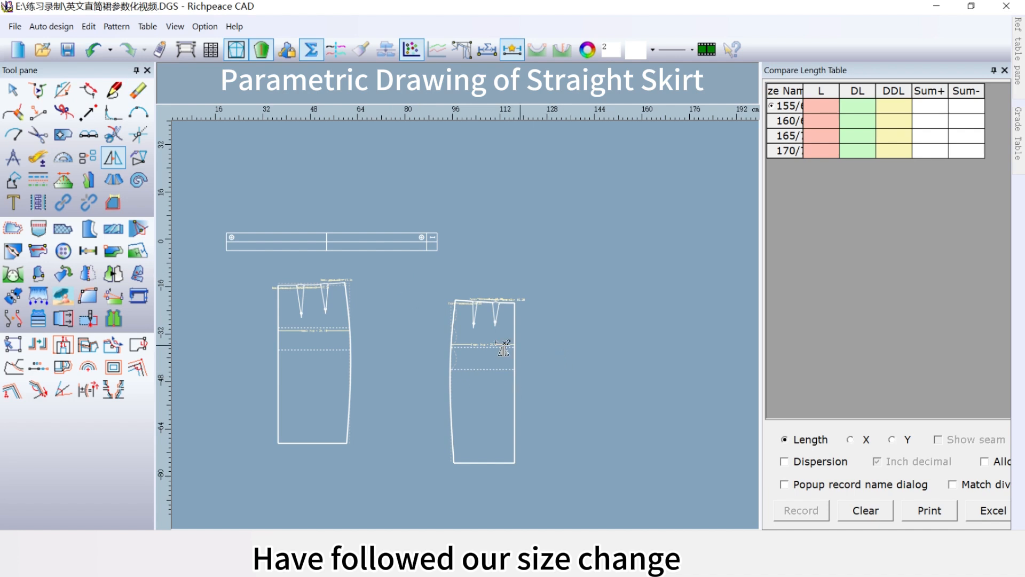
pyautogui.click(93, 50)
pyautogui.click(129, 51)
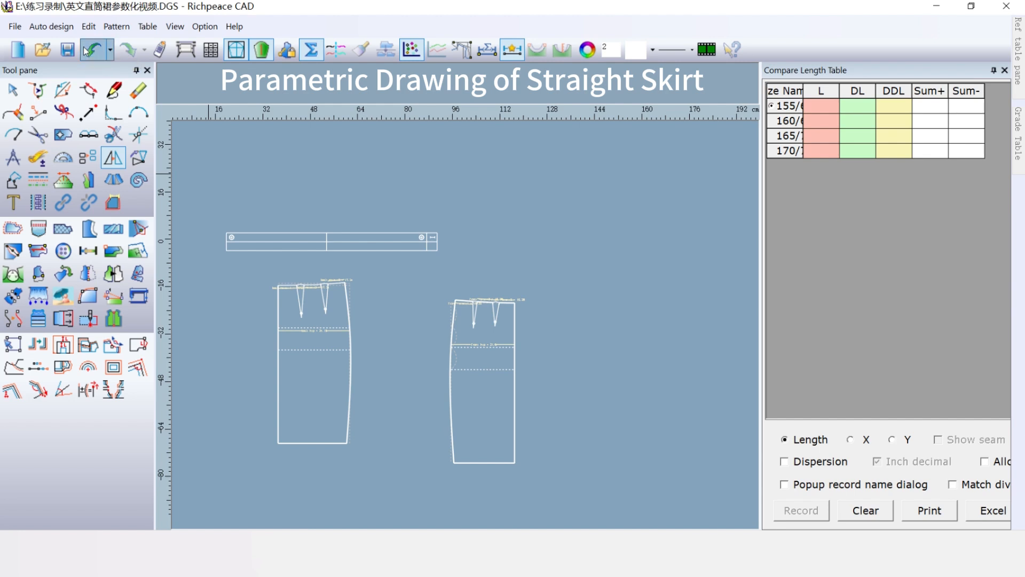
pyautogui.click(129, 51)
pyautogui.click(129, 52)
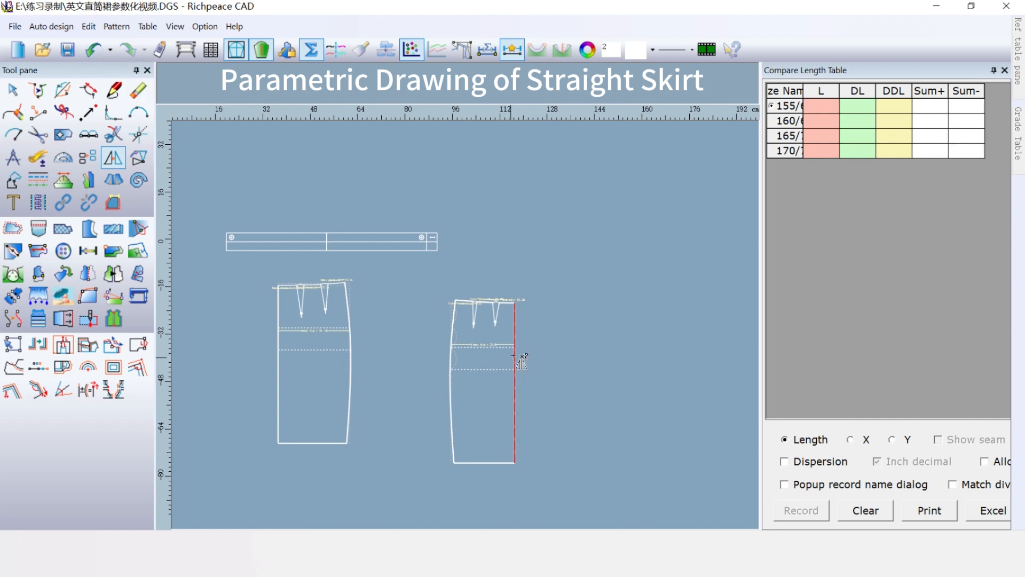